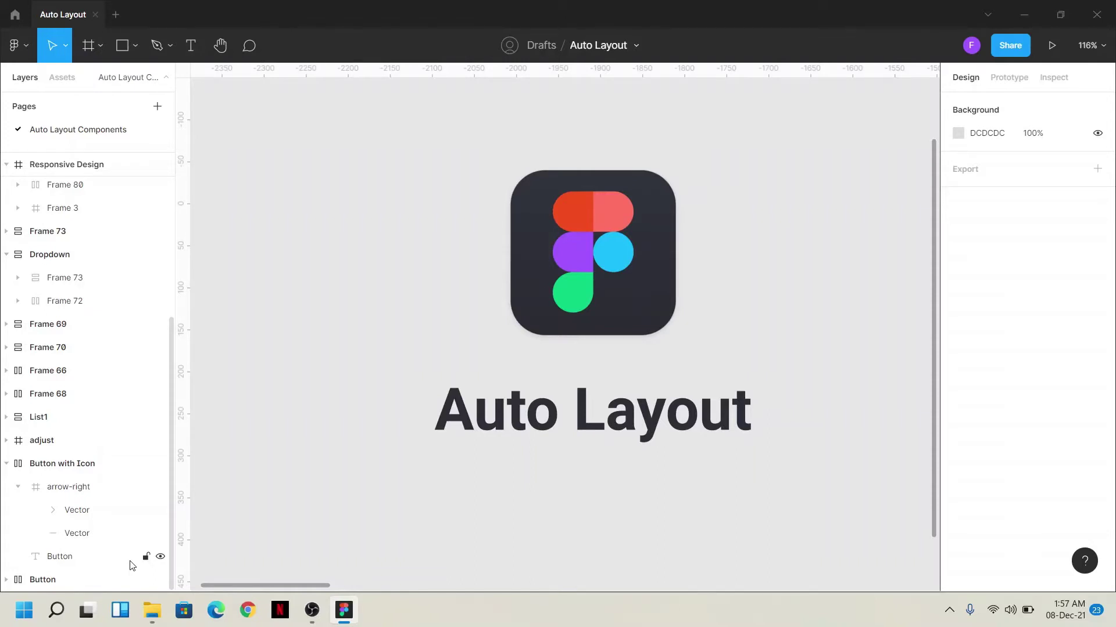
- Bring the Buttons section into view and test-edit the Button label, undoing the change
{"action": "scroll", "coordinate": [459, 433], "scroll_direction": "down", "scroll_amount": 3}
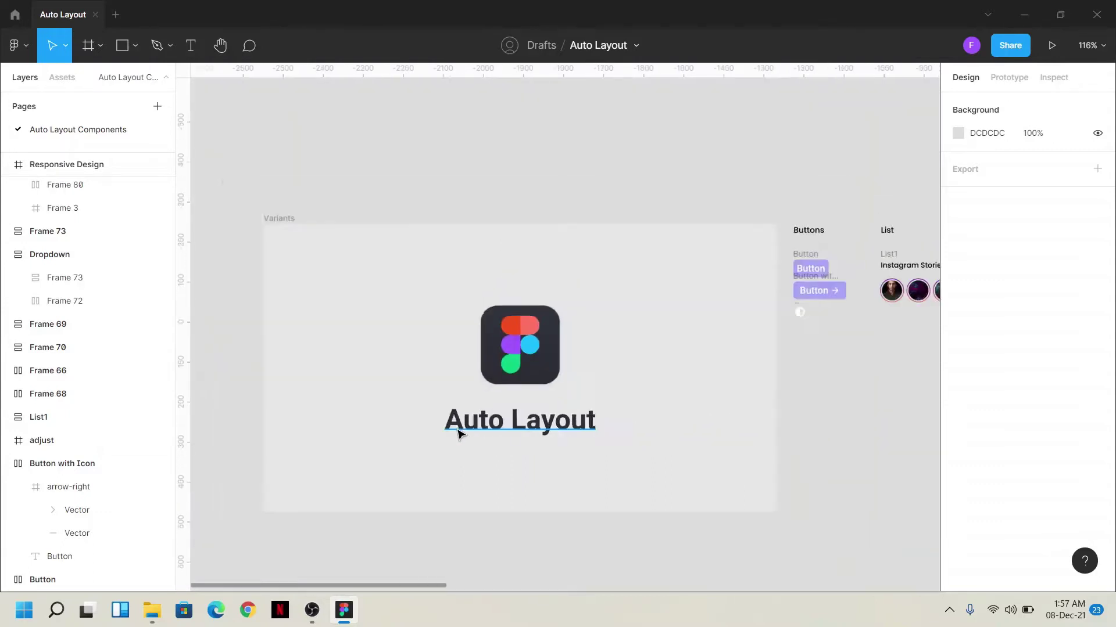
{"action": "scroll", "coordinate": [600, 431], "scroll_direction": "down", "scroll_amount": 3}
{"action": "scroll", "coordinate": [581, 432], "scroll_direction": "right", "scroll_amount": 5}
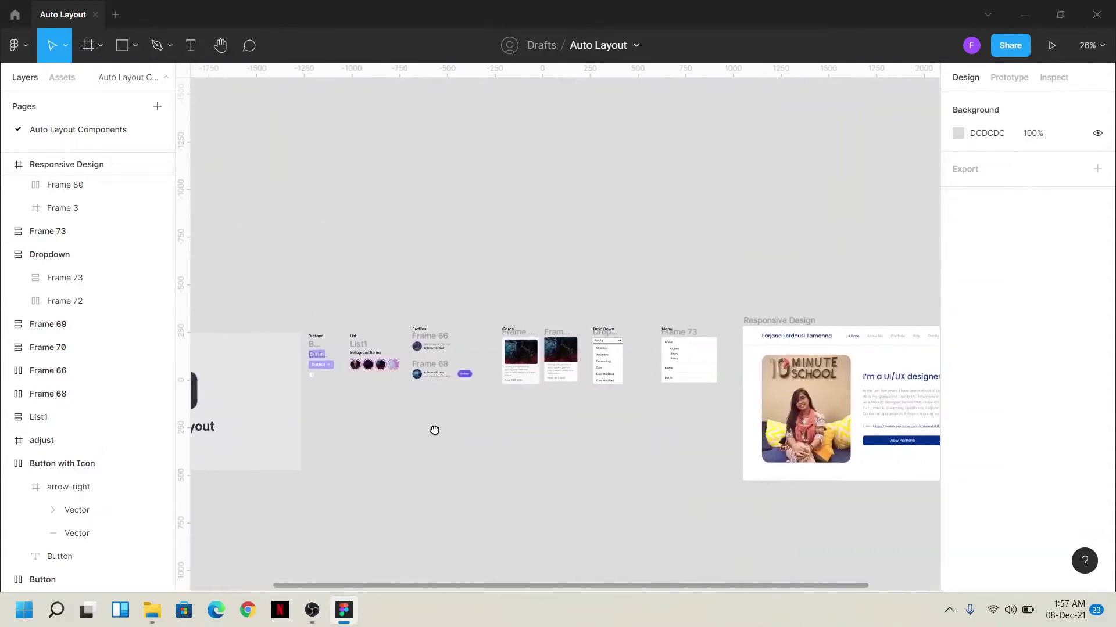
{"action": "scroll", "coordinate": [491, 442], "scroll_direction": "left", "scroll_amount": 2}
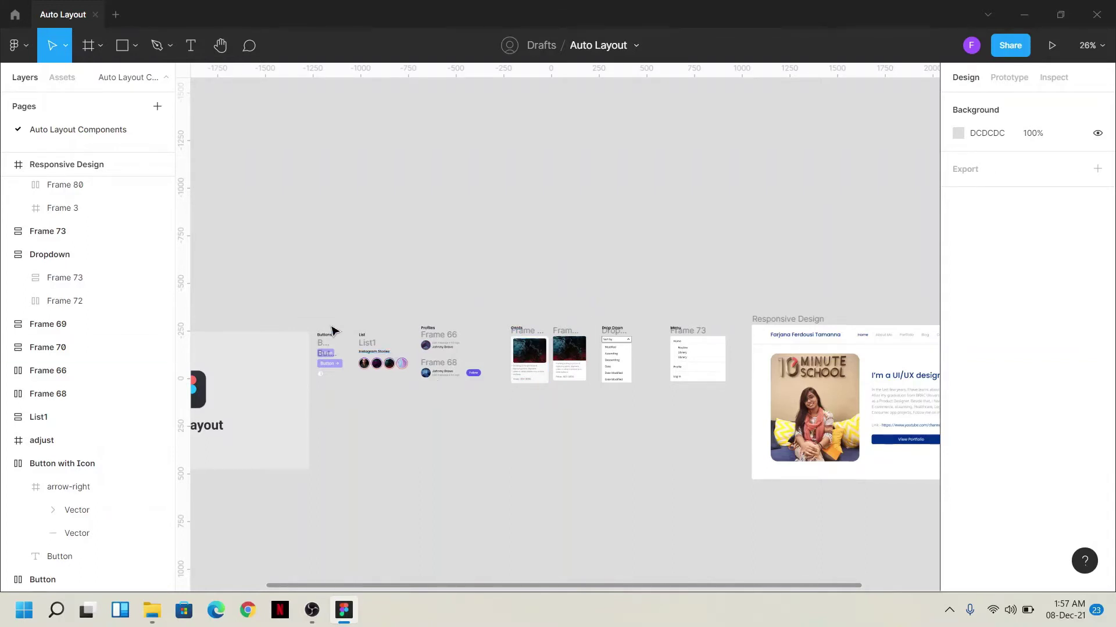
{"action": "scroll", "coordinate": [336, 332], "scroll_direction": "up", "scroll_amount": 5, "text": "ctrl"}
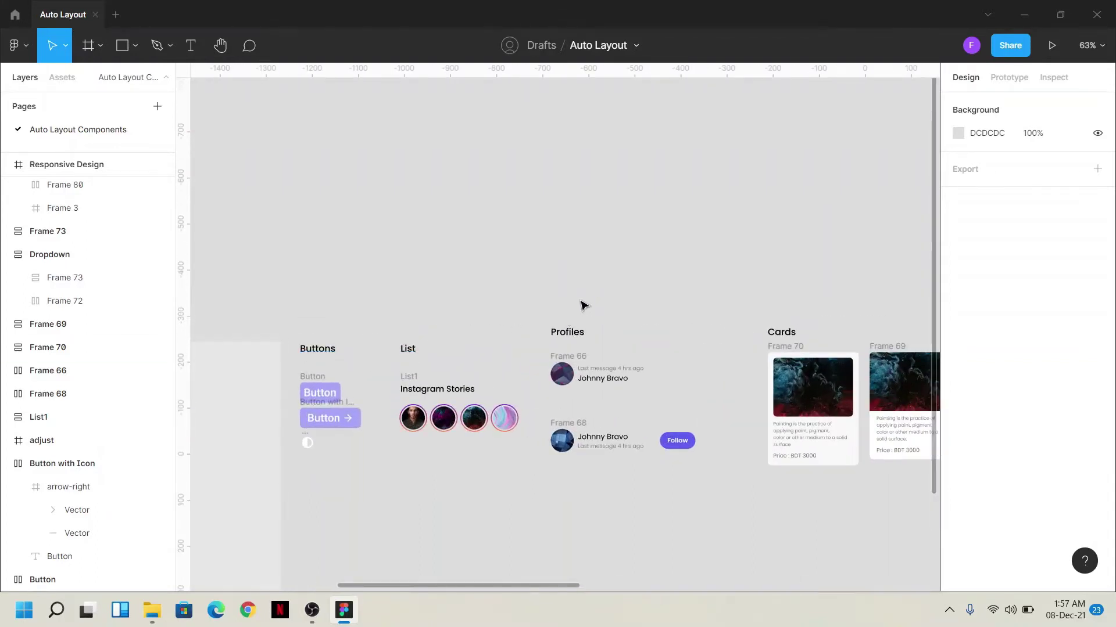
{"action": "scroll", "coordinate": [676, 321], "scroll_direction": "right", "scroll_amount": 5}
{"action": "scroll", "coordinate": [730, 294], "scroll_direction": "right", "scroll_amount": 3}
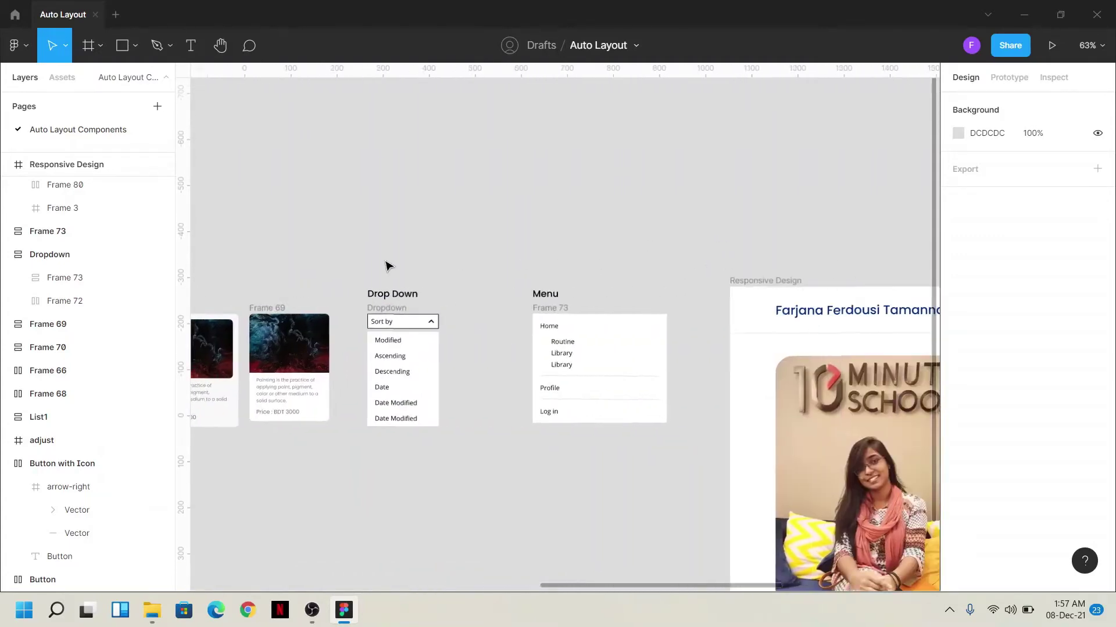
{"action": "scroll", "coordinate": [731, 258], "scroll_direction": "right", "scroll_amount": 1}
{"action": "scroll", "coordinate": [731, 257], "scroll_direction": "right", "scroll_amount": 1}
{"action": "scroll", "coordinate": [344, 157], "scroll_direction": "right", "scroll_amount": 5}
{"action": "scroll", "coordinate": [369, 154], "scroll_direction": "down", "scroll_amount": 3, "text": "ctrl"}
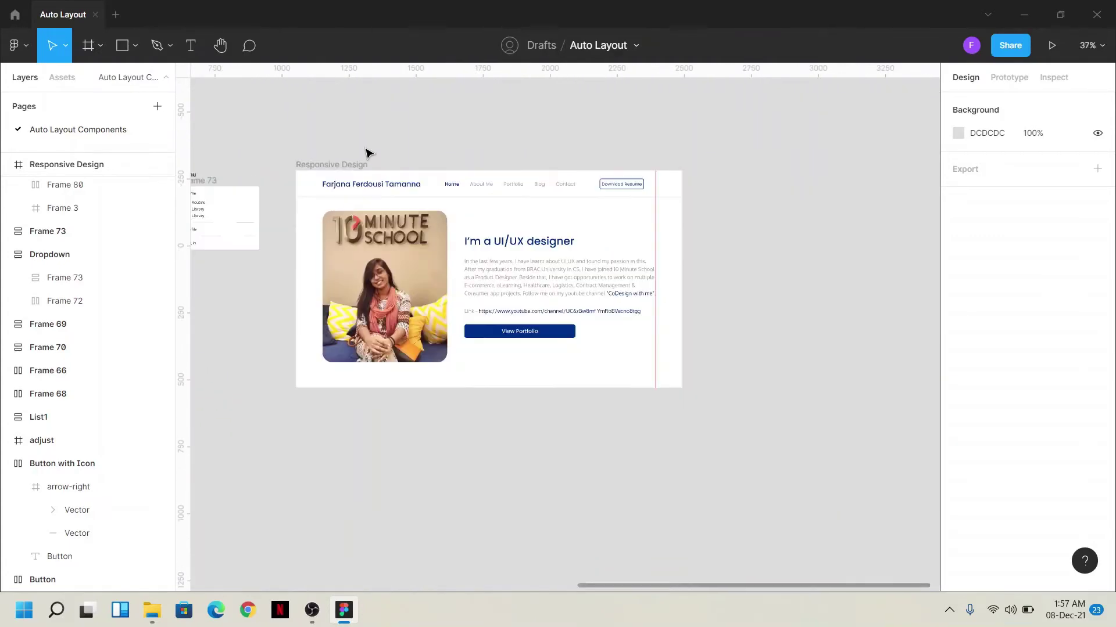
{"action": "scroll", "coordinate": [662, 223], "scroll_direction": "left", "scroll_amount": 4}
{"action": "scroll", "coordinate": [662, 224], "scroll_direction": "left", "scroll_amount": 3}
{"action": "scroll", "coordinate": [547, 227], "scroll_direction": "left", "scroll_amount": 3}
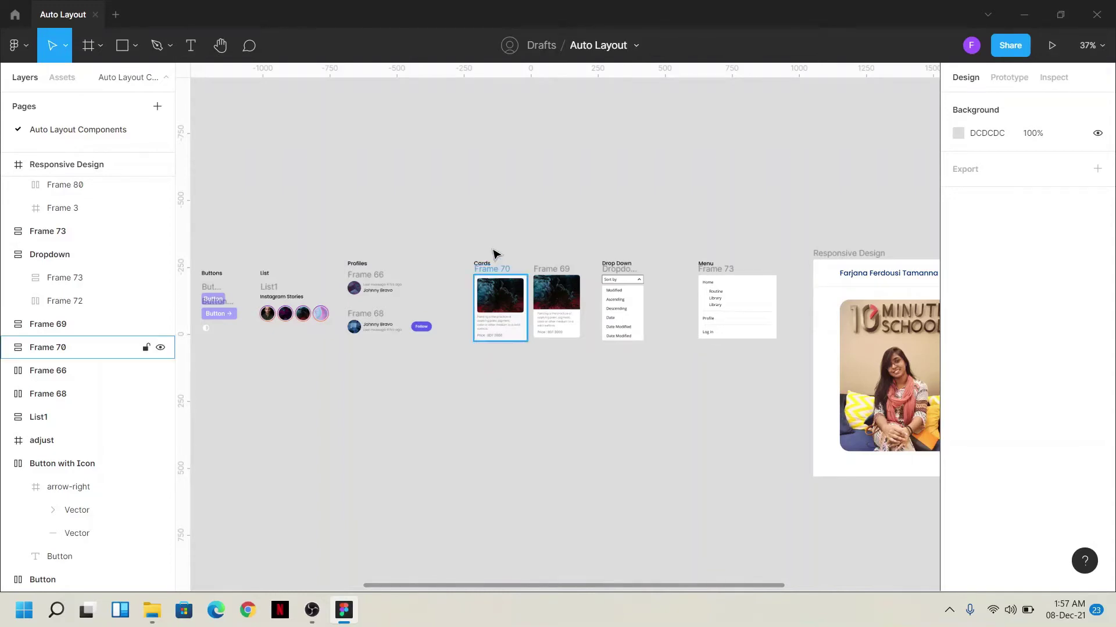
{"action": "left_click_drag", "start_coordinate": [329, 204], "coordinate": [519, 206]}
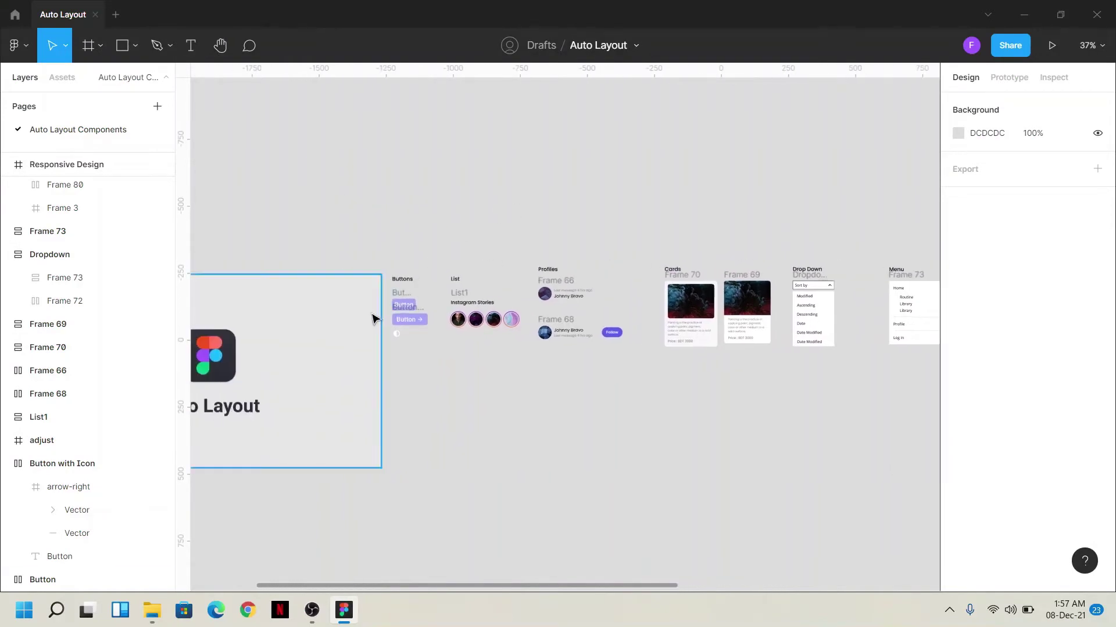
{"action": "scroll", "coordinate": [374, 318], "scroll_direction": "up", "scroll_amount": 5}
{"action": "scroll", "coordinate": [406, 324], "scroll_direction": "up", "scroll_amount": 1}
{"action": "double_click", "coordinate": [482, 283]}
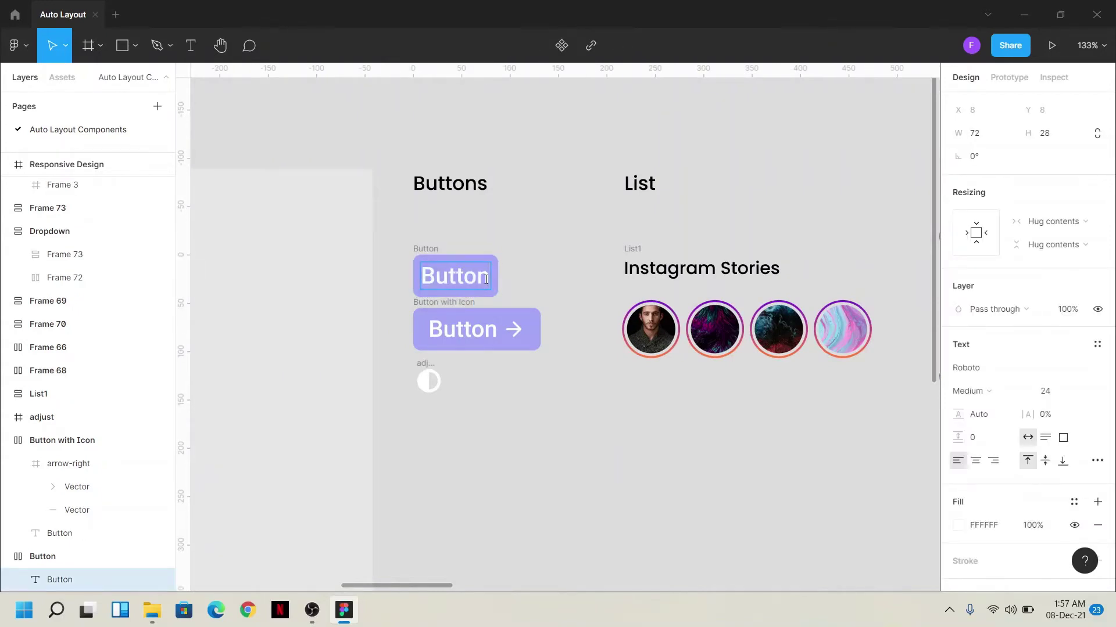
{"action": "type", "text": "bdhcbhb"}
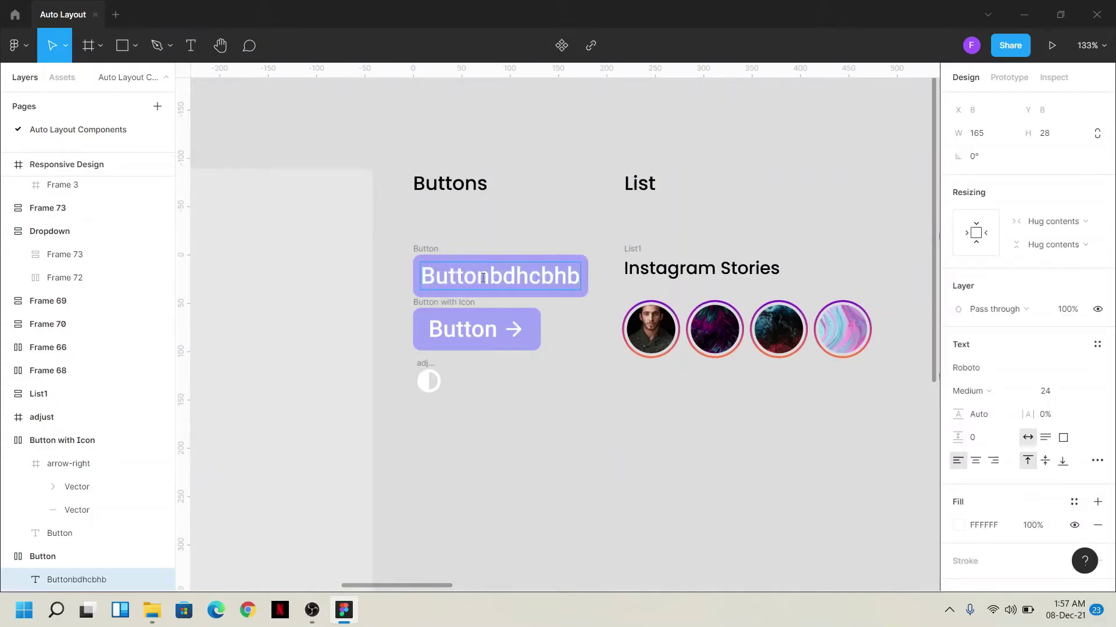
{"action": "key", "text": "ctrl+z"}
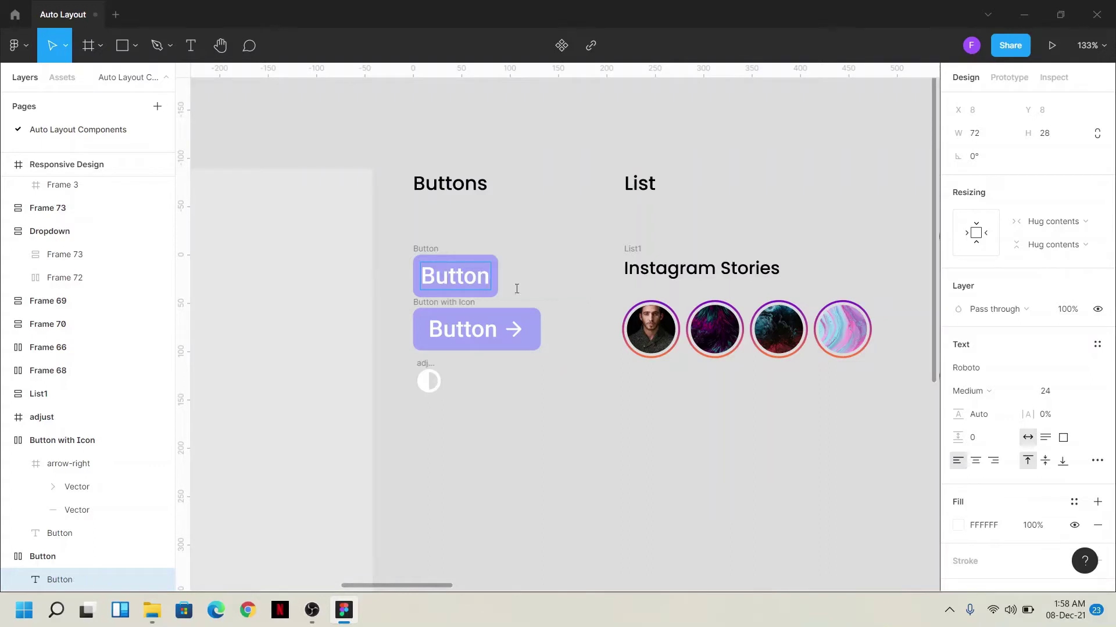
{"action": "key", "text": "Escape"}
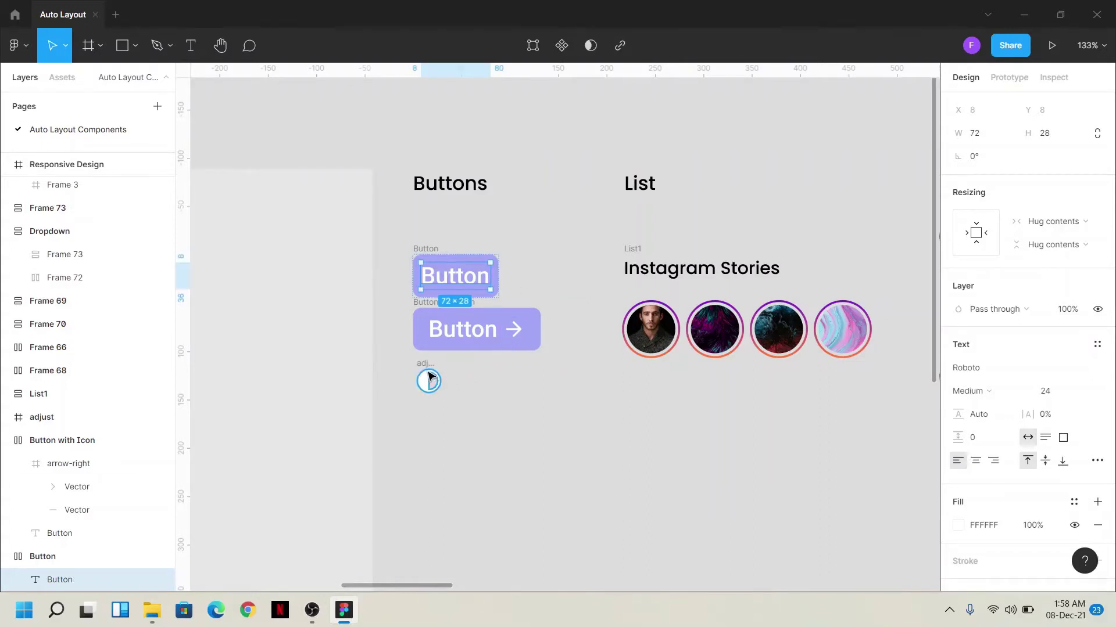
- Replace the arrow-right icon in Button with Icon with the half-filled adjust icon
{"action": "left_click_drag", "start_coordinate": [428, 375], "coordinate": [414, 353]}
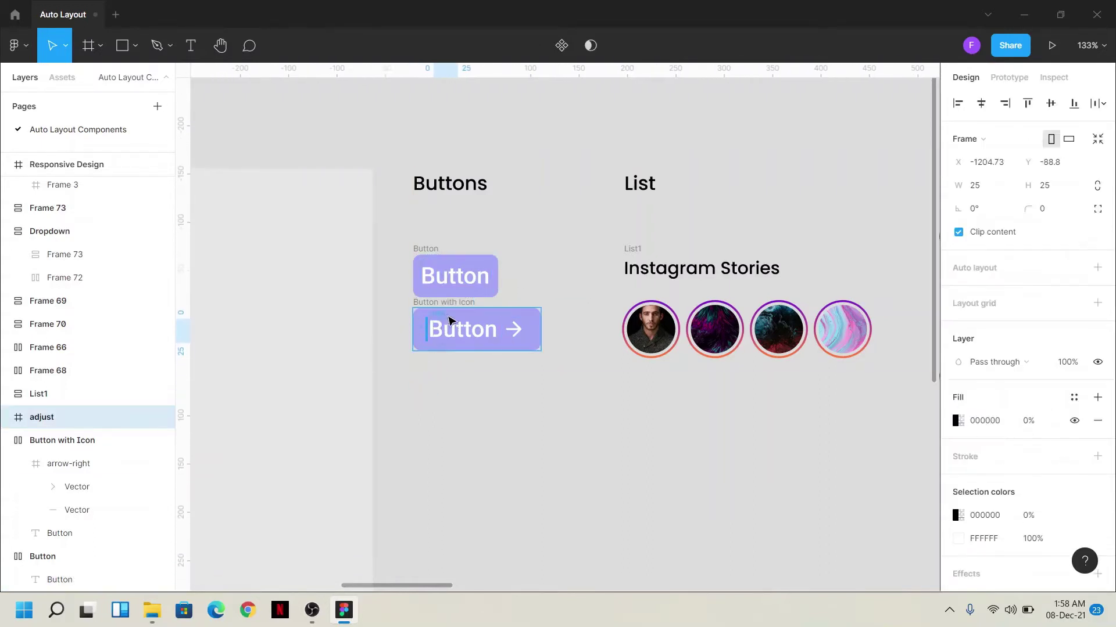
{"action": "left_click_drag", "start_coordinate": [414, 353], "coordinate": [502, 324]}
{"action": "left_click", "coordinate": [542, 328]}
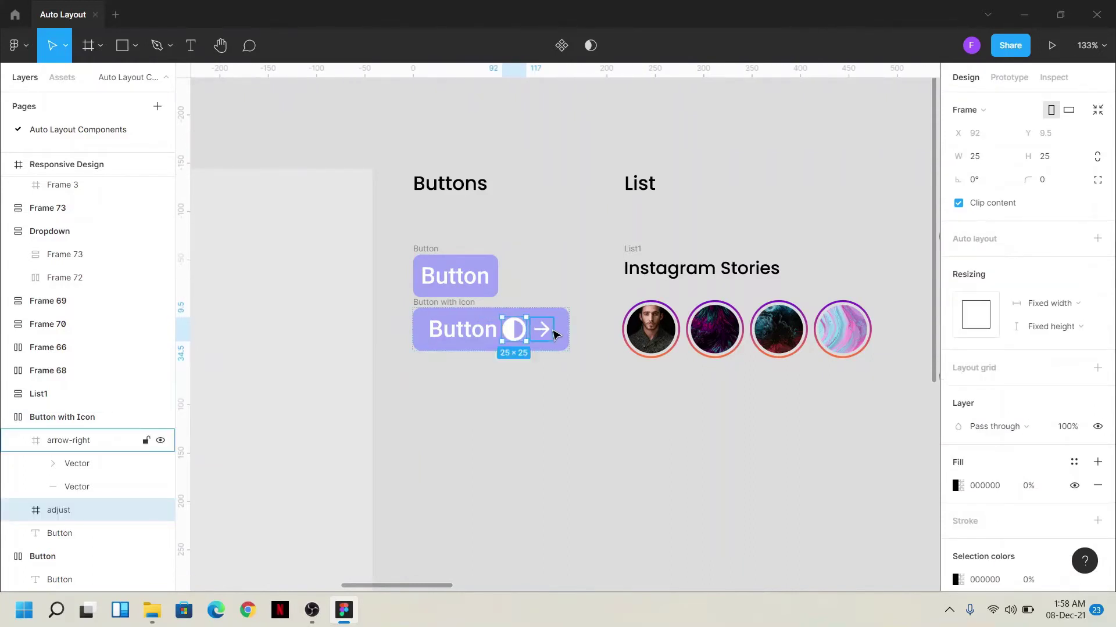
{"action": "key", "text": "Delete"}
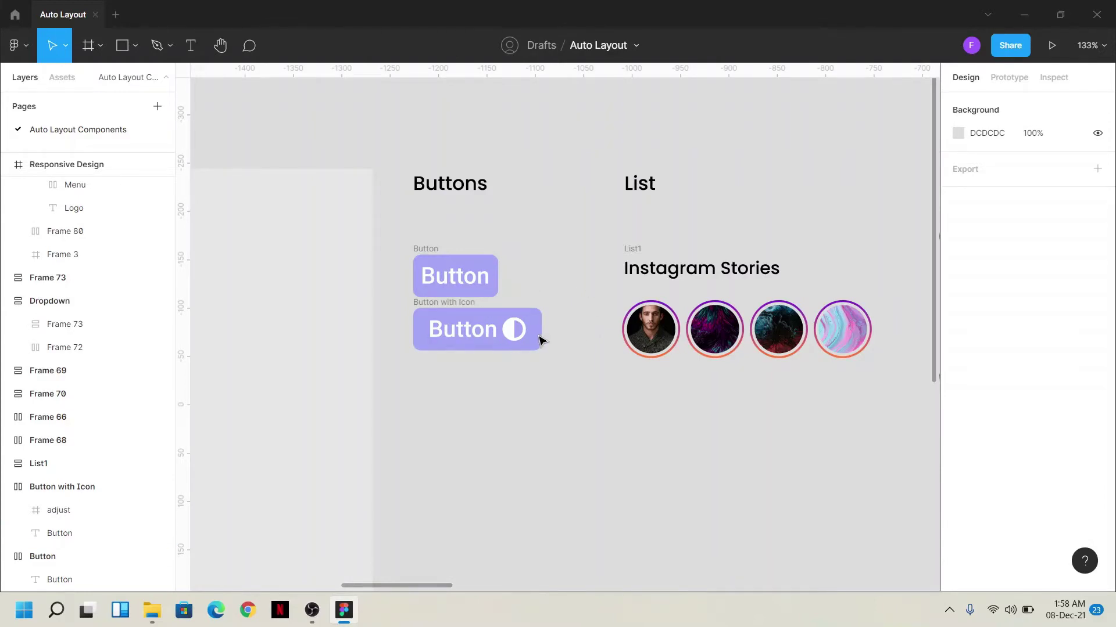
- Move the man's portrait story circle to the end and the pink marbled circle to the front
{"action": "left_click_drag", "start_coordinate": [525, 366], "coordinate": [336, 381]}
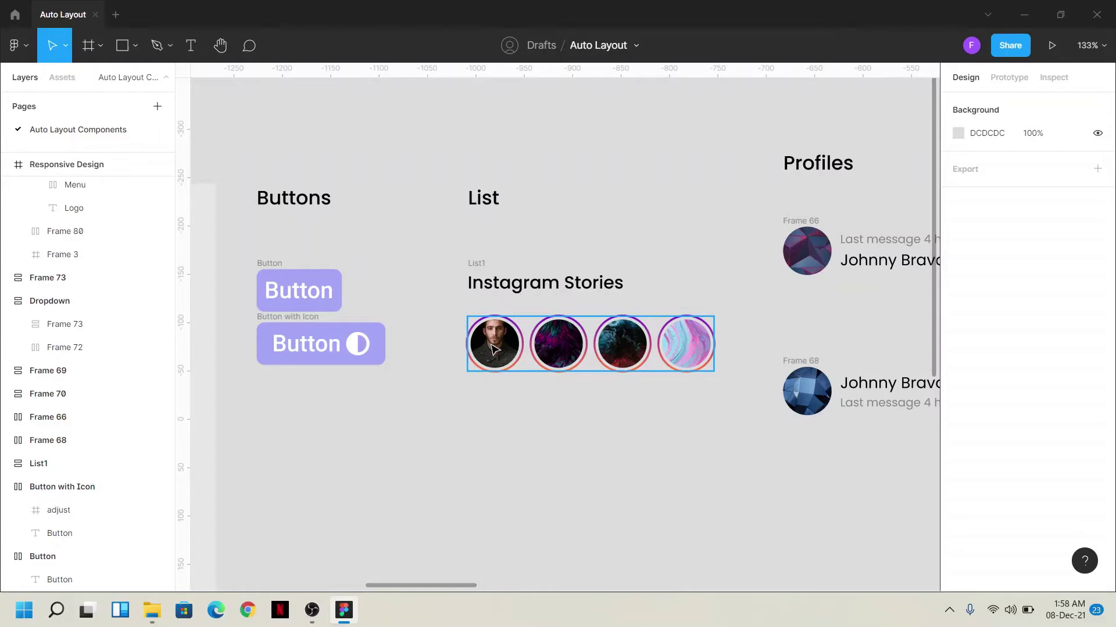
{"action": "double_click", "coordinate": [494, 349]}
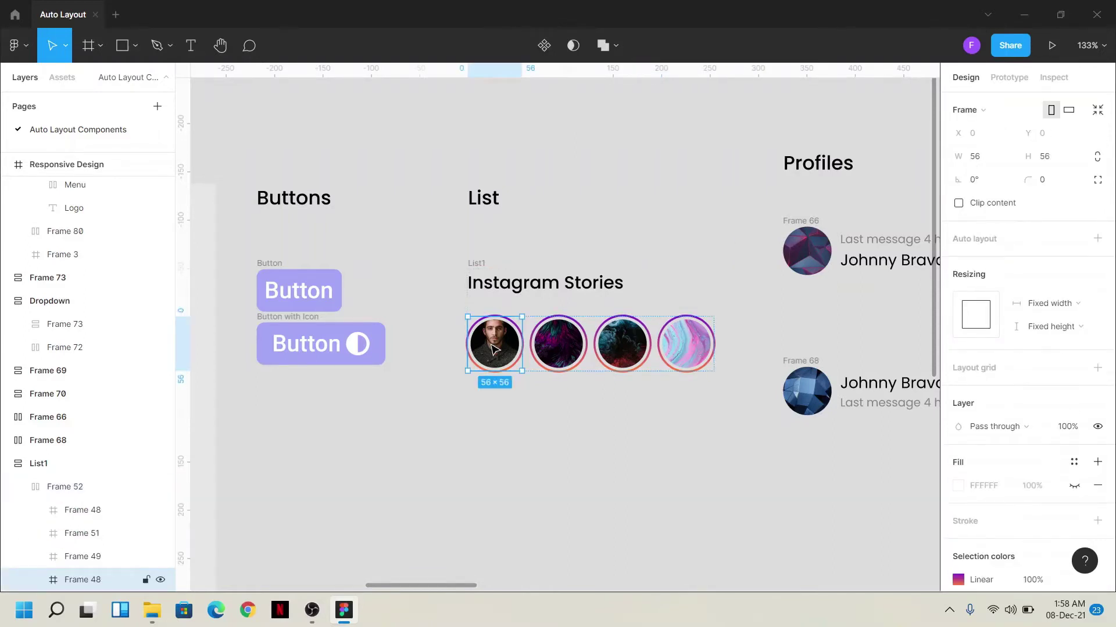
{"action": "left_click_drag", "start_coordinate": [494, 349], "coordinate": [685, 349]}
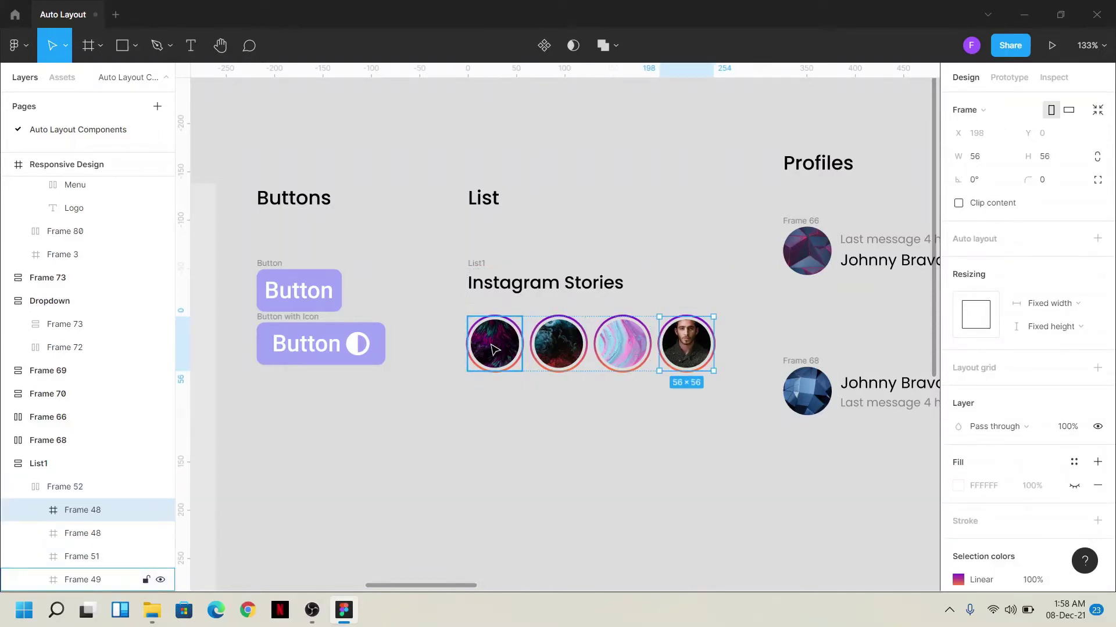
{"action": "left_click", "coordinate": [620, 350]}
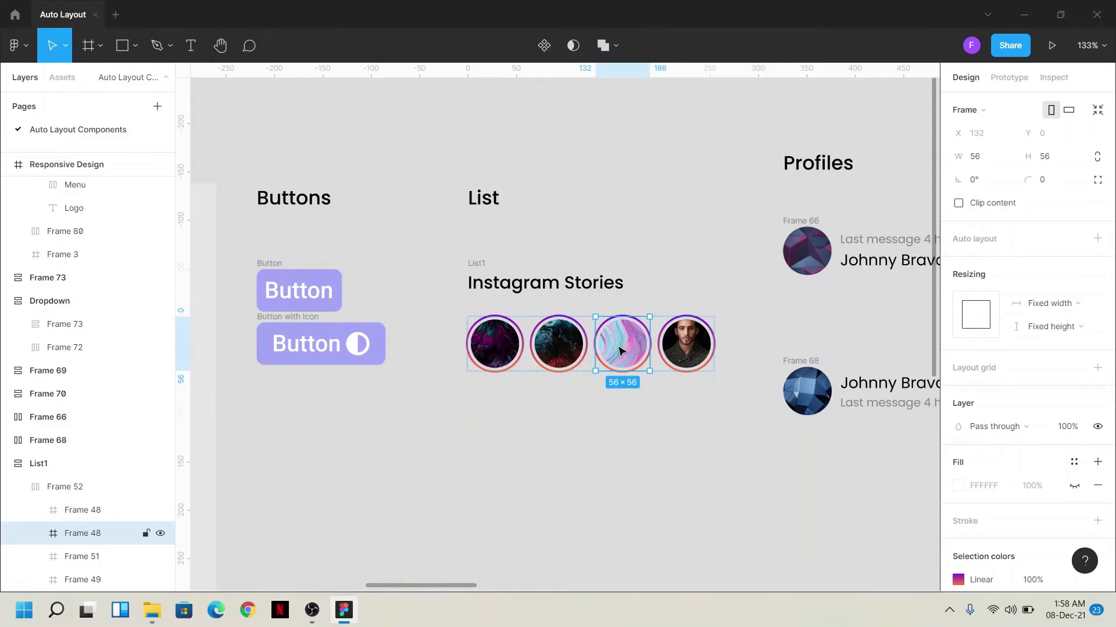
{"action": "key", "text": "Left"}
{"action": "key", "text": "Left"}
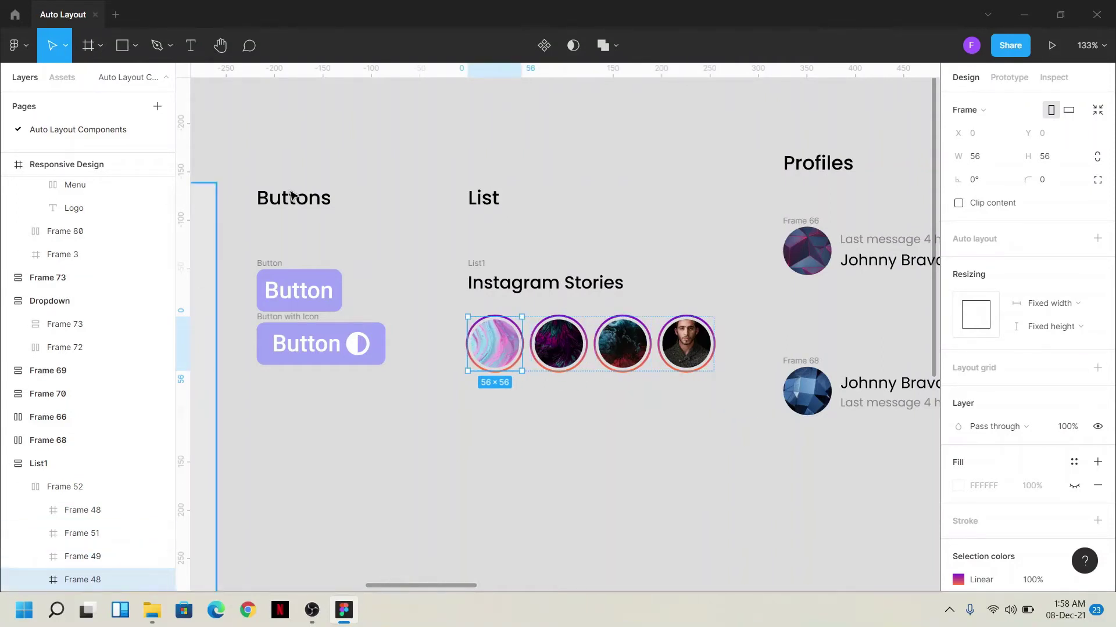
{"action": "left_click", "coordinate": [587, 244]}
- Move the profile's name text above the last-message line
{"action": "scroll", "coordinate": [406, 244], "scroll_direction": "right", "scroll_amount": 10}
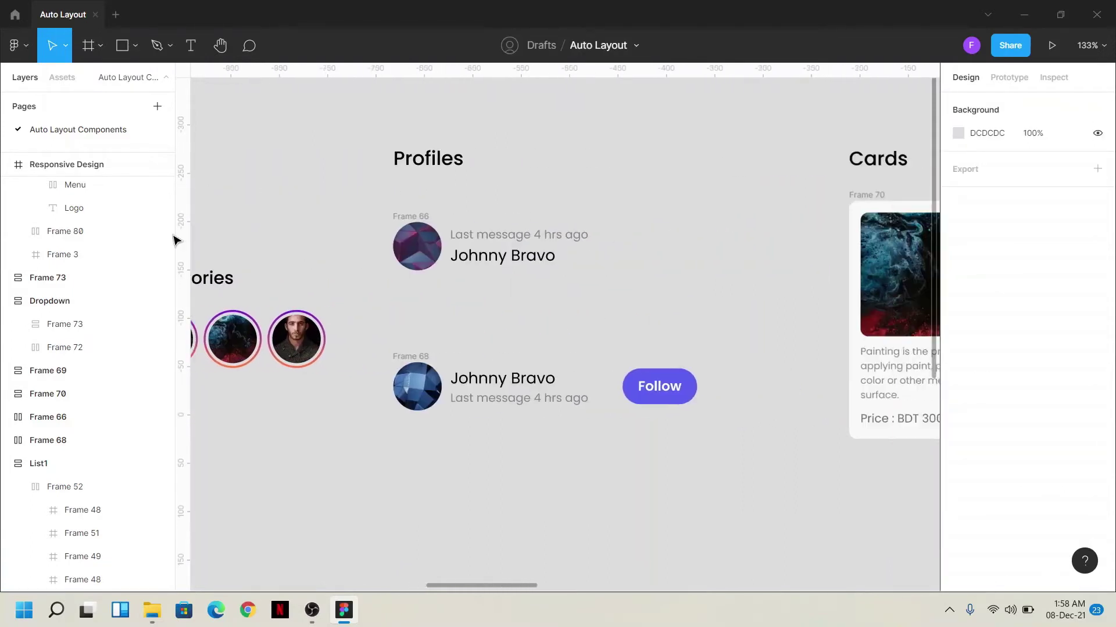
{"action": "scroll", "coordinate": [324, 150], "scroll_direction": "right", "scroll_amount": 2}
{"action": "scroll", "coordinate": [481, 225], "scroll_direction": "left", "scroll_amount": 2}
{"action": "scroll", "coordinate": [436, 257], "scroll_direction": "up", "scroll_amount": 5}
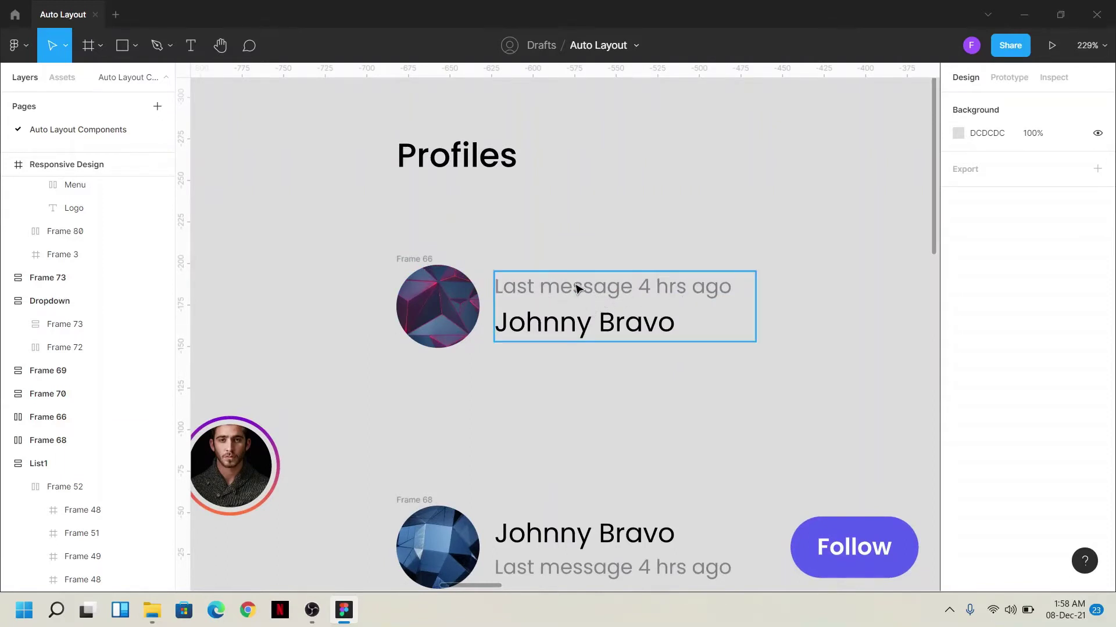
{"action": "left_click", "coordinate": [584, 331]}
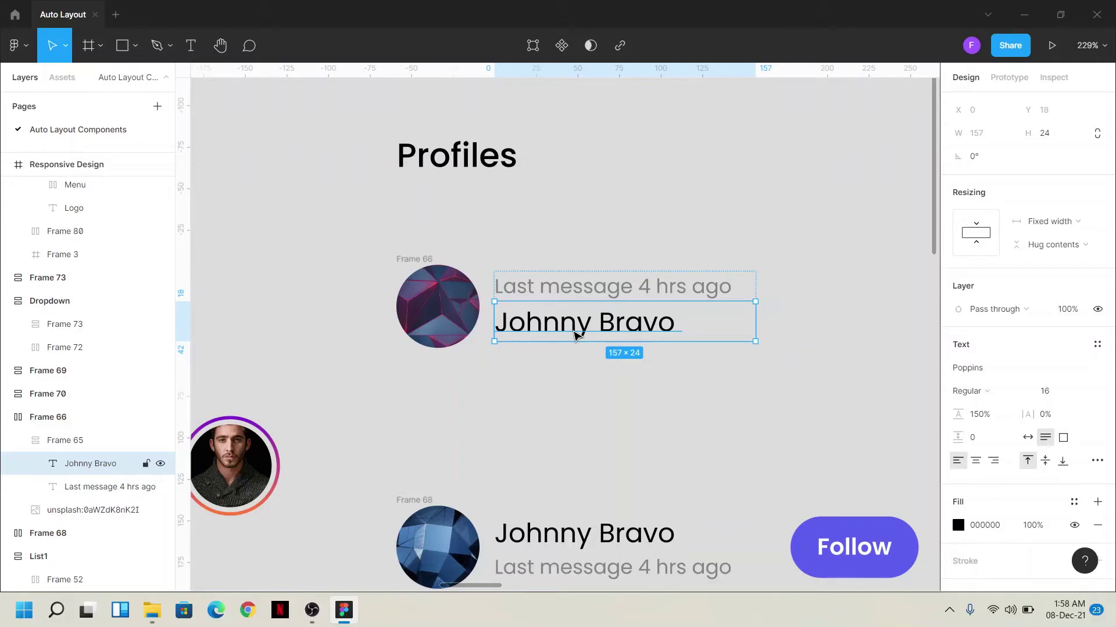
{"action": "key", "text": "Up"}
{"action": "left_click", "coordinate": [575, 336]}
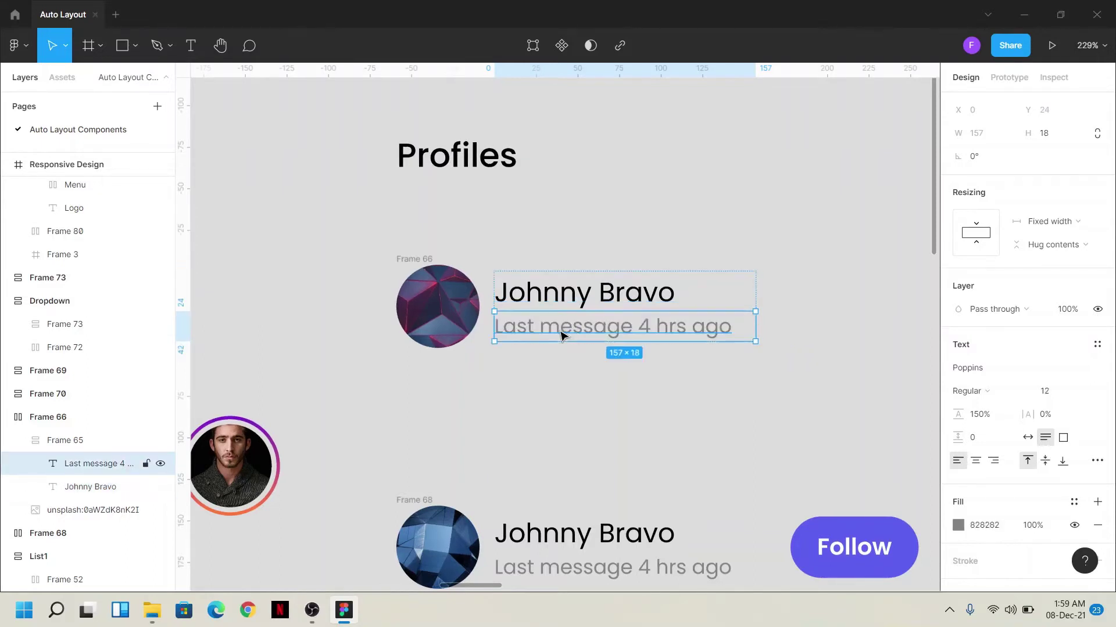
{"action": "double_click", "coordinate": [564, 333]}
{"action": "double_click", "coordinate": [715, 293]}
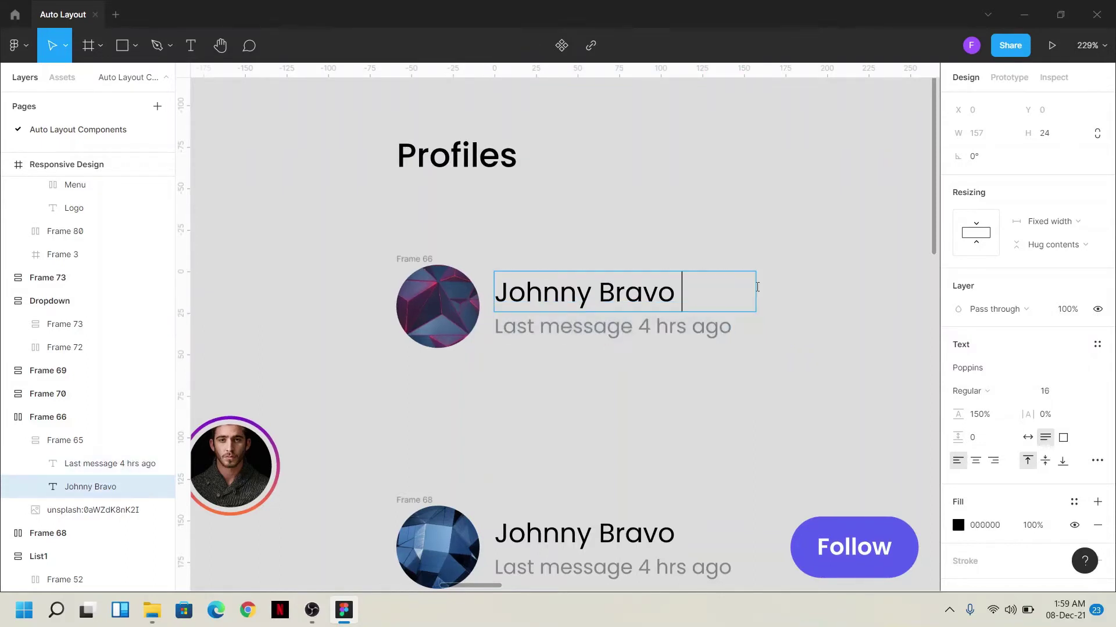
{"action": "key", "text": "Escape"}
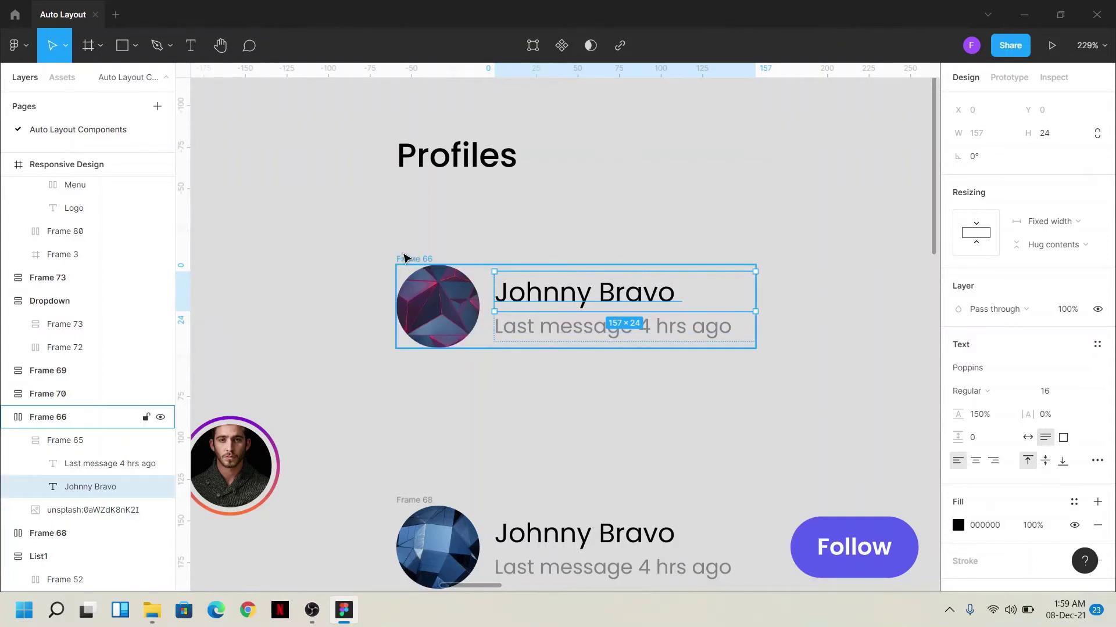
- Stack the Frame 66 profile vertically and center both the name and last-message text
{"action": "left_click", "coordinate": [405, 259]}
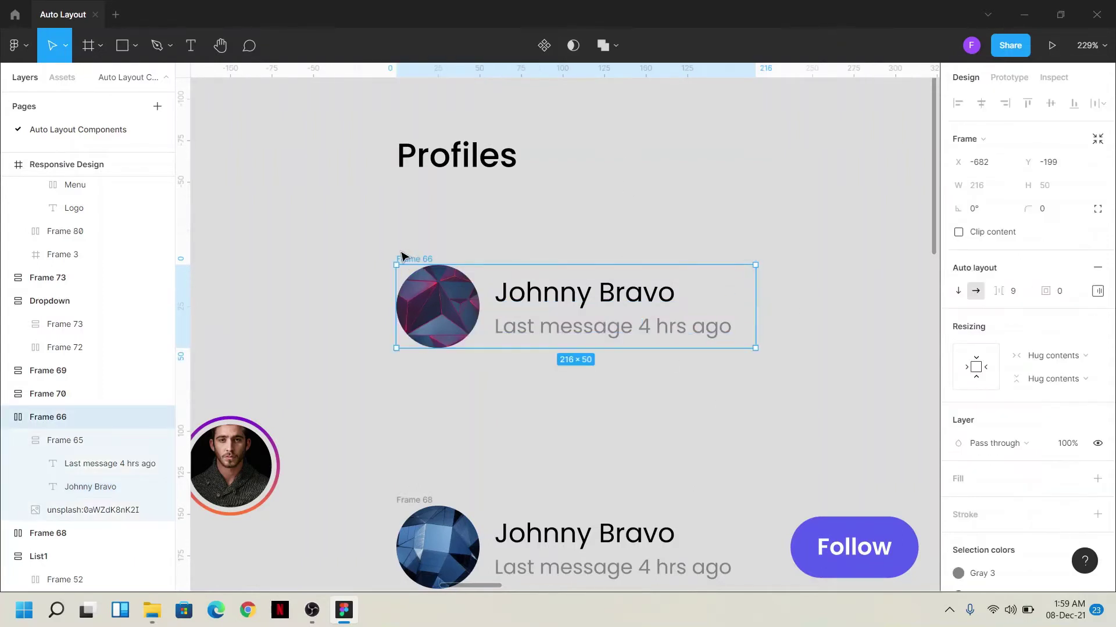
{"action": "left_click", "coordinate": [957, 291]}
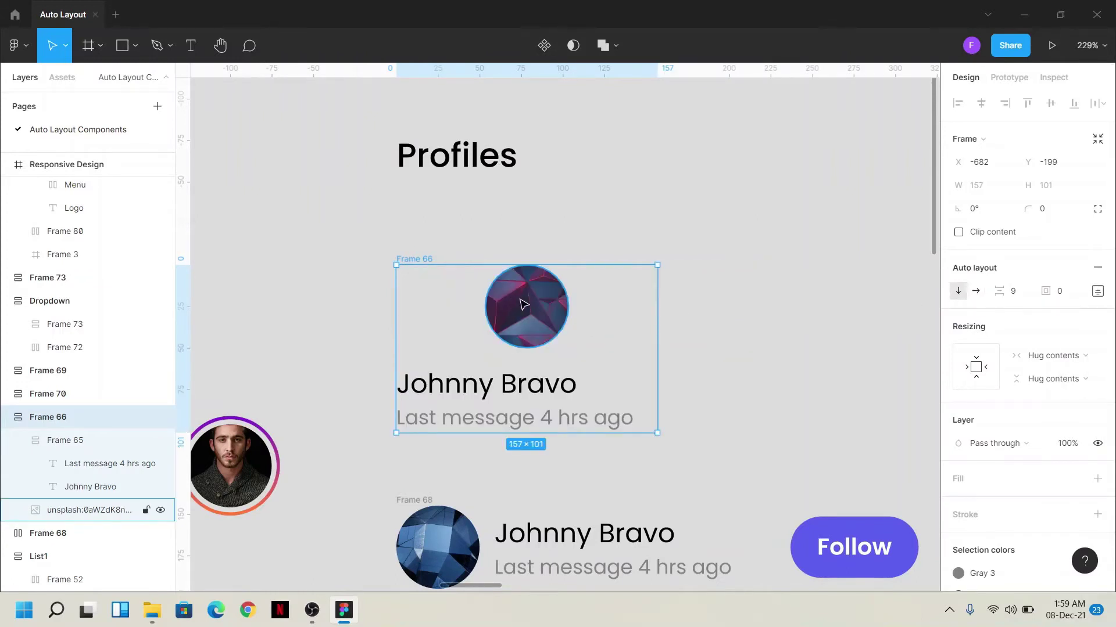
{"action": "left_click", "coordinate": [545, 397]}
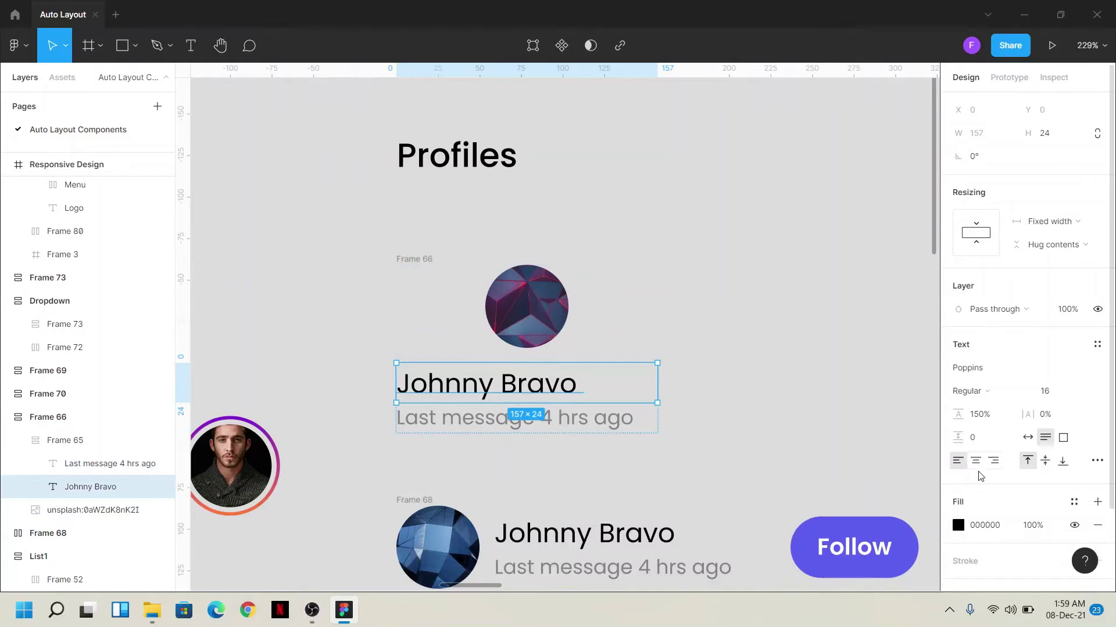
{"action": "left_click", "coordinate": [976, 462]}
{"action": "left_click", "coordinate": [587, 427]}
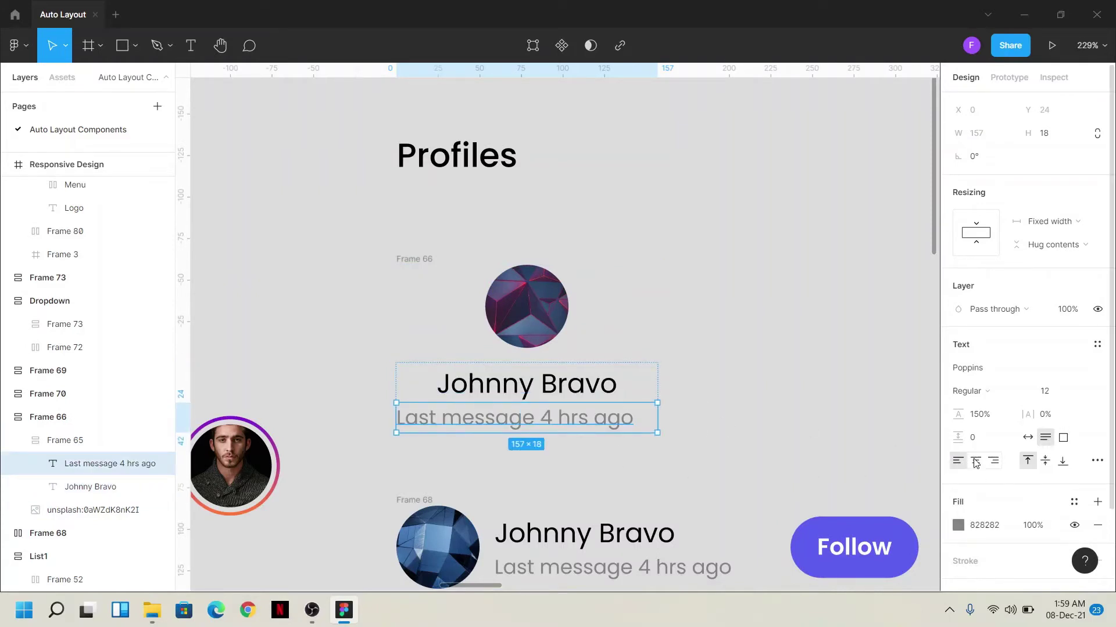
{"action": "left_click", "coordinate": [976, 462]}
{"action": "left_click", "coordinate": [690, 371]}
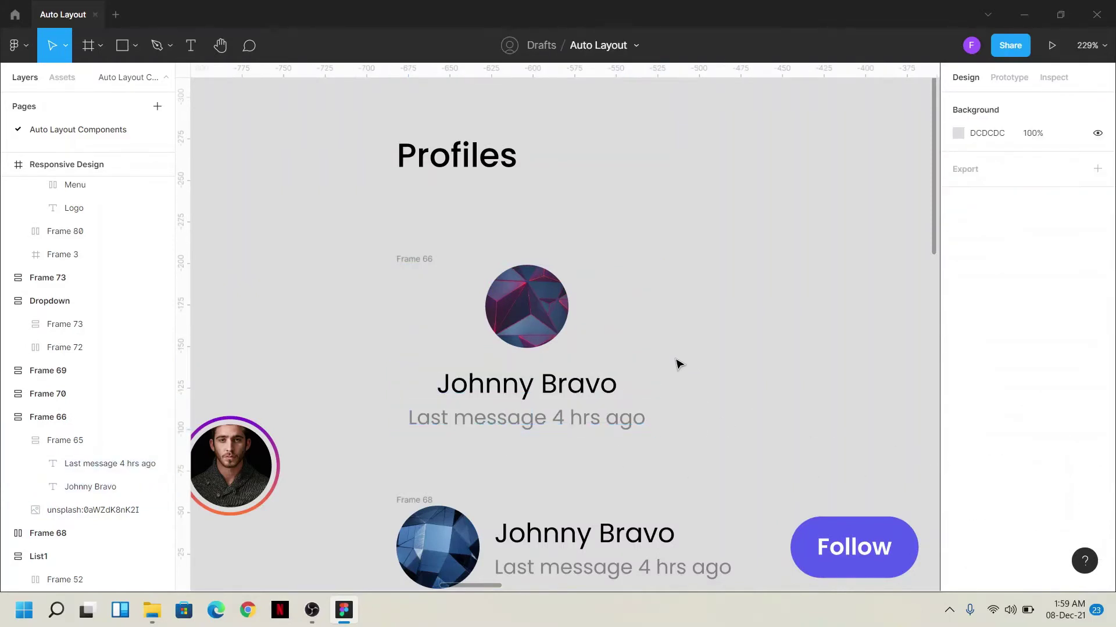
- Change the Follow button label to 'Follow my channel!!!!'
{"action": "scroll", "coordinate": [652, 371], "scroll_direction": "down", "scroll_amount": 2}
{"action": "scroll", "coordinate": [662, 326], "scroll_direction": "down", "scroll_amount": 2}
{"action": "scroll", "coordinate": [662, 294], "scroll_direction": "right", "scroll_amount": 2}
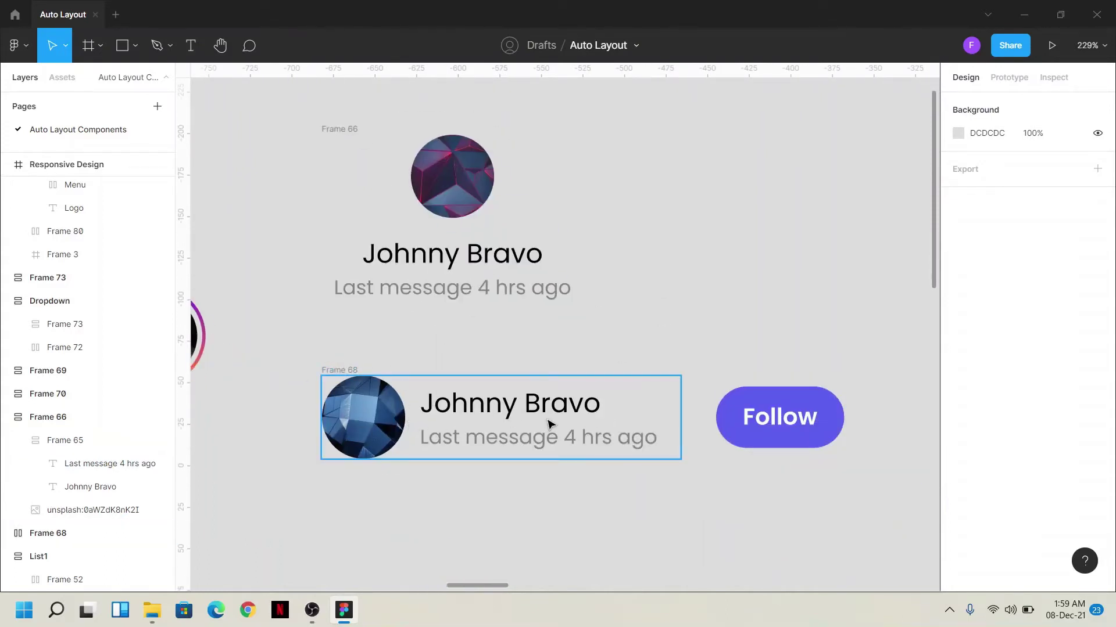
{"action": "left_click", "coordinate": [816, 429]}
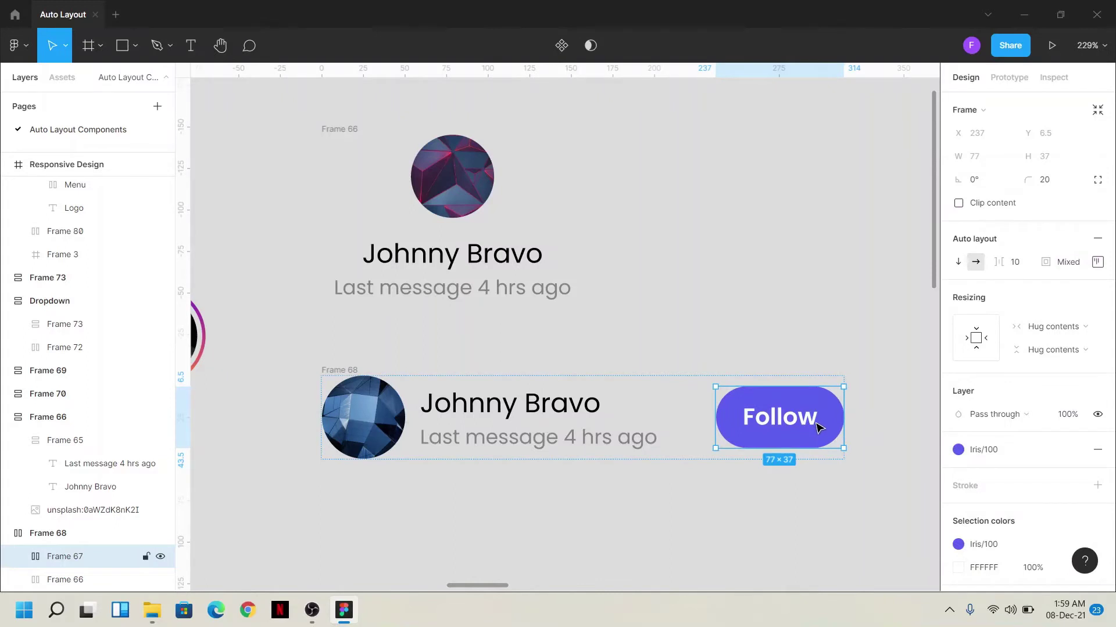
{"action": "double_click", "coordinate": [817, 429]}
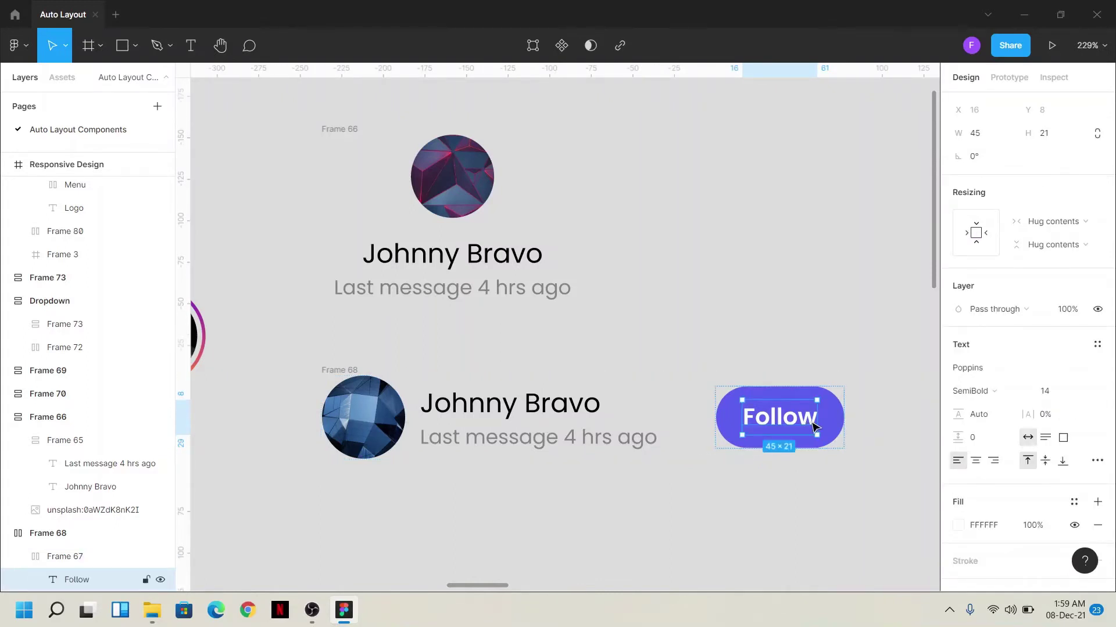
{"action": "double_click", "coordinate": [814, 426]}
{"action": "left_click", "coordinate": [814, 427]}
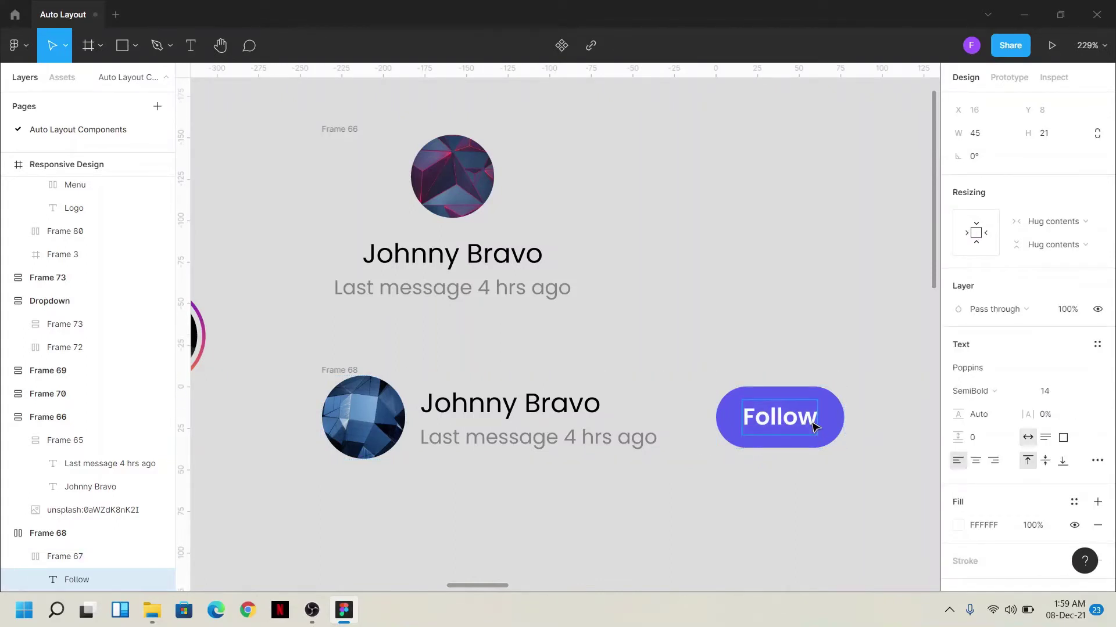
{"action": "type", "text": " mt"}
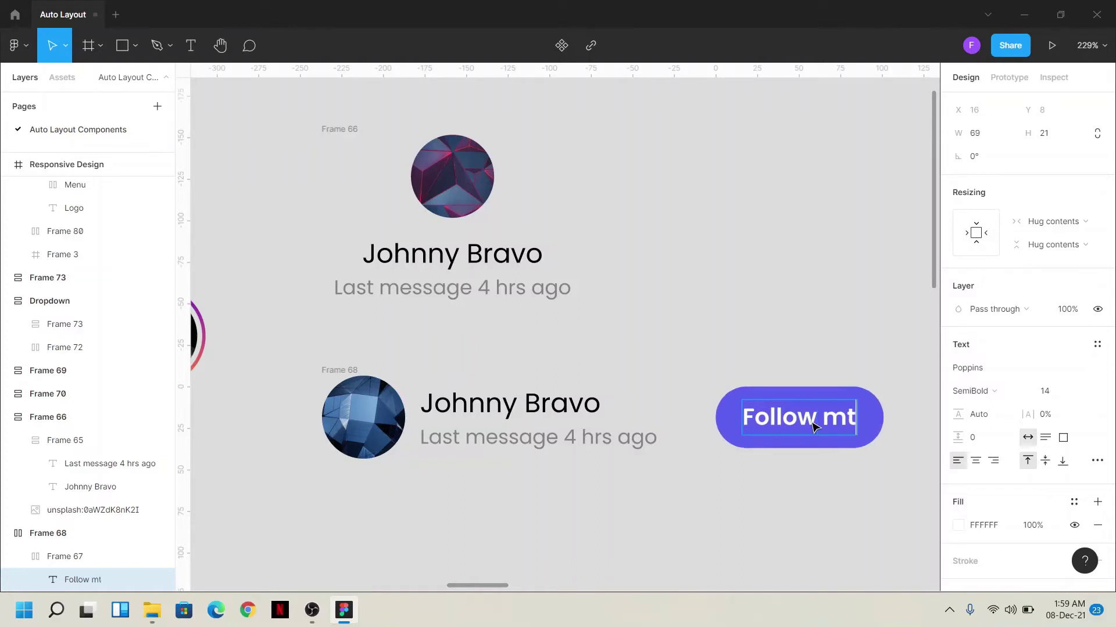
{"action": "key", "text": "BackSpace"}
{"action": "type", "text": "y chan"}
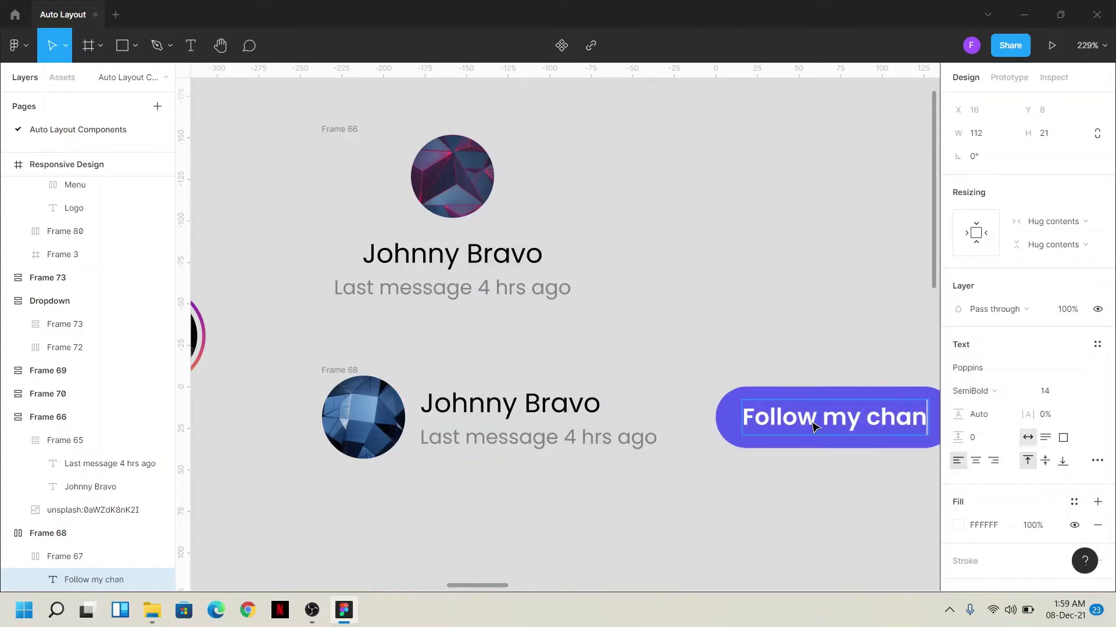
{"action": "type", "text": "nel"}
{"action": "scroll", "coordinate": [643, 436], "scroll_direction": "down", "scroll_amount": 2}
{"action": "scroll", "coordinate": [642, 436], "scroll_direction": "right", "scroll_amount": 3}
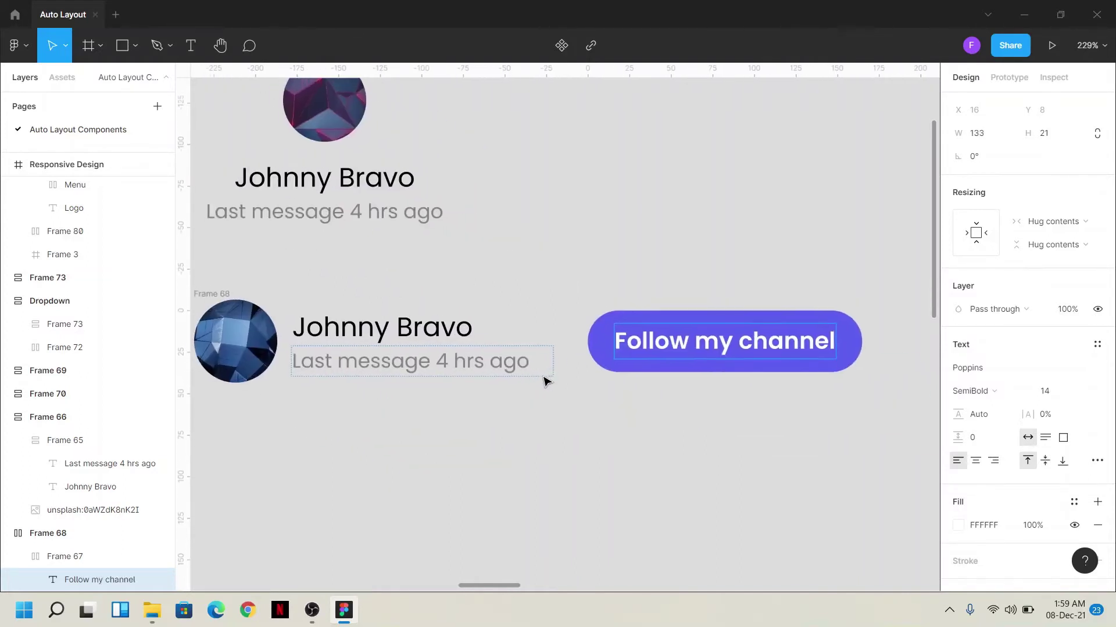
{"action": "type", "text": "!!!!"}
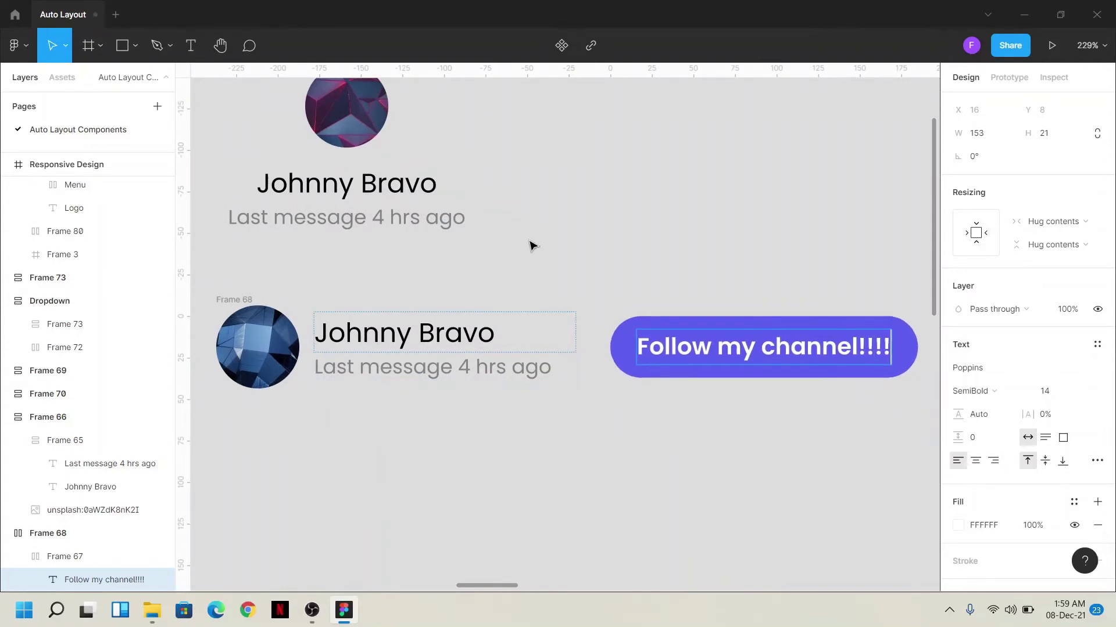
{"action": "key", "text": "Escape"}
- Set the button and Frame 68 auto layout to vertical, with Frame 68 contents left-aligned
{"action": "scroll", "coordinate": [540, 234], "scroll_direction": "down", "scroll_amount": 1}
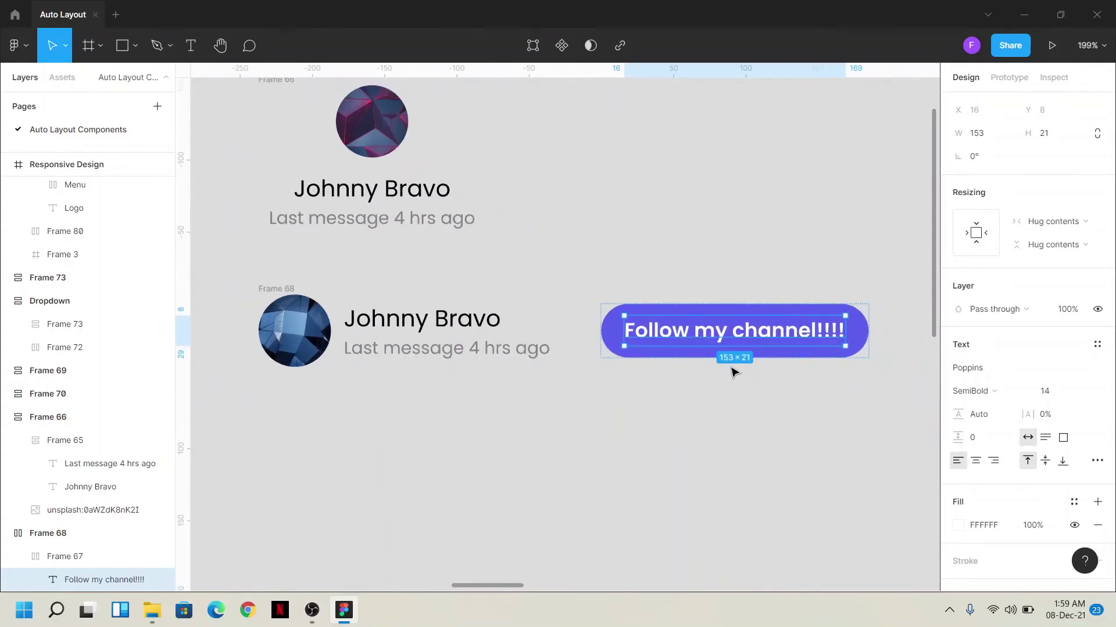
{"action": "left_click", "coordinate": [733, 372]}
{"action": "left_click", "coordinate": [727, 352]}
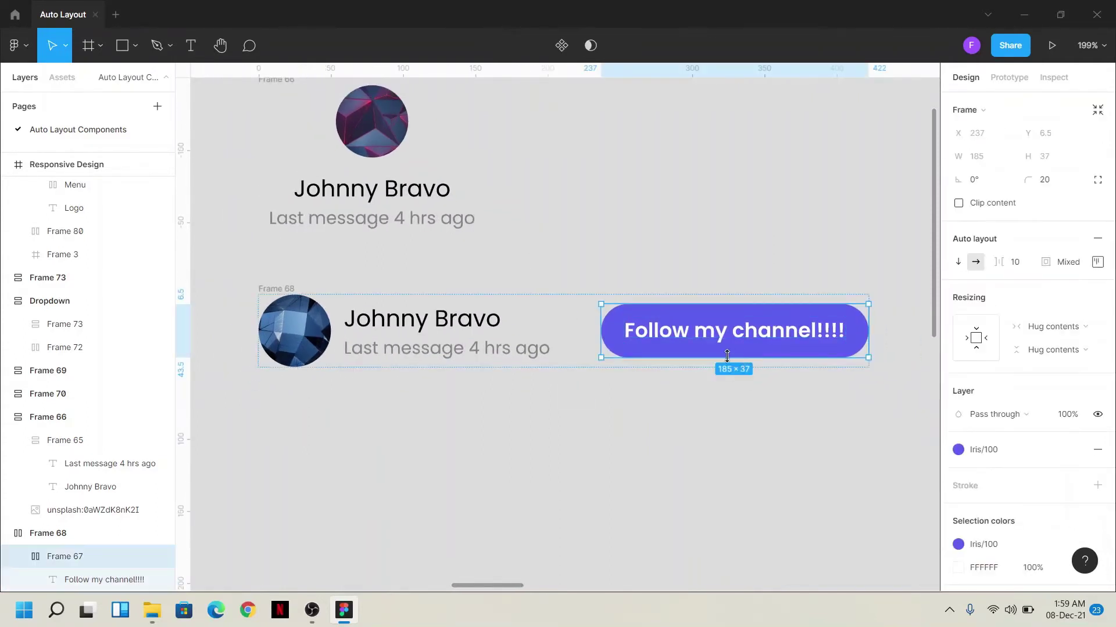
{"action": "left_click", "coordinate": [957, 262]}
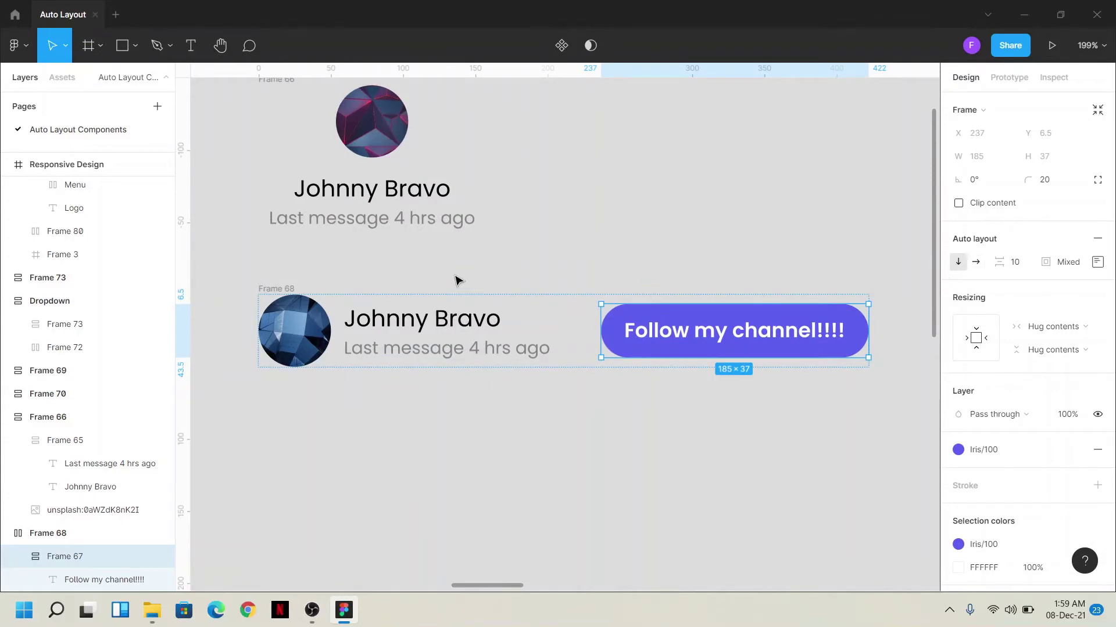
{"action": "left_click", "coordinate": [407, 285]}
{"action": "left_click", "coordinate": [286, 290]}
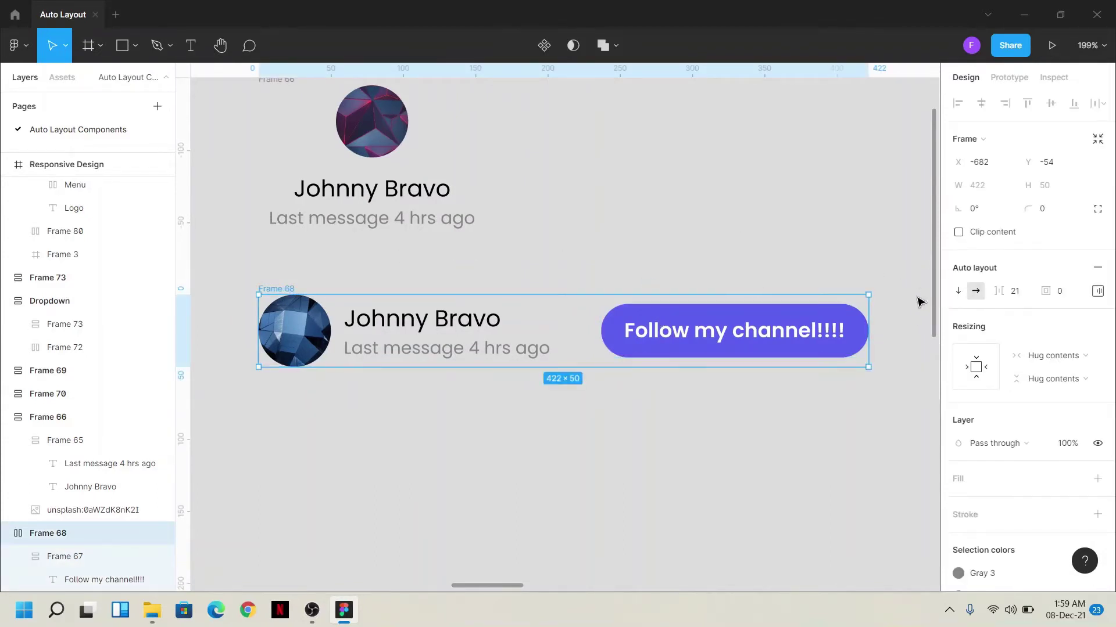
{"action": "left_click", "coordinate": [953, 292]}
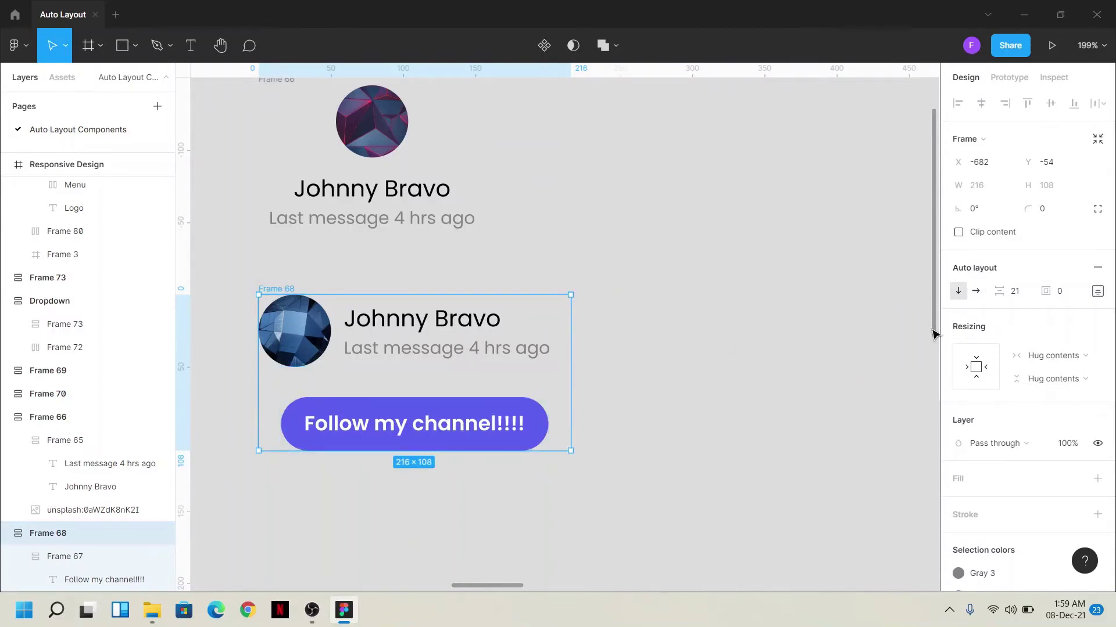
{"action": "left_click", "coordinate": [1097, 290]}
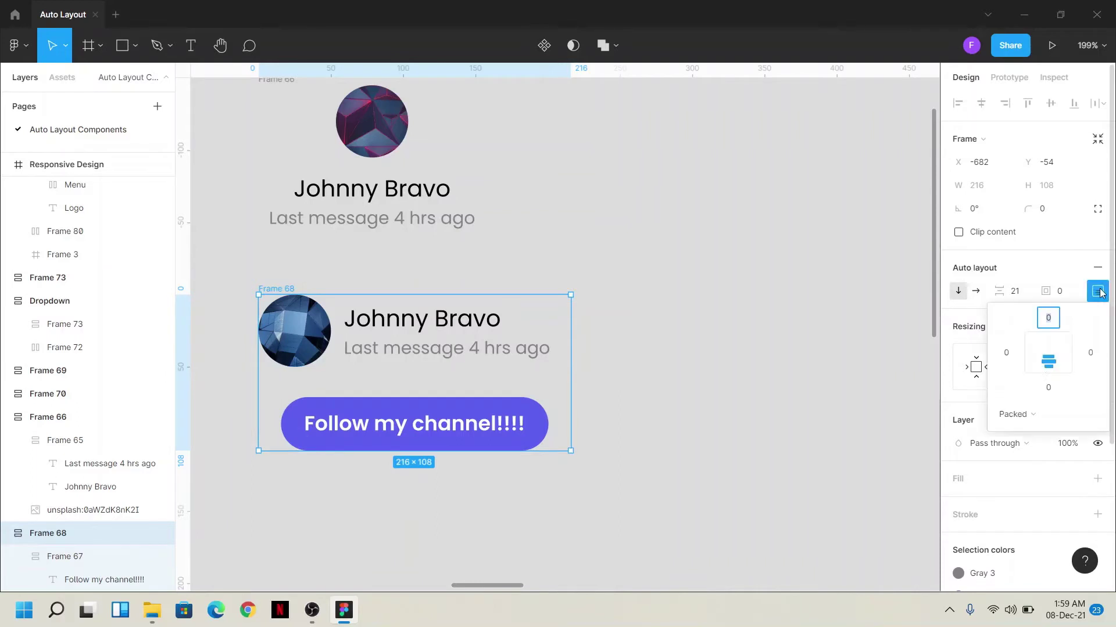
{"action": "left_click", "coordinate": [1030, 371]}
{"action": "left_click", "coordinate": [771, 367]}
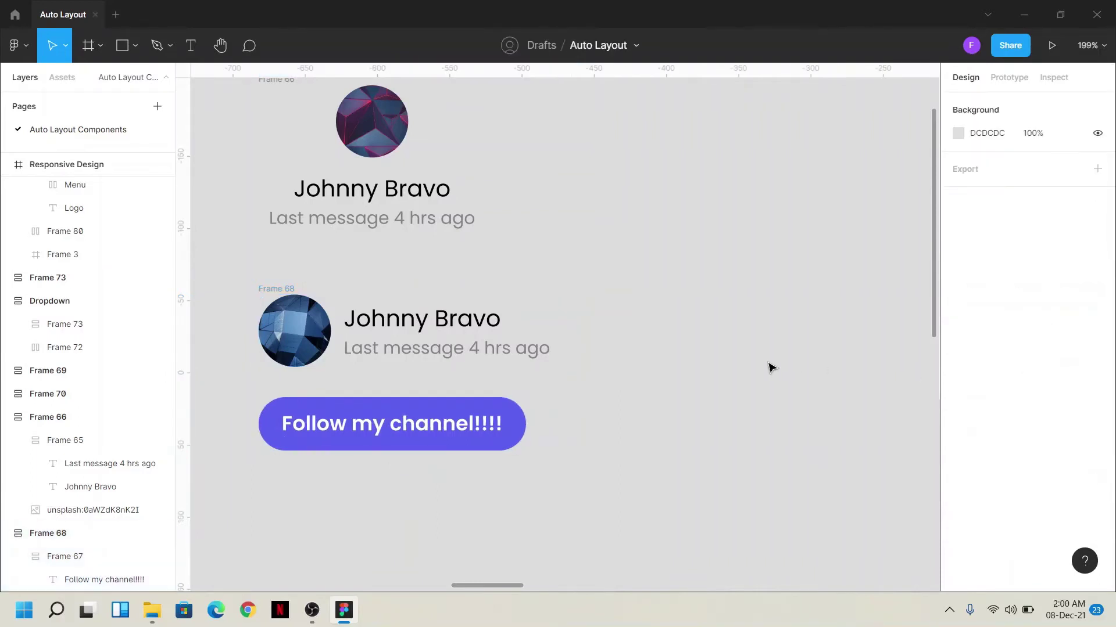
- Stack inner Frame 66 vertically and center-align the name and 'Last message 4 hrs ago' text
{"action": "scroll", "coordinate": [756, 360], "scroll_direction": "down", "scroll_amount": 5, "text": "ctrl"}
{"action": "scroll", "coordinate": [697, 354], "scroll_direction": "up", "scroll_amount": 5, "text": "ctrl"}
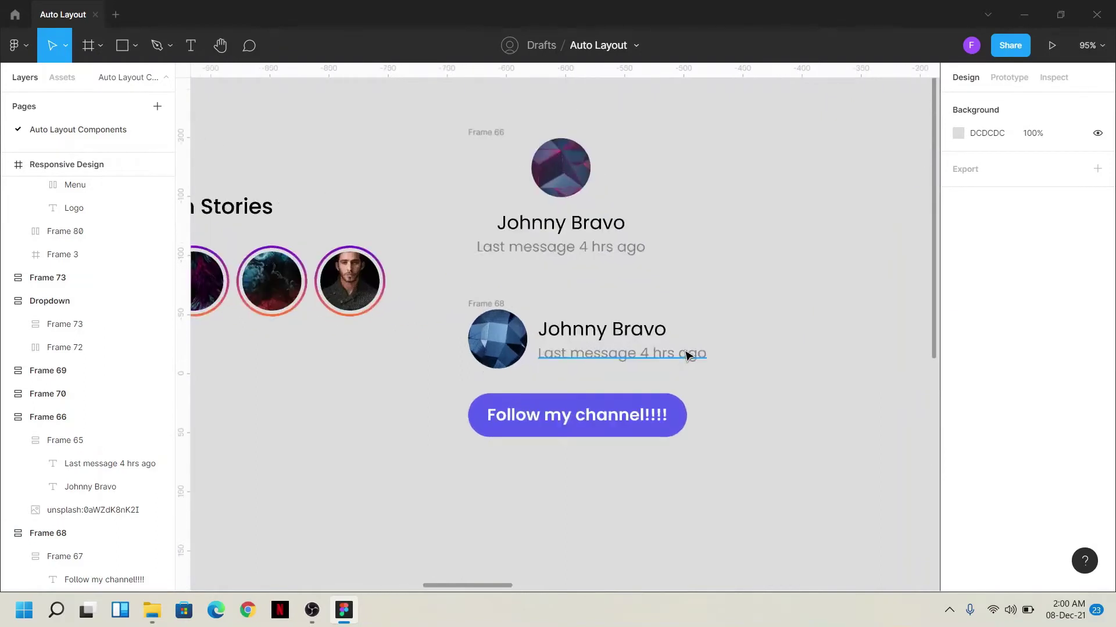
{"action": "scroll", "coordinate": [610, 326], "scroll_direction": "up", "scroll_amount": 3, "text": "ctrl"}
{"action": "left_click", "coordinate": [412, 290]}
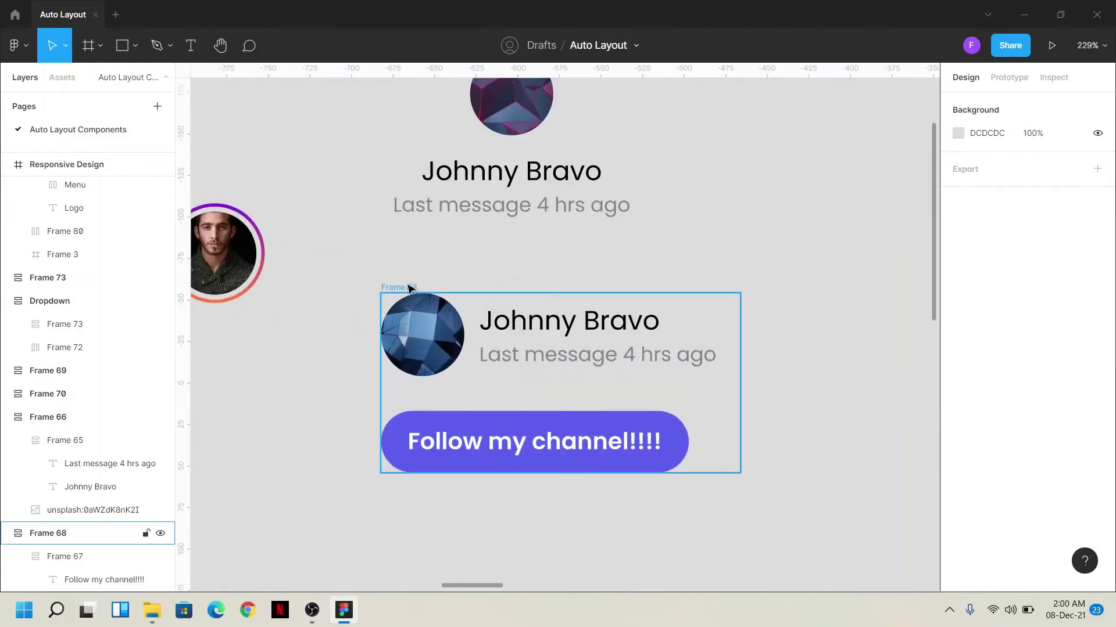
{"action": "left_click", "coordinate": [426, 319]}
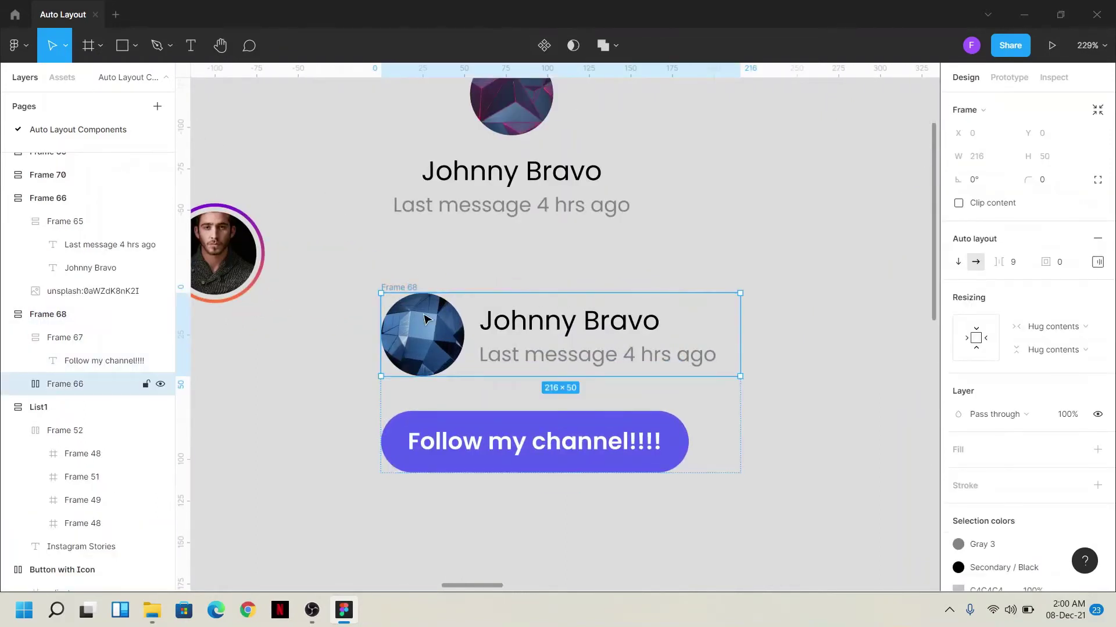
{"action": "left_click", "coordinate": [960, 262]}
{"action": "left_click", "coordinate": [529, 424]}
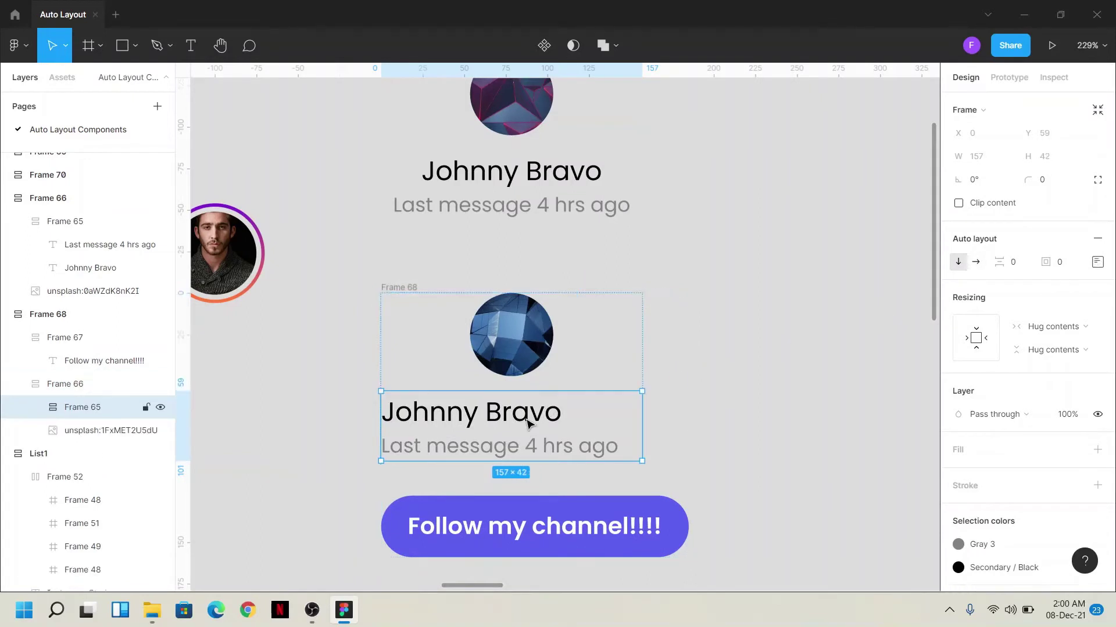
{"action": "double_click", "coordinate": [550, 417]}
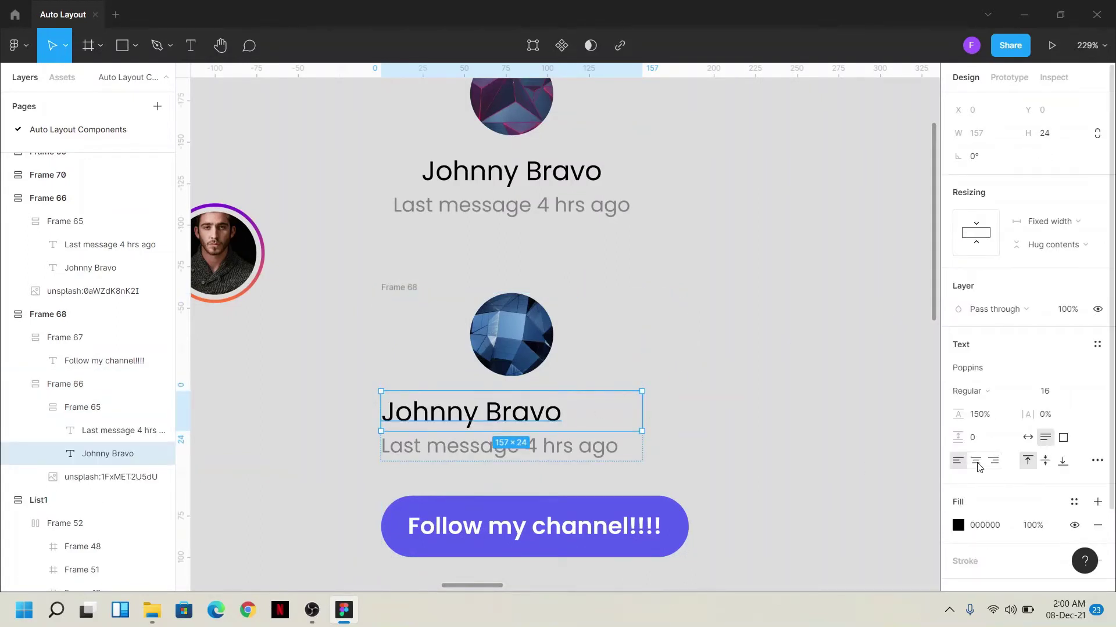
{"action": "left_click", "coordinate": [976, 461]}
{"action": "left_click", "coordinate": [552, 447]}
{"action": "left_click", "coordinate": [976, 461]}
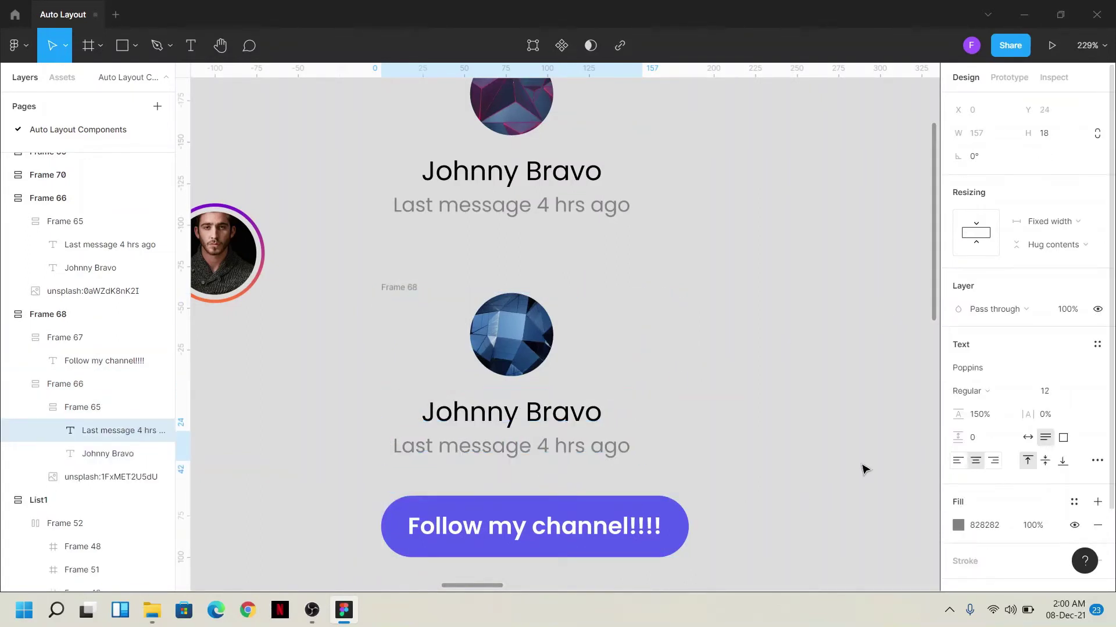
{"action": "left_click", "coordinate": [764, 450]}
- Reselect the whole Frame 68 profile and bring up its alignment settings
{"action": "left_click", "coordinate": [417, 289]}
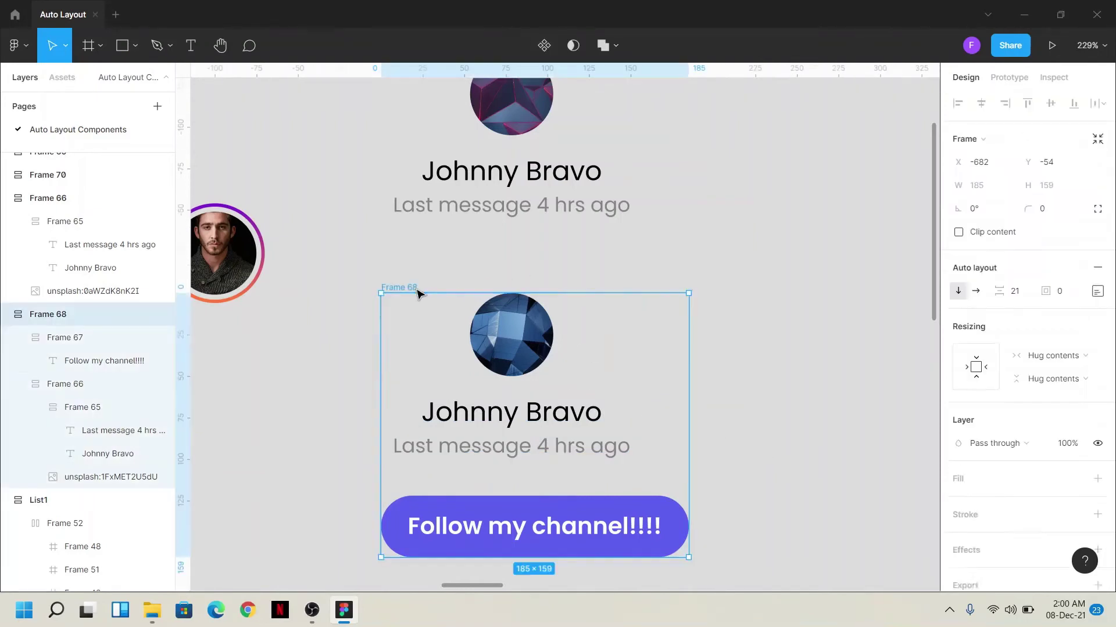
{"action": "left_click", "coordinate": [604, 458]}
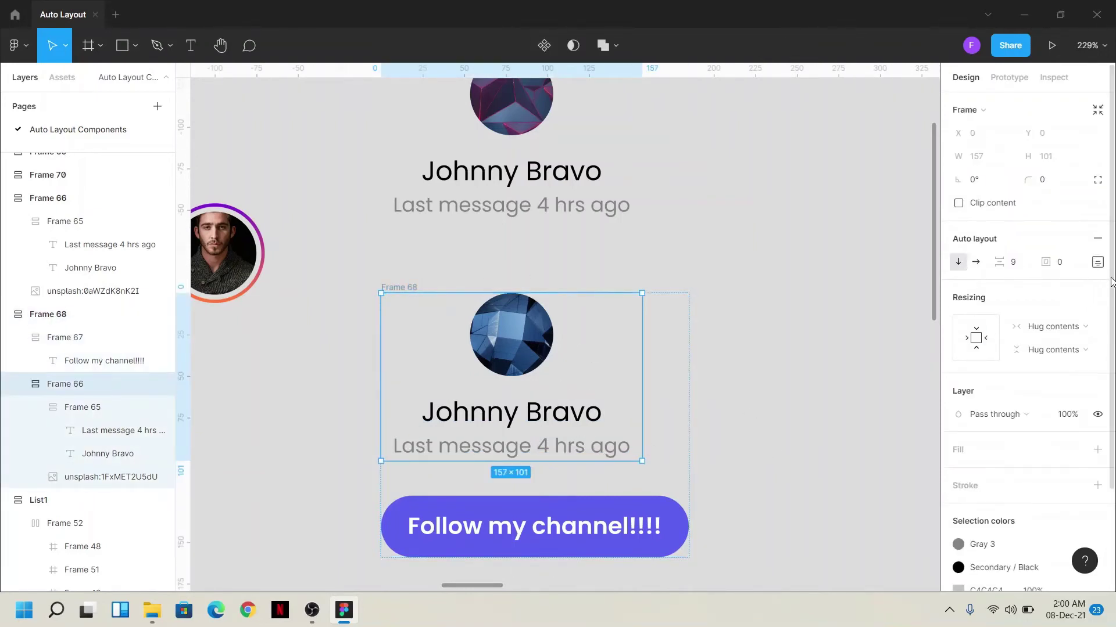
{"action": "left_click", "coordinate": [398, 289]}
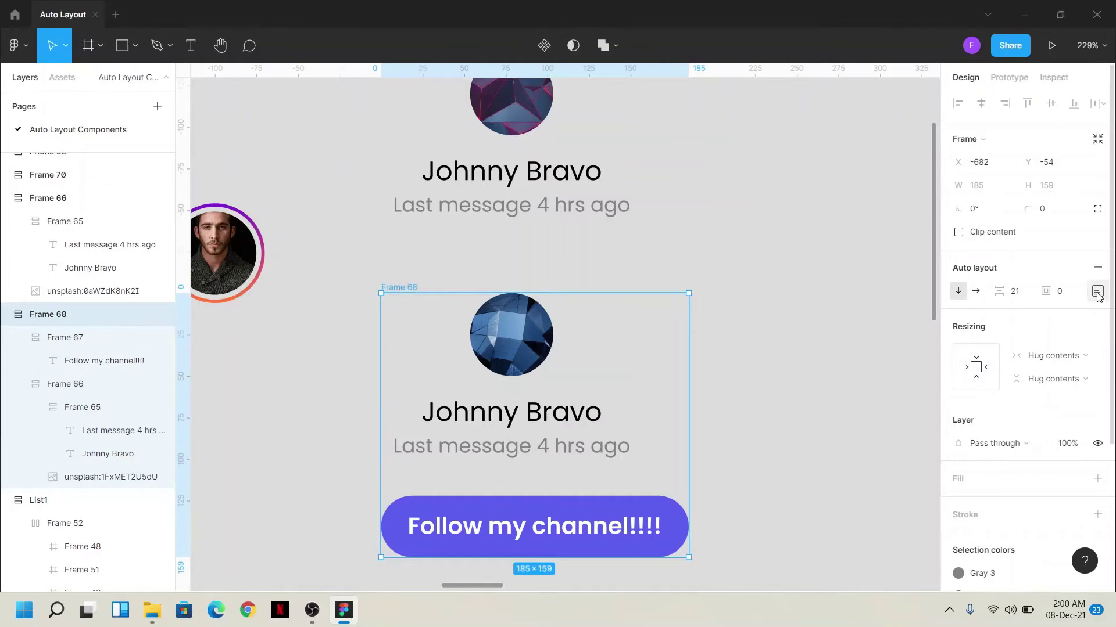
{"action": "left_click", "coordinate": [1098, 291]}
- In the Frame 70 card, move the painting image below the description text
{"action": "left_click", "coordinate": [864, 369]}
{"action": "scroll", "coordinate": [842, 366], "scroll_direction": "down", "scroll_amount": 5}
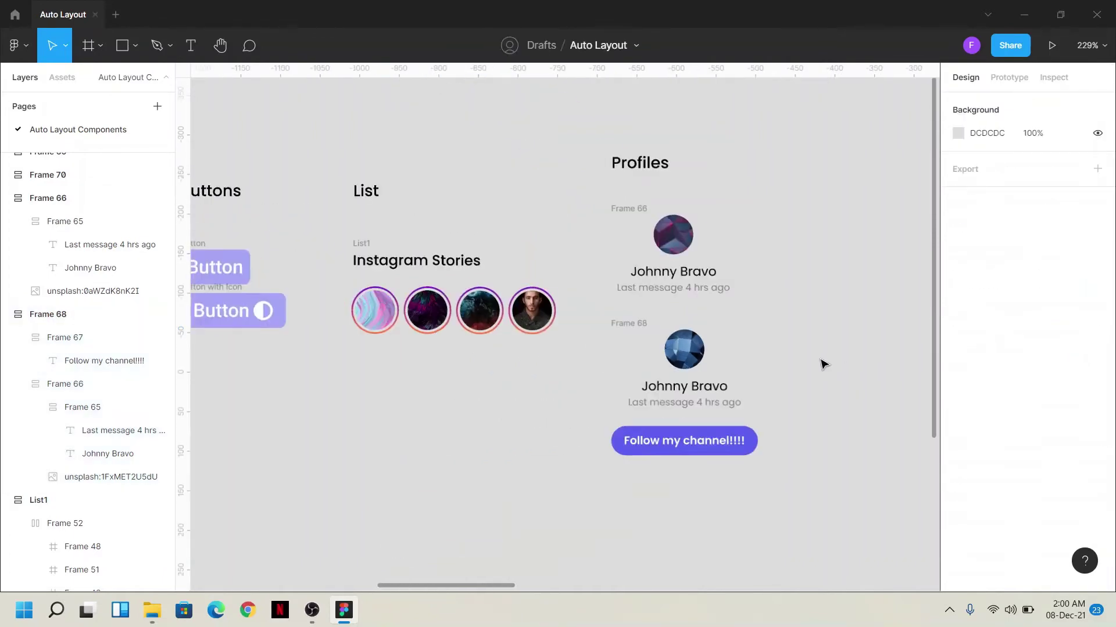
{"action": "scroll", "coordinate": [752, 381], "scroll_direction": "right", "scroll_amount": 2}
{"action": "scroll", "coordinate": [649, 380], "scroll_direction": "right", "scroll_amount": 3}
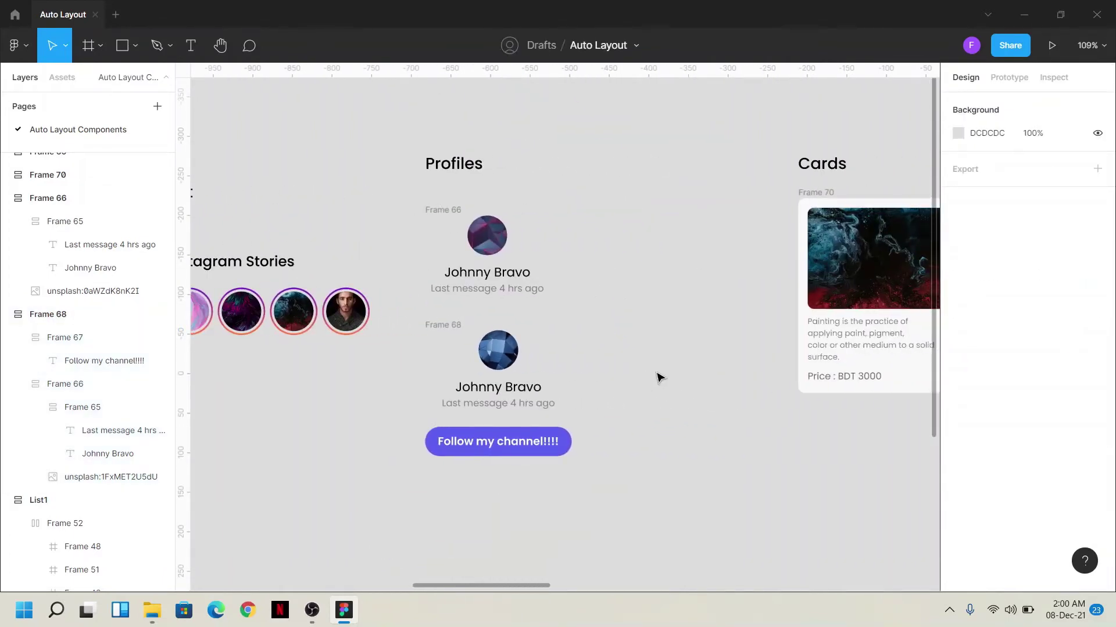
{"action": "scroll", "coordinate": [657, 377], "scroll_direction": "right", "scroll_amount": 4}
{"action": "scroll", "coordinate": [501, 389], "scroll_direction": "right", "scroll_amount": 2}
{"action": "scroll", "coordinate": [501, 389], "scroll_direction": "up", "scroll_amount": 1}
{"action": "scroll", "coordinate": [476, 416], "scroll_direction": "right", "scroll_amount": 2}
{"action": "scroll", "coordinate": [475, 416], "scroll_direction": "up", "scroll_amount": 1}
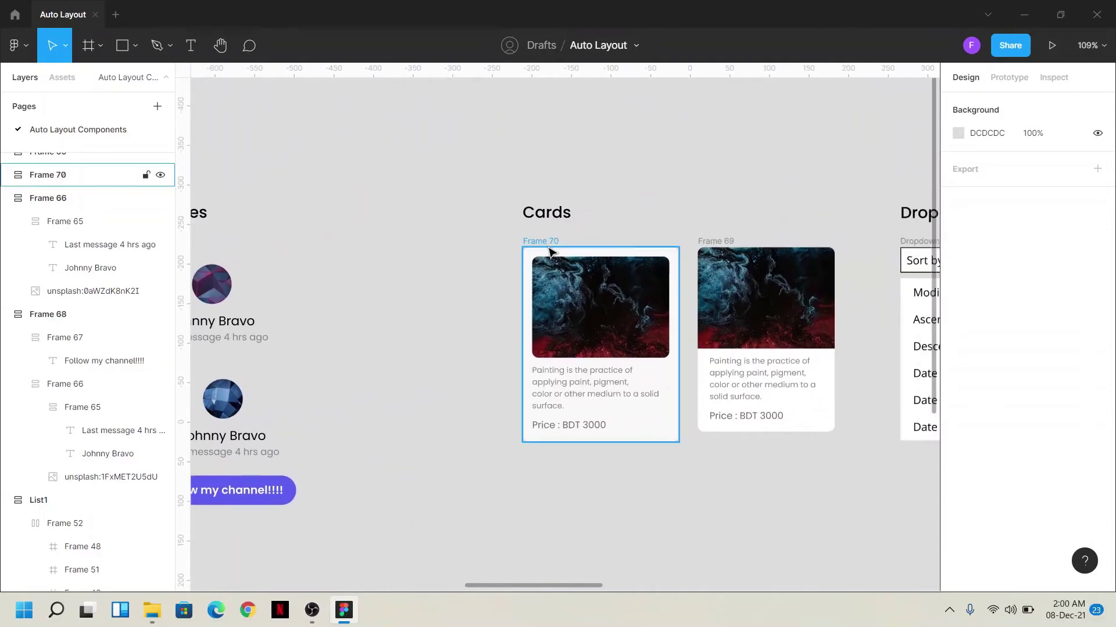
{"action": "double_click", "coordinate": [645, 353]}
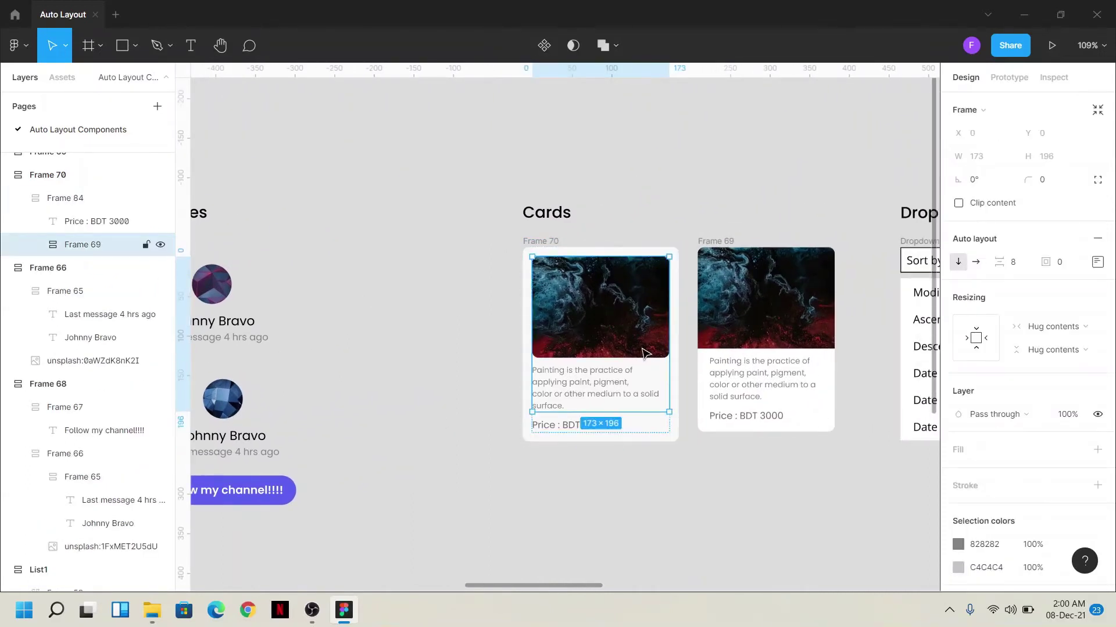
{"action": "left_click", "coordinate": [645, 353]}
{"action": "key", "text": "Down"}
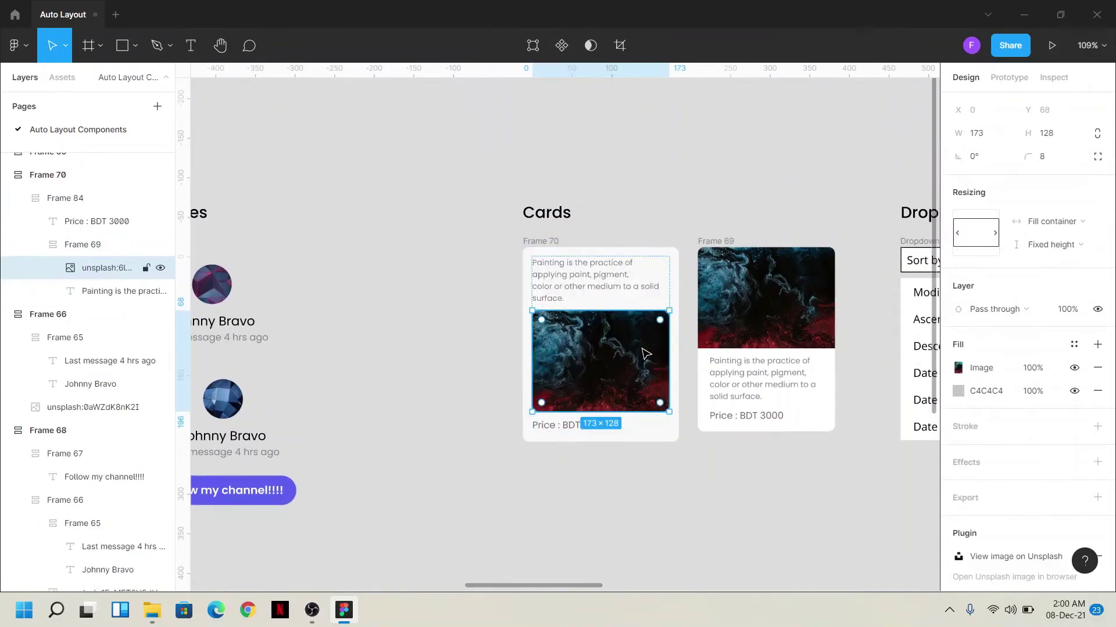
- Move the 'Price : BDT 3000' text to the top of the card
{"action": "left_click", "coordinate": [353, 347]}
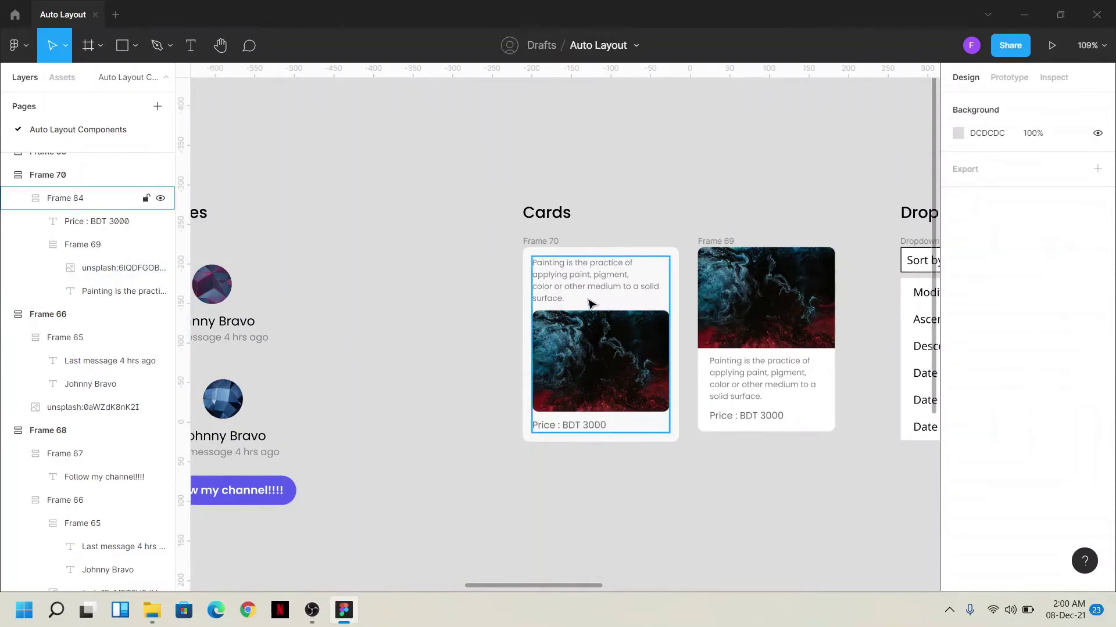
{"action": "left_click", "coordinate": [565, 427]}
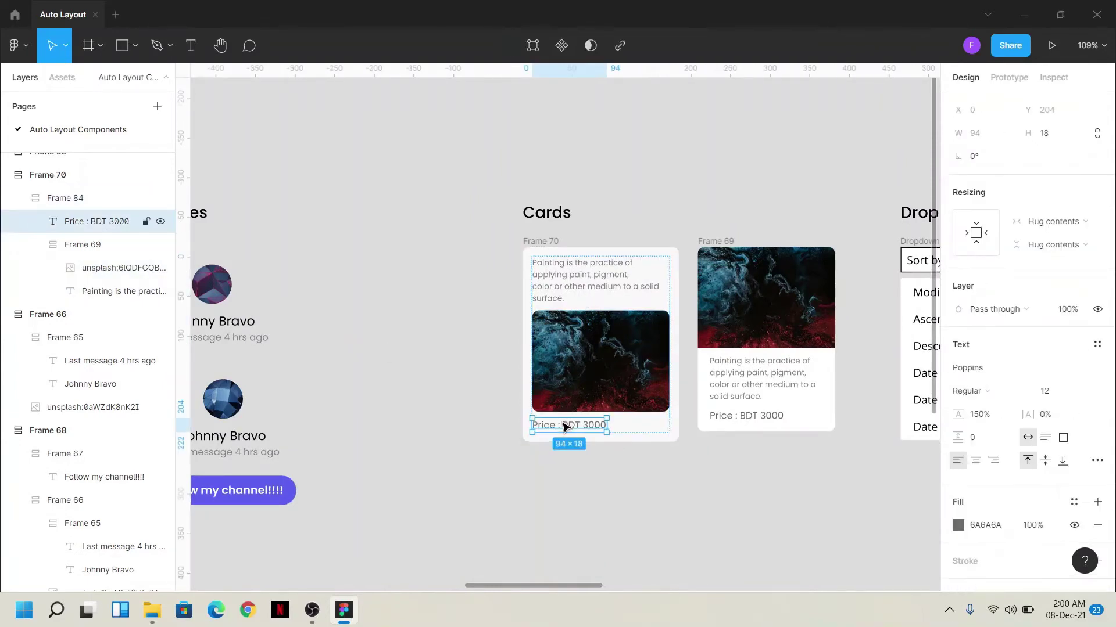
{"action": "key", "text": "Up"}
{"action": "left_click", "coordinate": [620, 190]}
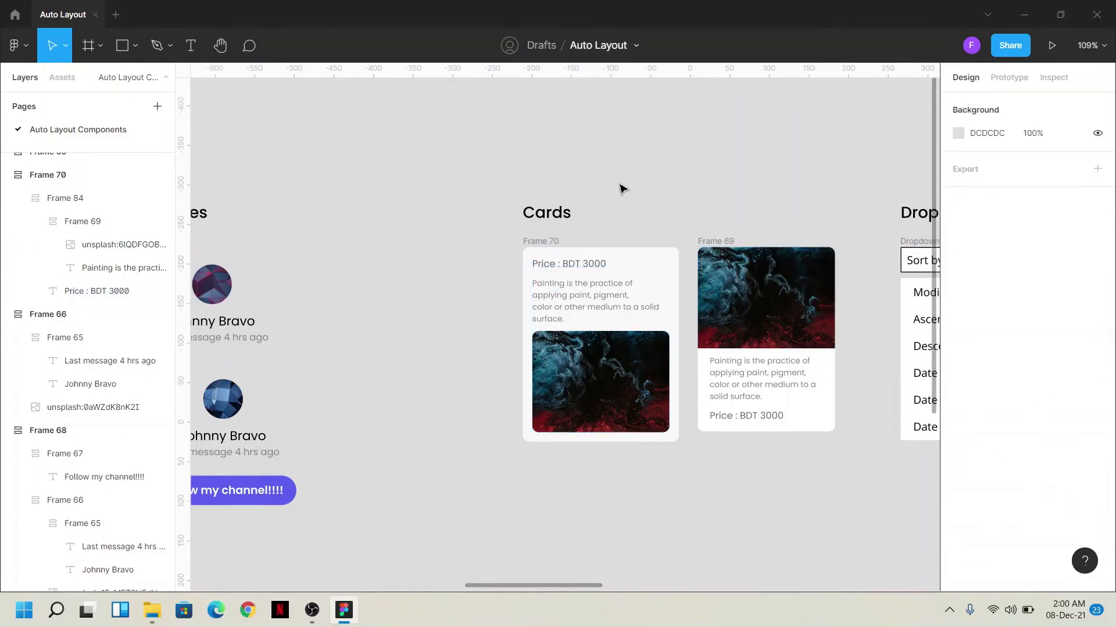
{"action": "scroll", "coordinate": [469, 182], "scroll_direction": "right", "scroll_amount": 5}
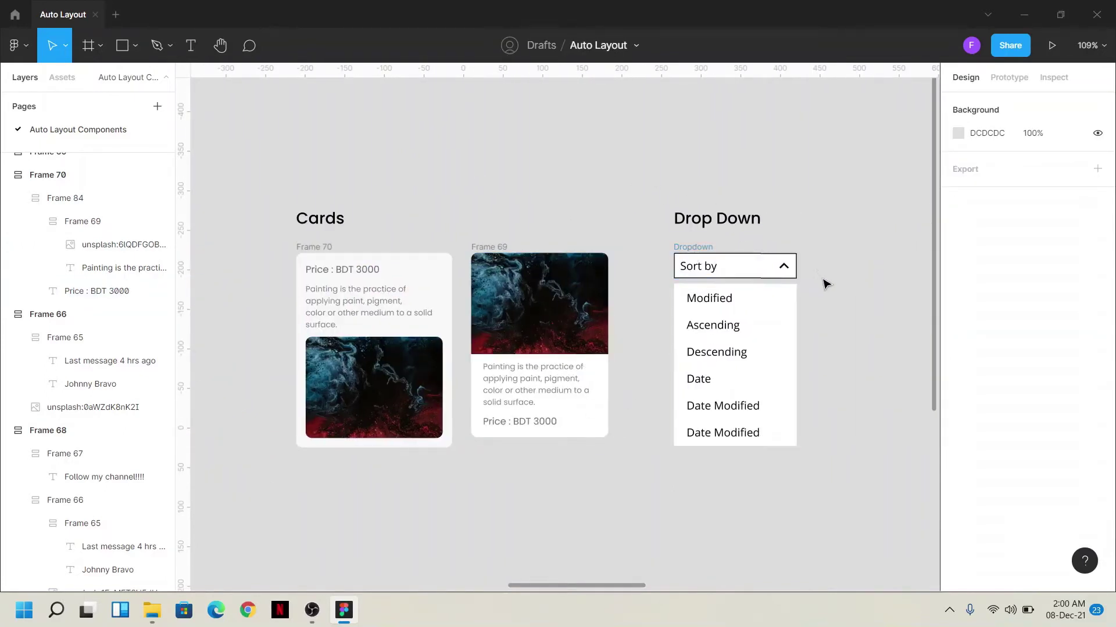
- Move the Sort by box below the options and duplicate the Ascending option twice
{"action": "scroll", "coordinate": [825, 284], "scroll_direction": "right", "scroll_amount": 2}
{"action": "left_click", "coordinate": [640, 266]}
{"action": "key", "text": "Down"}
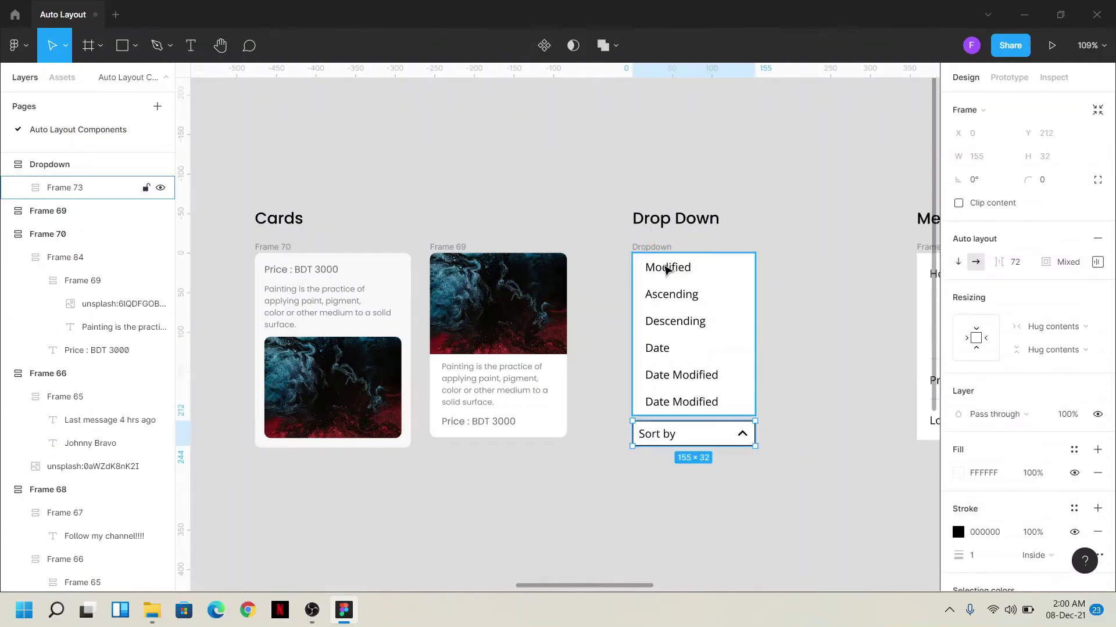
{"action": "double_click", "coordinate": [687, 297]}
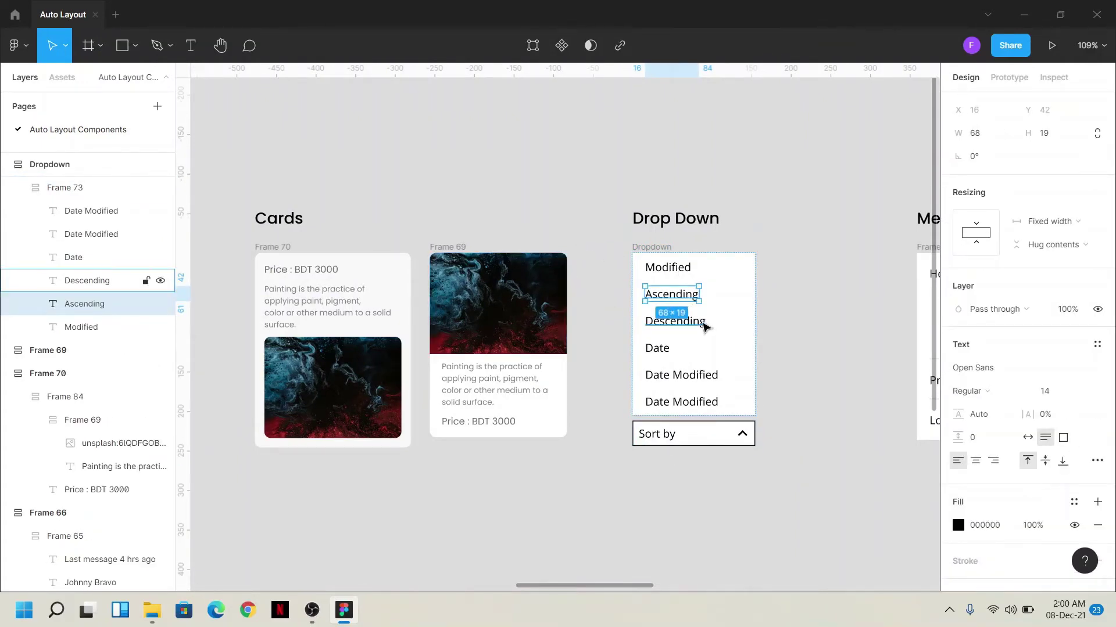
{"action": "key", "text": "ctrl+d"}
{"action": "key", "text": "ctrl+d"}
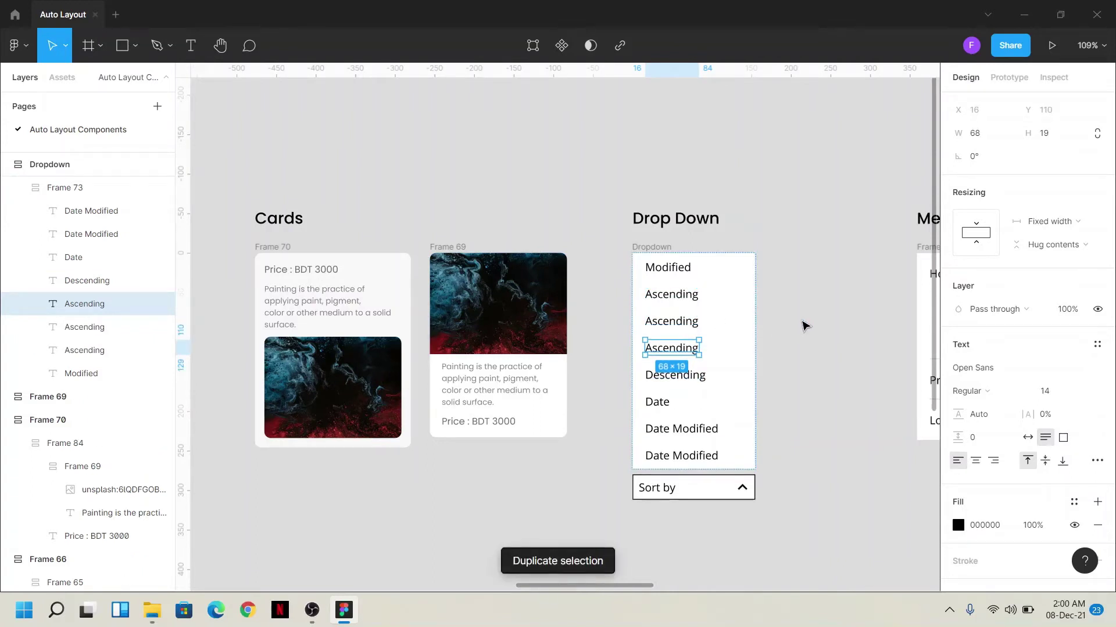
{"action": "key", "text": "ctrl+d"}
{"action": "left_click", "coordinate": [789, 349]}
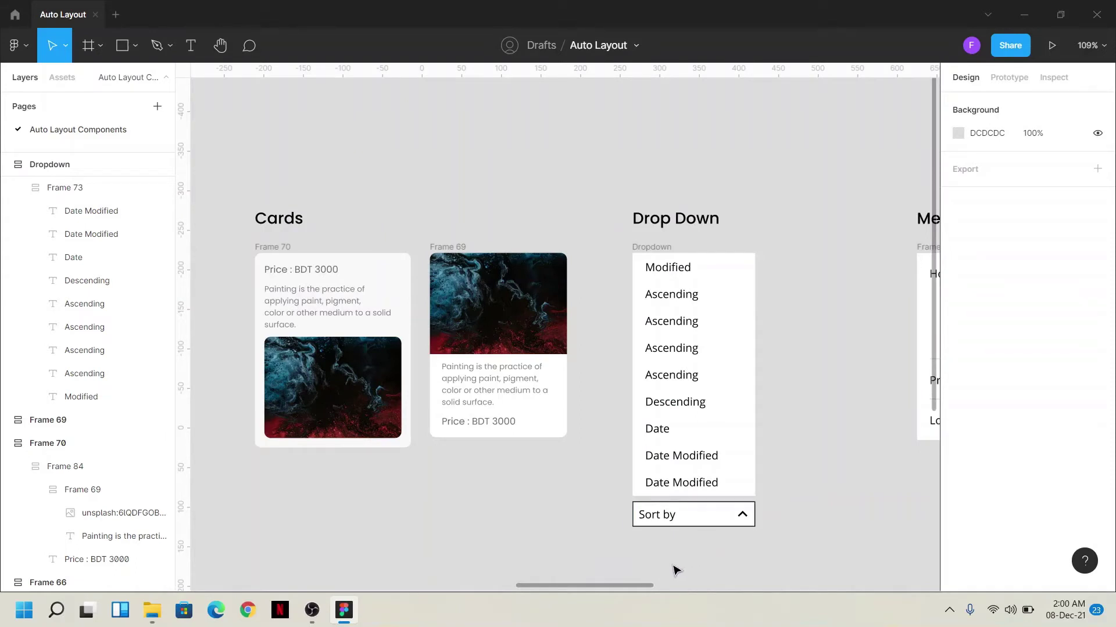
- Rename two of the Ascending options to 'Home' and 'Car'
{"action": "double_click", "coordinate": [688, 350]}
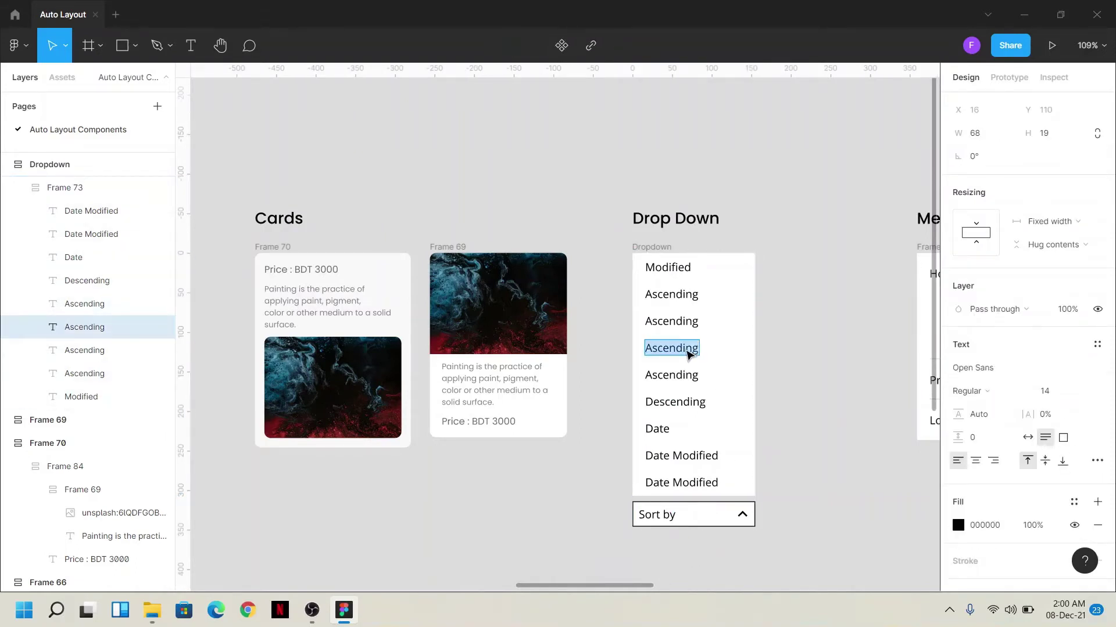
{"action": "type", "text": "Home"}
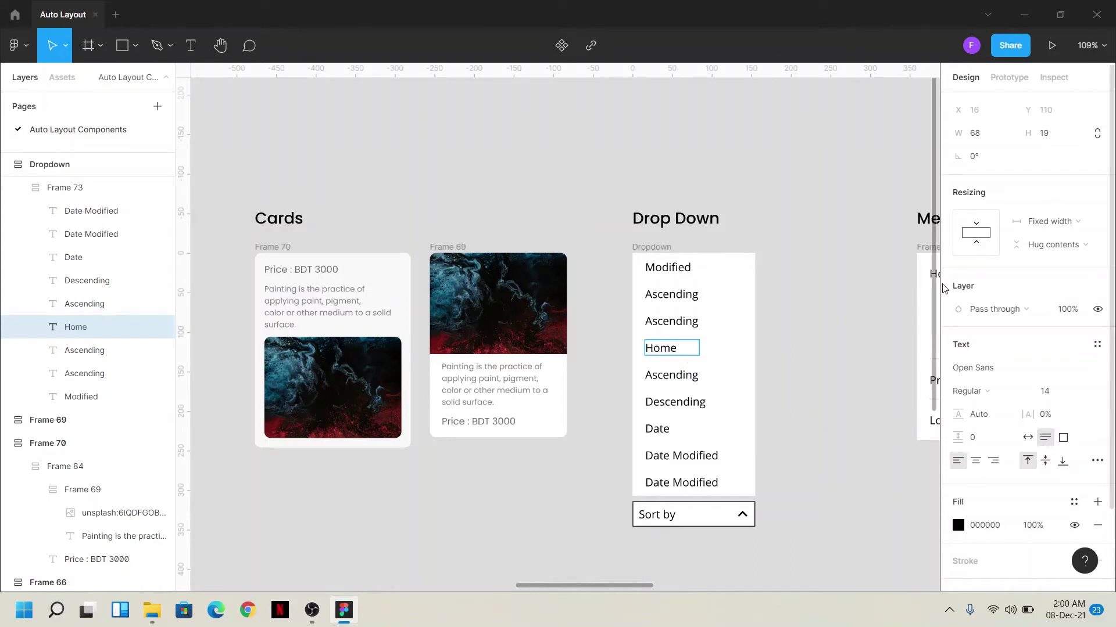
{"action": "double_click", "coordinate": [680, 373]}
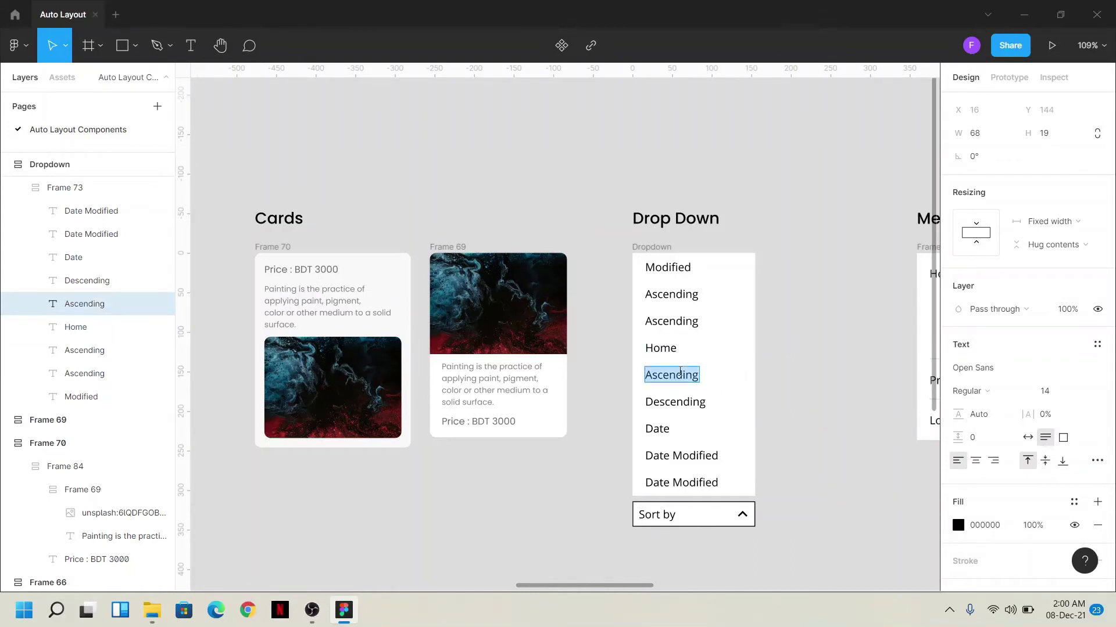
{"action": "type", "text": "Car"}
{"action": "key", "text": "Escape"}
{"action": "left_click", "coordinate": [837, 439]}
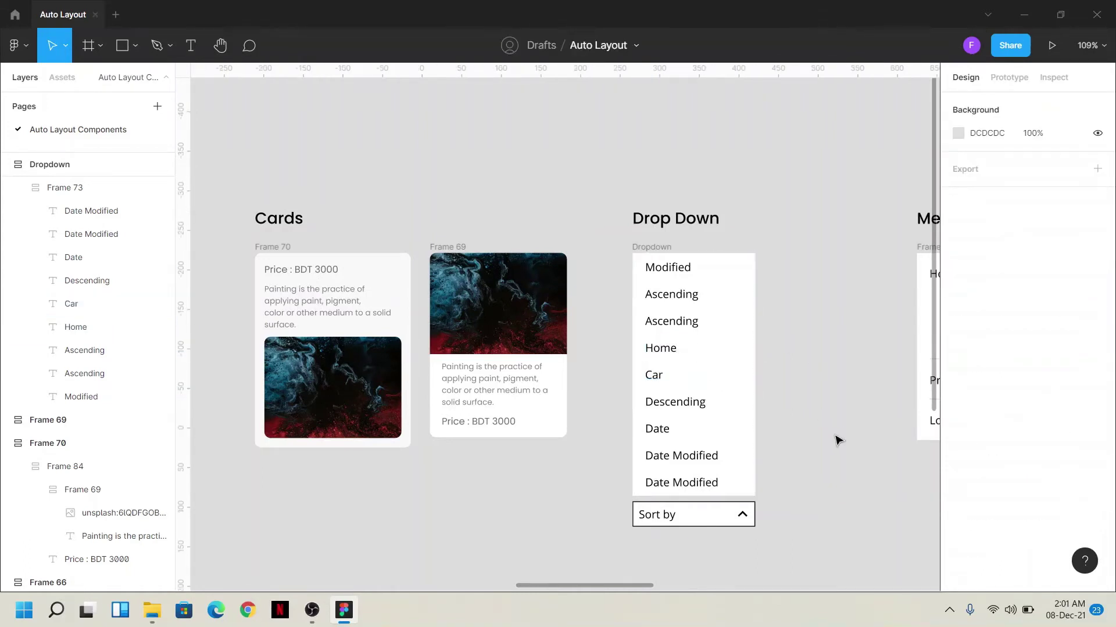
{"action": "scroll", "coordinate": [836, 439], "scroll_direction": "right", "scroll_amount": 5}
{"action": "scroll", "coordinate": [516, 443], "scroll_direction": "right", "scroll_amount": 2}
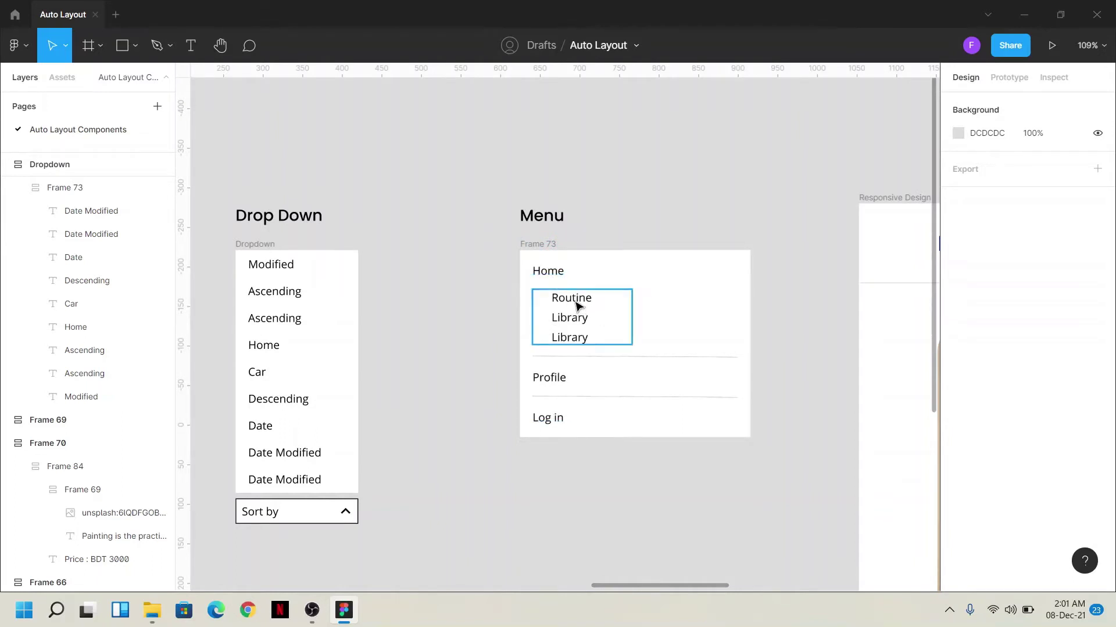
- Delete the extra Library item from the Menu
{"action": "left_click", "coordinate": [571, 338]}
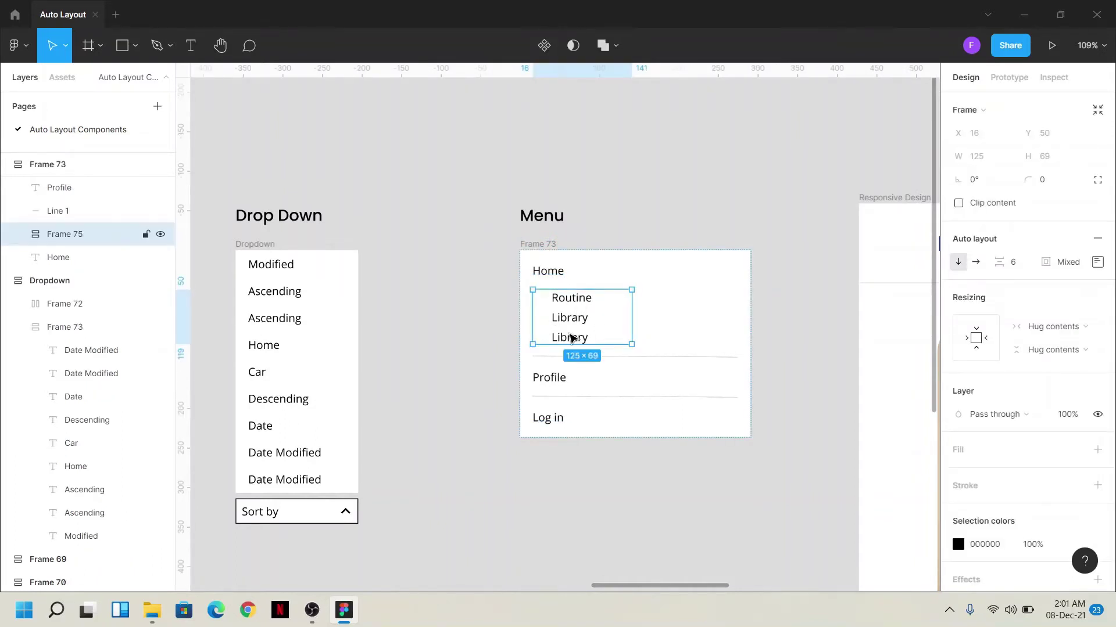
{"action": "left_click", "coordinate": [570, 338]}
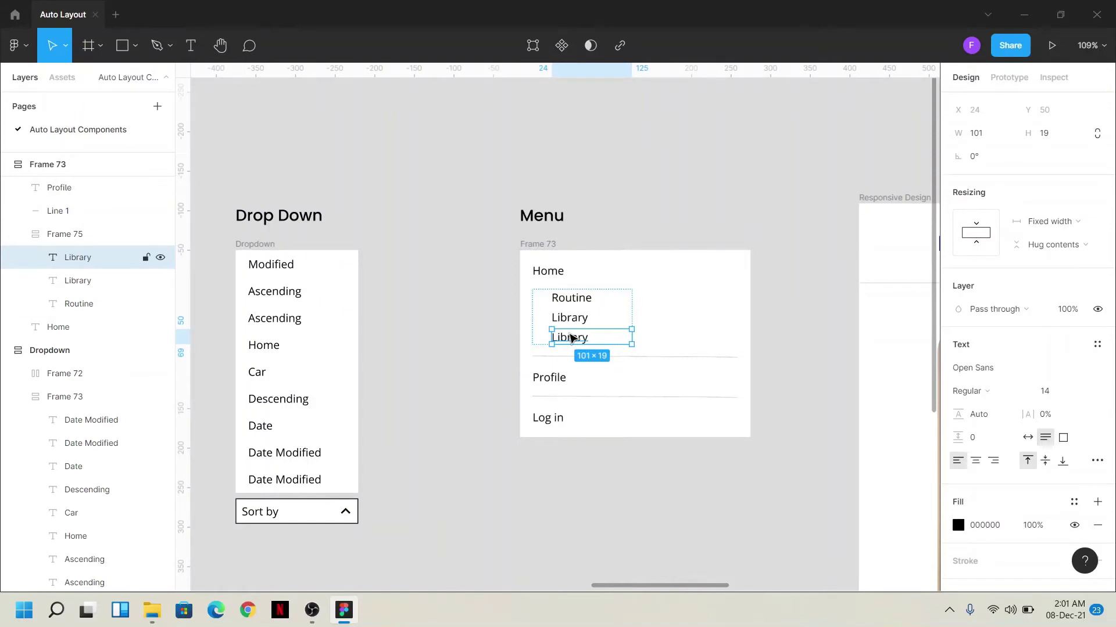
{"action": "key", "text": "Delete"}
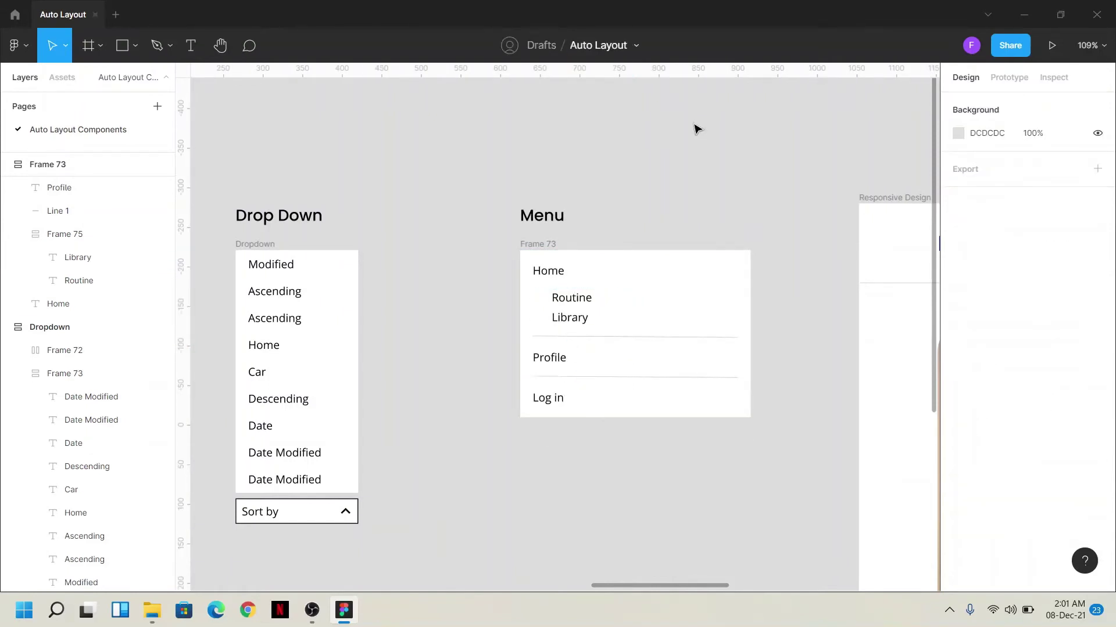
- Duplicate Profile with its divider, reorder the divider, and rename the copy 'Me'
{"action": "left_click", "coordinate": [547, 364]}
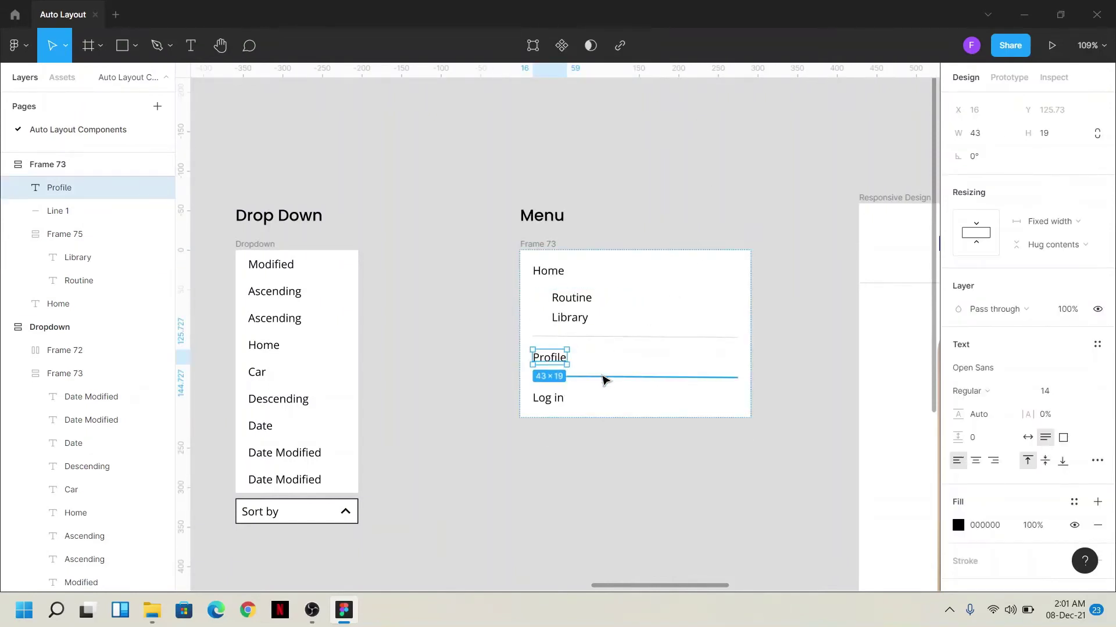
{"action": "left_click", "coordinate": [602, 378], "text": "shift"}
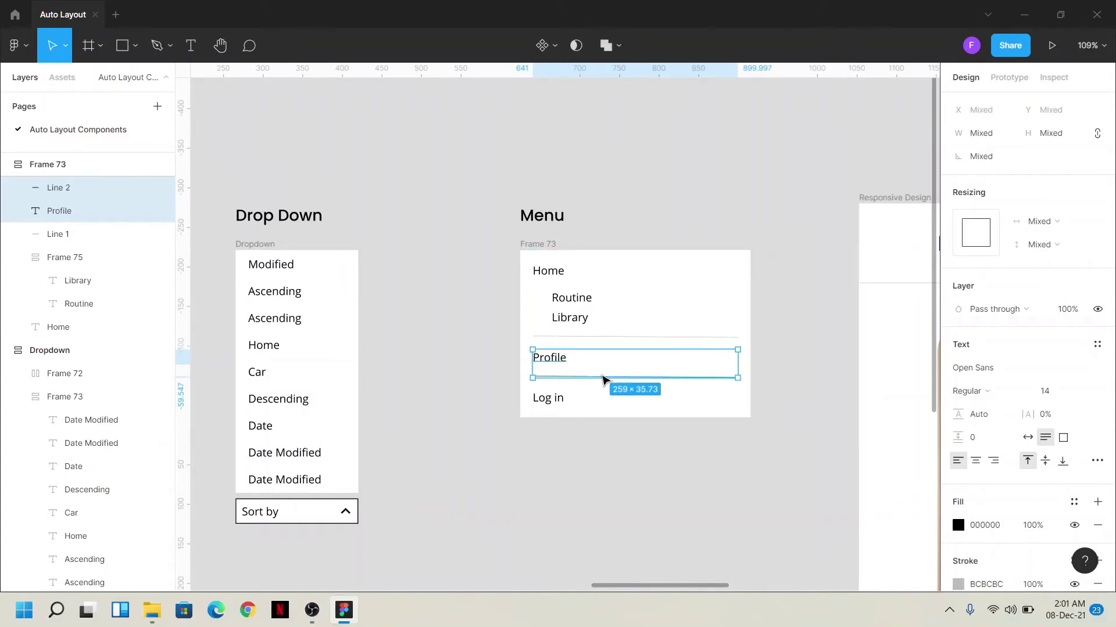
{"action": "key", "text": "ctrl+d"}
{"action": "left_click", "coordinate": [800, 362]}
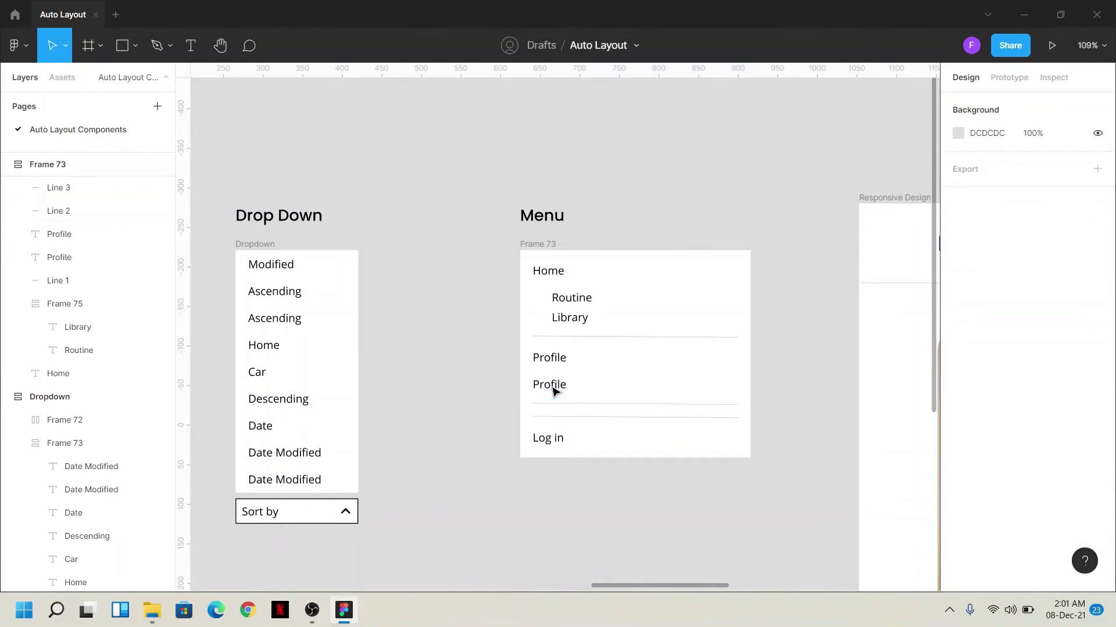
{"action": "left_click", "coordinate": [566, 407]}
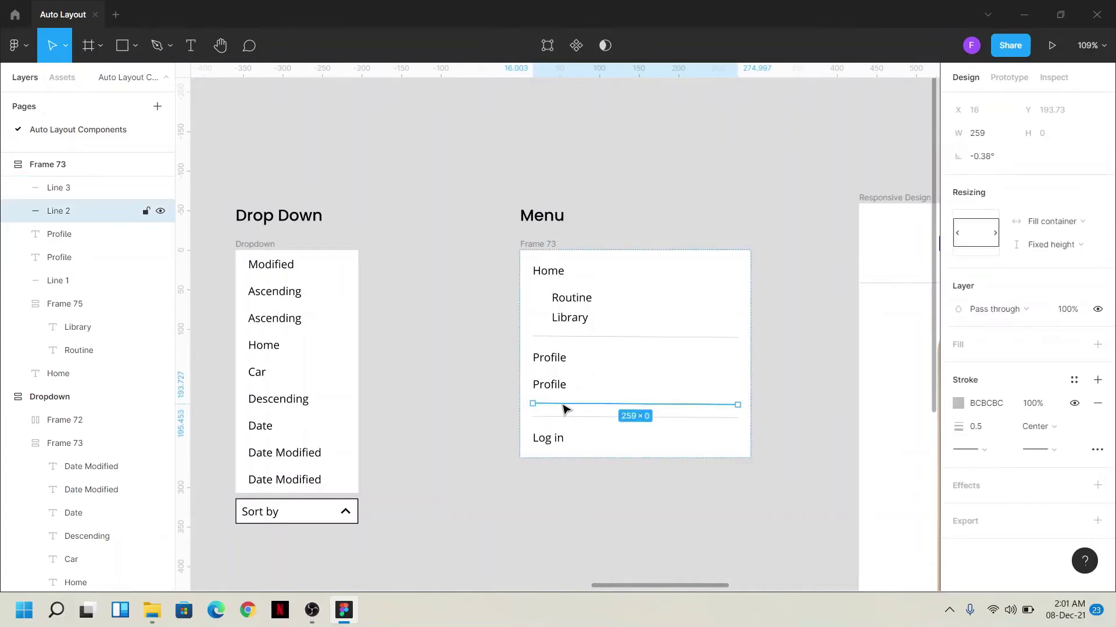
{"action": "key", "text": "Up"}
{"action": "left_click", "coordinate": [758, 368]}
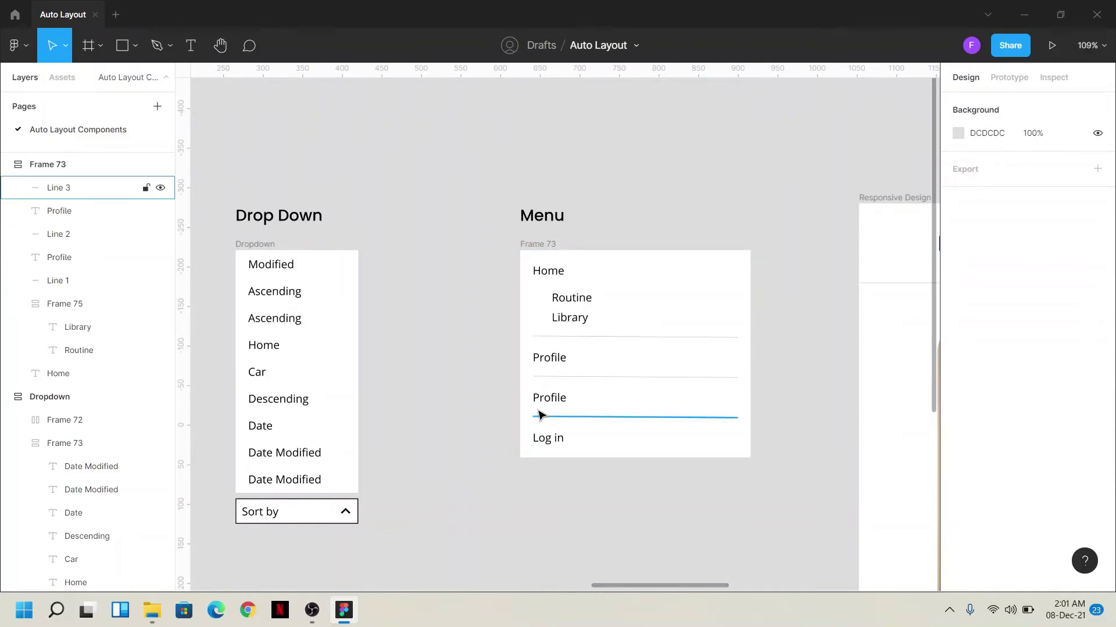
{"action": "double_click", "coordinate": [549, 396]}
{"action": "type", "text": "Me"}
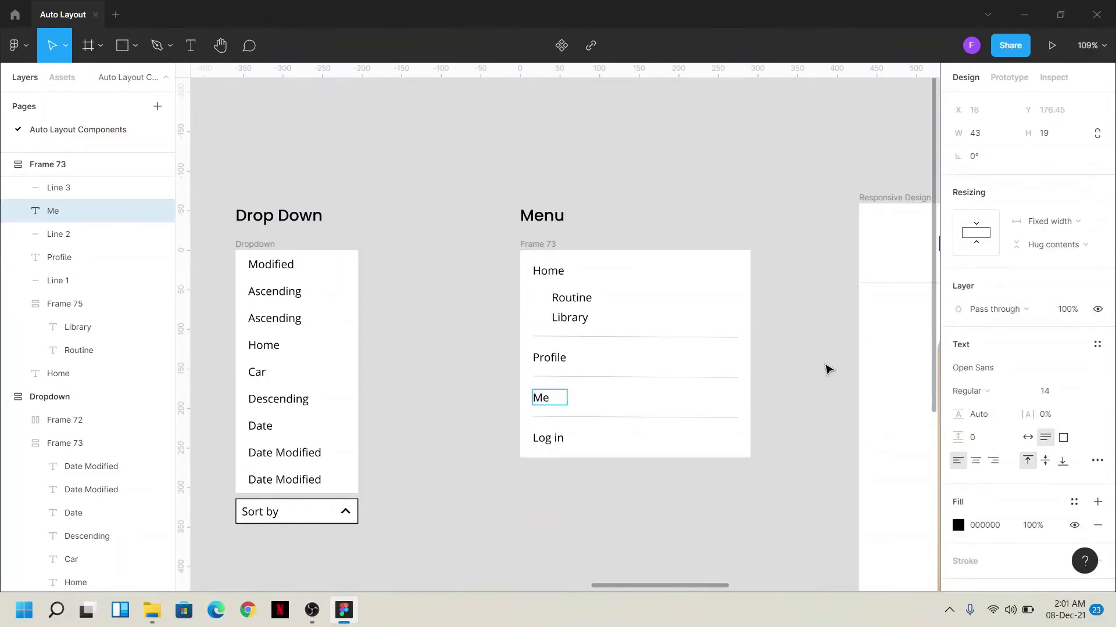
{"action": "key", "text": "Escape"}
{"action": "key", "text": "Escape"}
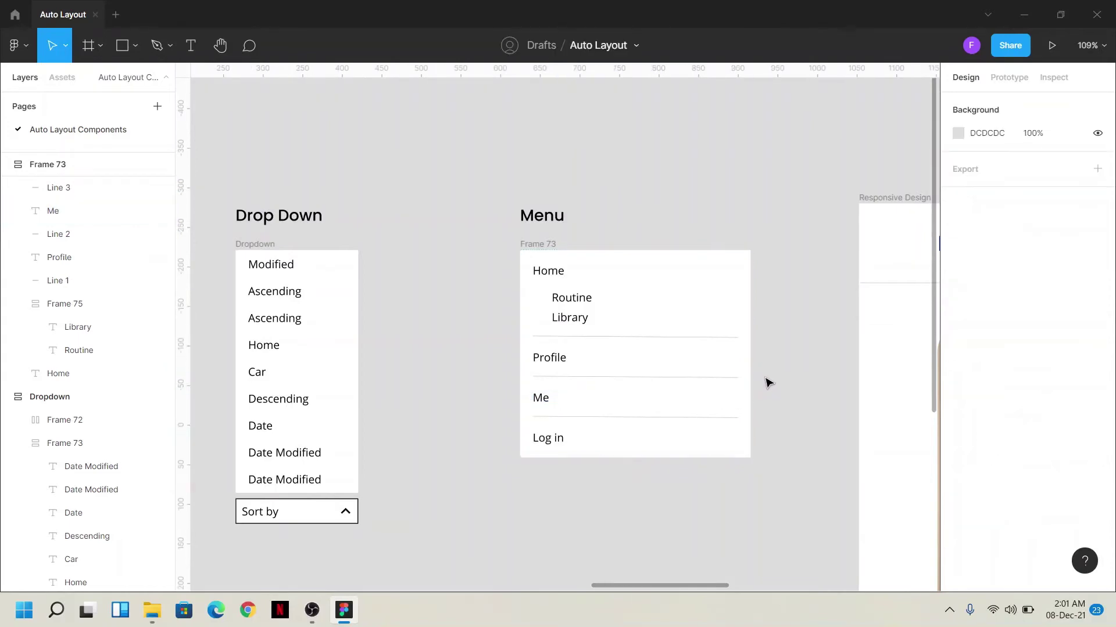
- Move the name logo to the right end of the Responsive Design header menu
{"action": "scroll", "coordinate": [346, 348], "scroll_direction": "right", "scroll_amount": 5}
{"action": "scroll", "coordinate": [455, 354], "scroll_direction": "down", "scroll_amount": 5, "text": "ctrl"}
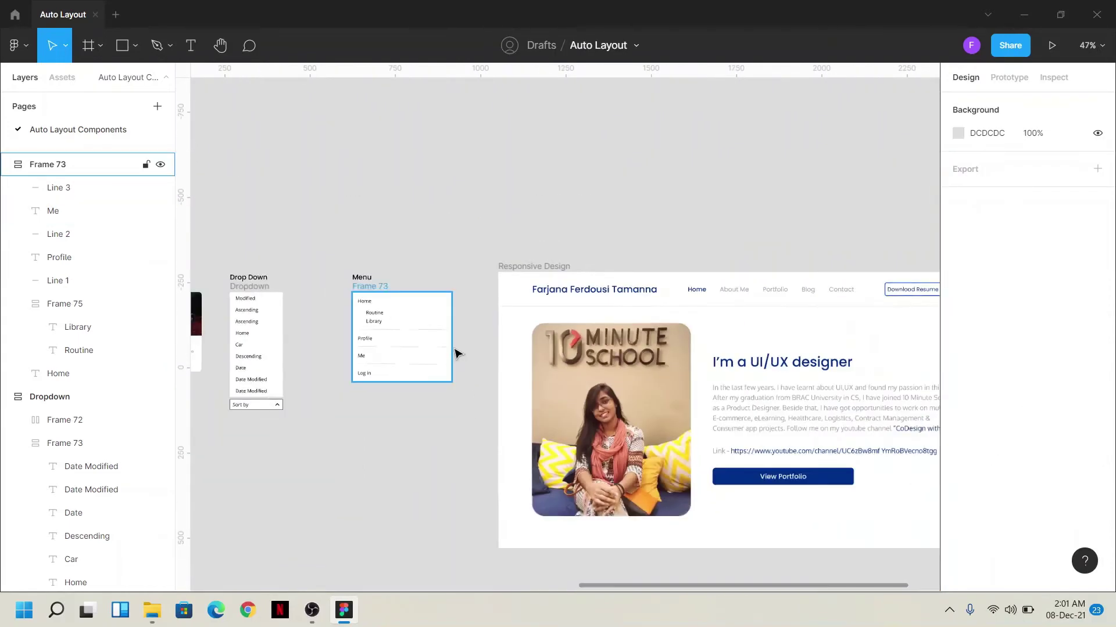
{"action": "scroll", "coordinate": [570, 391], "scroll_direction": "right", "scroll_amount": 3}
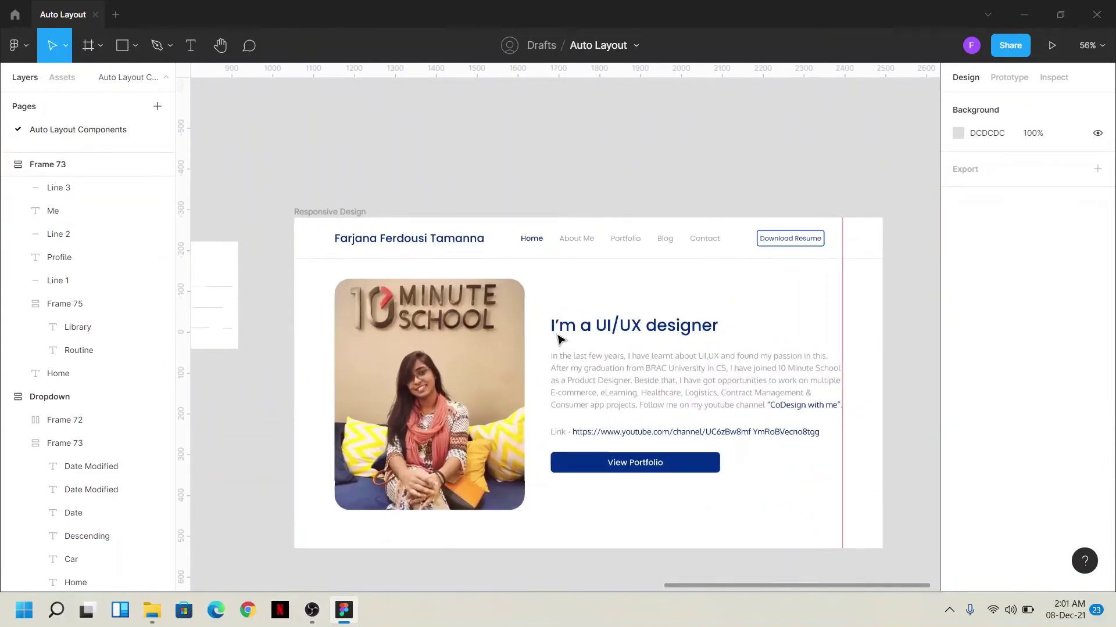
{"action": "scroll", "coordinate": [558, 341], "scroll_direction": "up", "scroll_amount": 2, "text": "ctrl"}
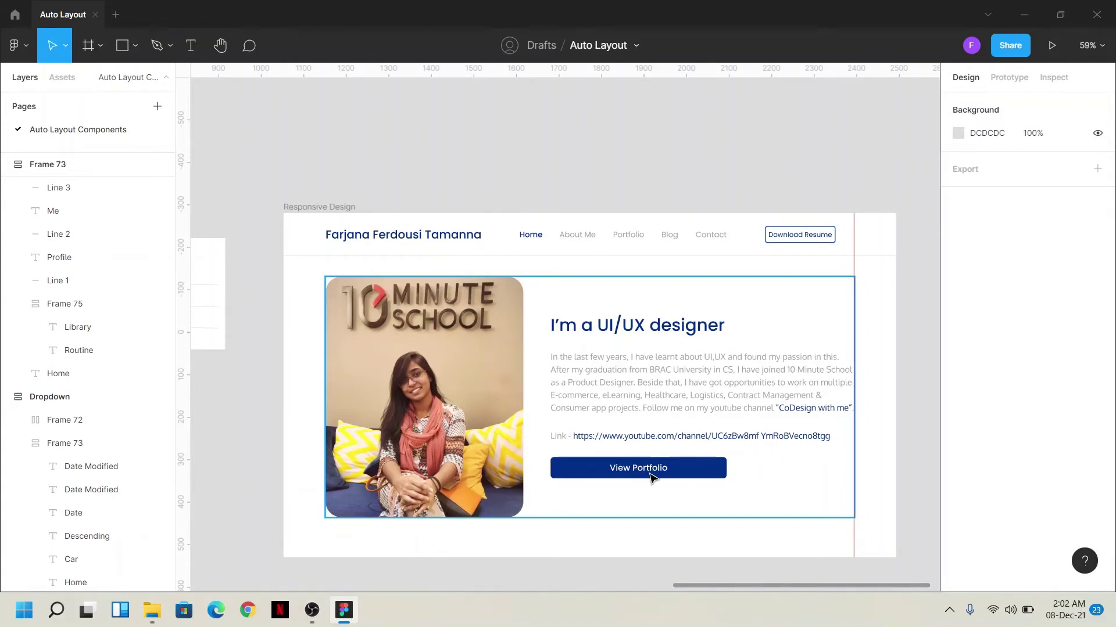
{"action": "double_click", "coordinate": [433, 241]}
{"action": "key", "text": "Right"}
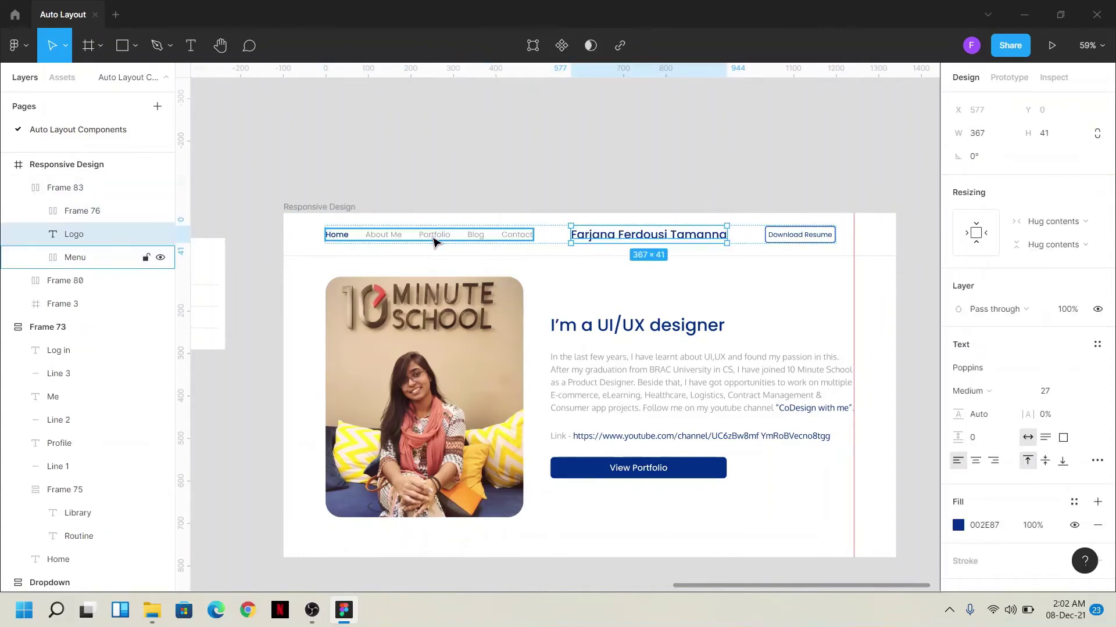
- Move the Portfolio item to the front of the header menu
{"action": "double_click", "coordinate": [434, 241]}
{"action": "key", "text": "Left"}
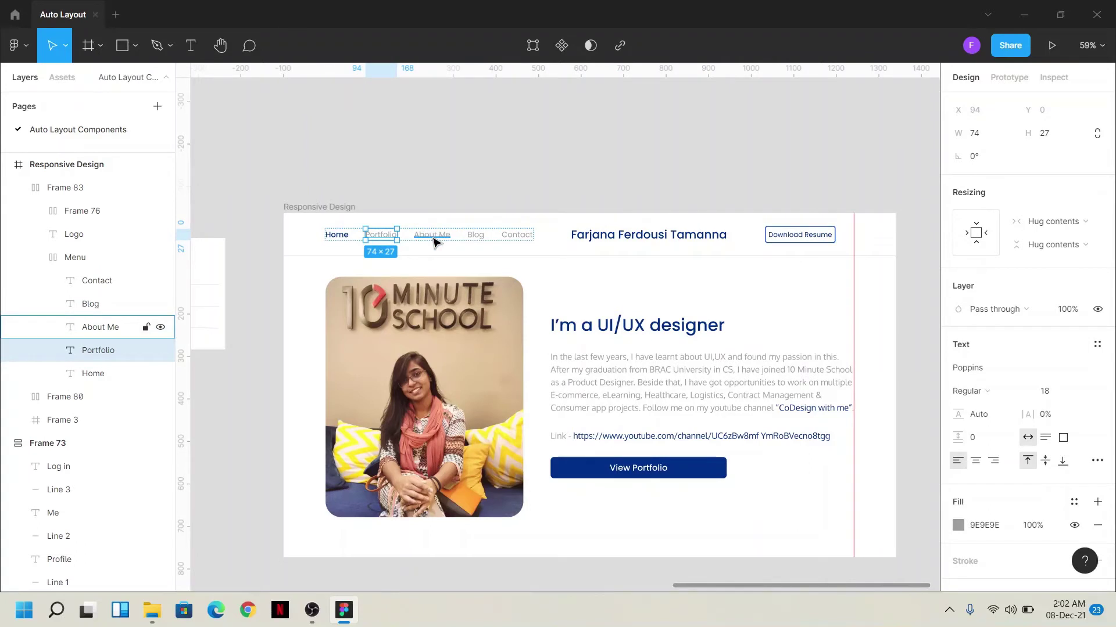
{"action": "key", "text": "Left"}
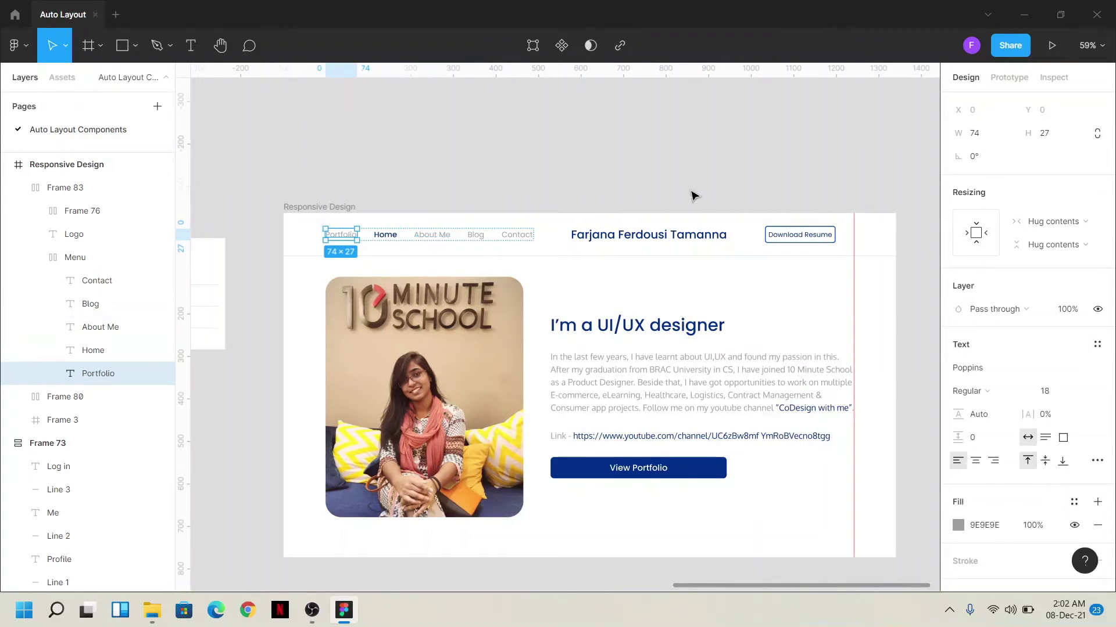
{"action": "left_click", "coordinate": [693, 195]}
- Move the Download Resume button just left of the name logo
{"action": "left_click", "coordinate": [792, 231]}
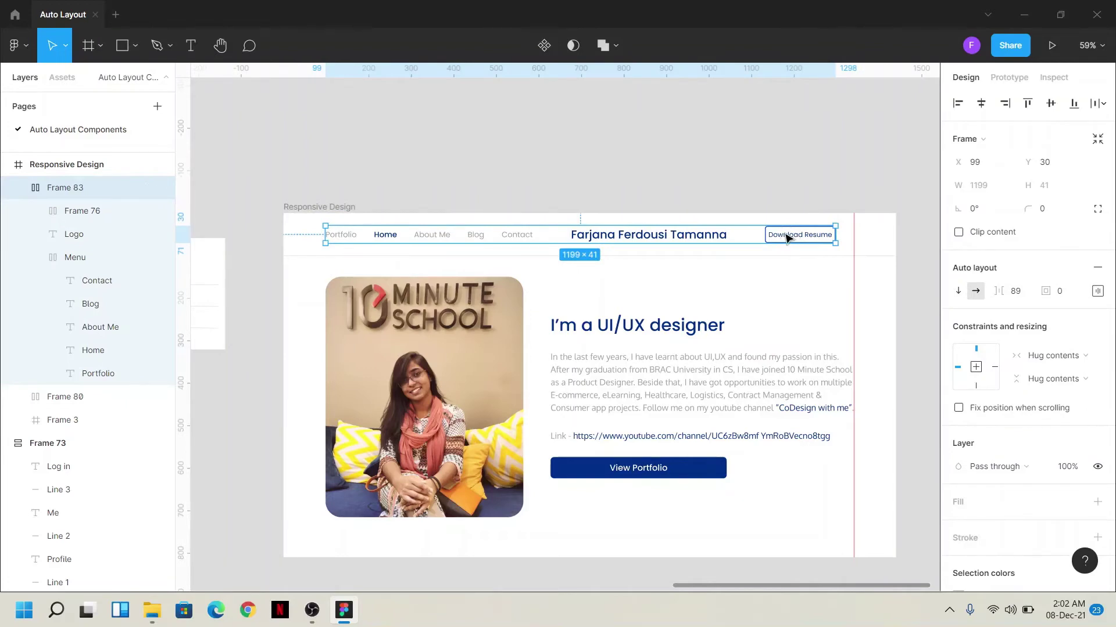
{"action": "double_click", "coordinate": [787, 237]}
{"action": "key", "text": "Left"}
{"action": "left_click", "coordinate": [772, 210]}
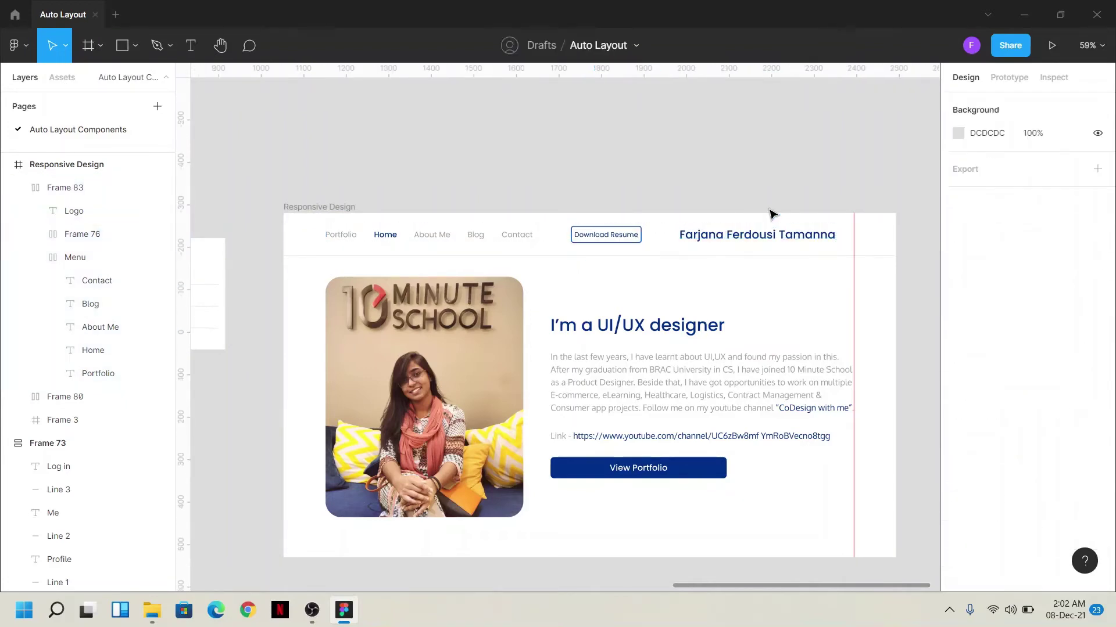
{"action": "double_click", "coordinate": [690, 340]}
- Try moving the heading below the description, revert it, and drill to the description text
{"action": "double_click", "coordinate": [691, 340]}
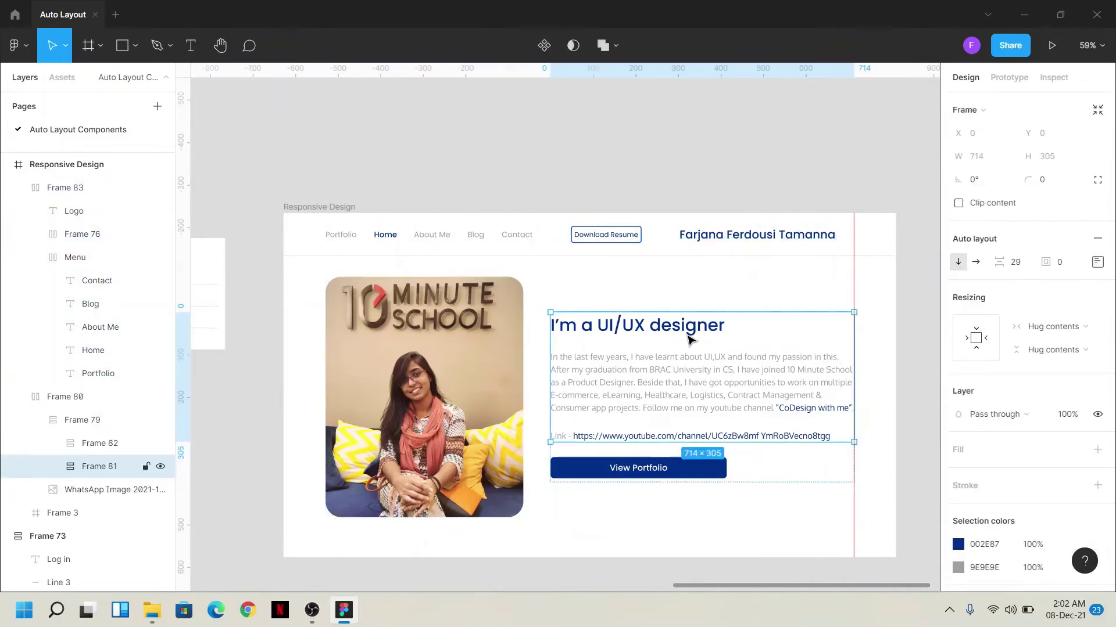
{"action": "key", "text": "Down"}
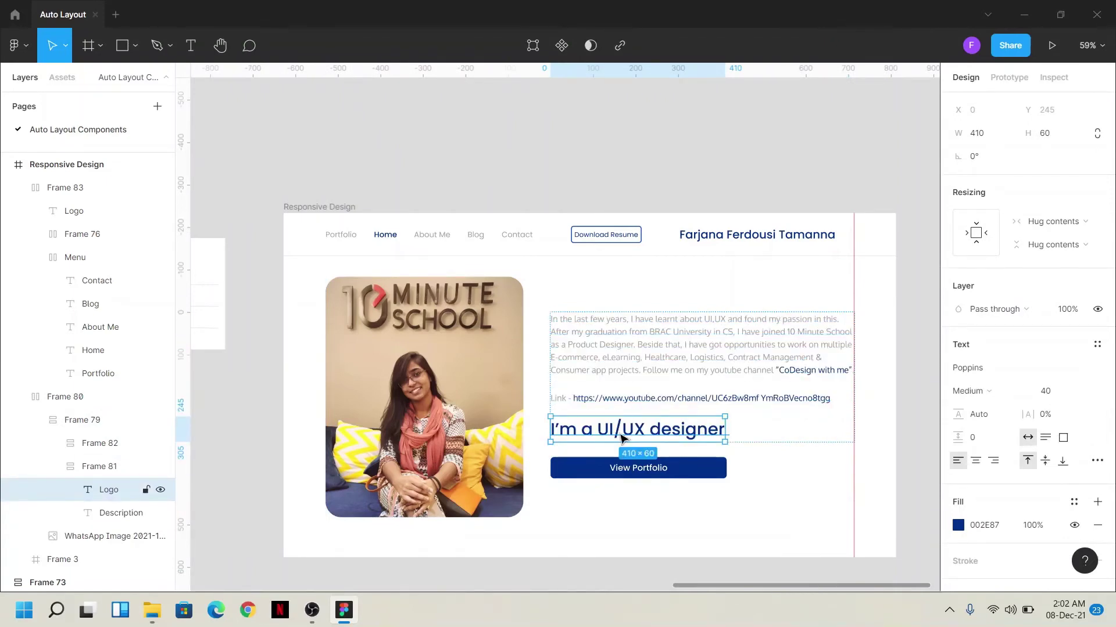
{"action": "key", "text": "Up"}
{"action": "left_click", "coordinate": [782, 180]}
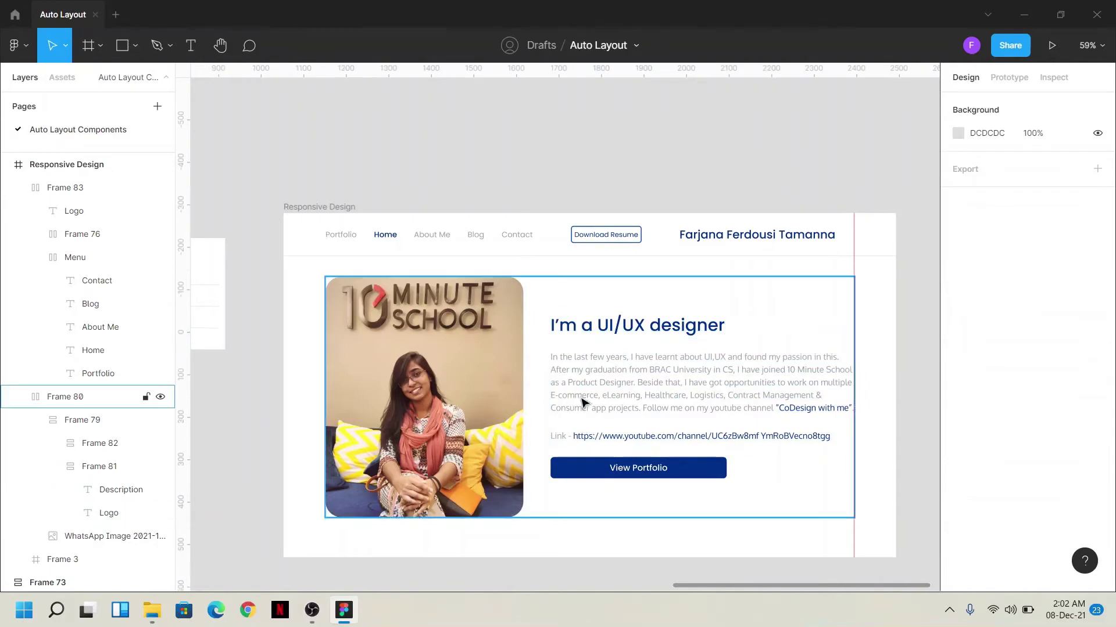
{"action": "double_click", "coordinate": [646, 410]}
{"action": "double_click", "coordinate": [646, 409]}
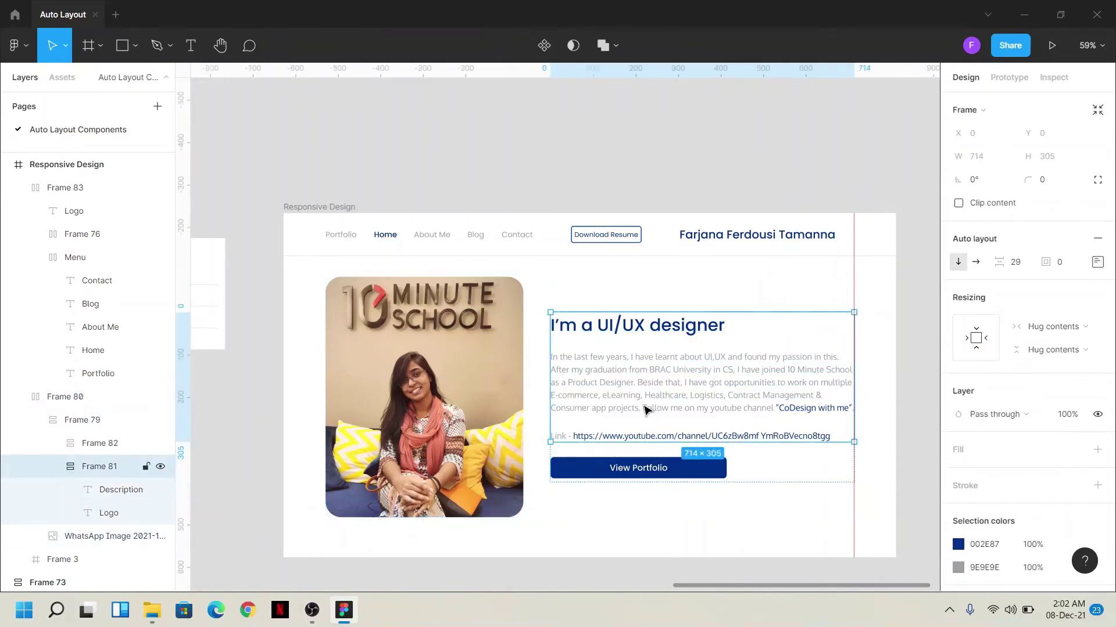
{"action": "double_click", "coordinate": [646, 410]}
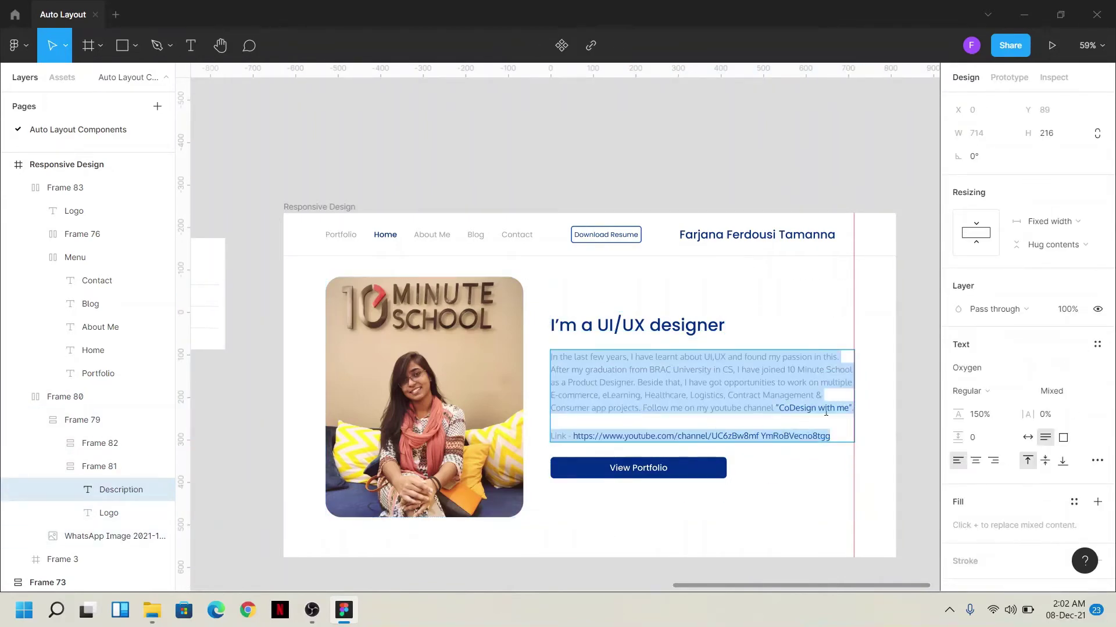
{"action": "key", "text": "Escape"}
- Wrap the description and UI/UX designer heading in auto layout, heading below
{"action": "left_click", "coordinate": [627, 329], "text": "shift"}
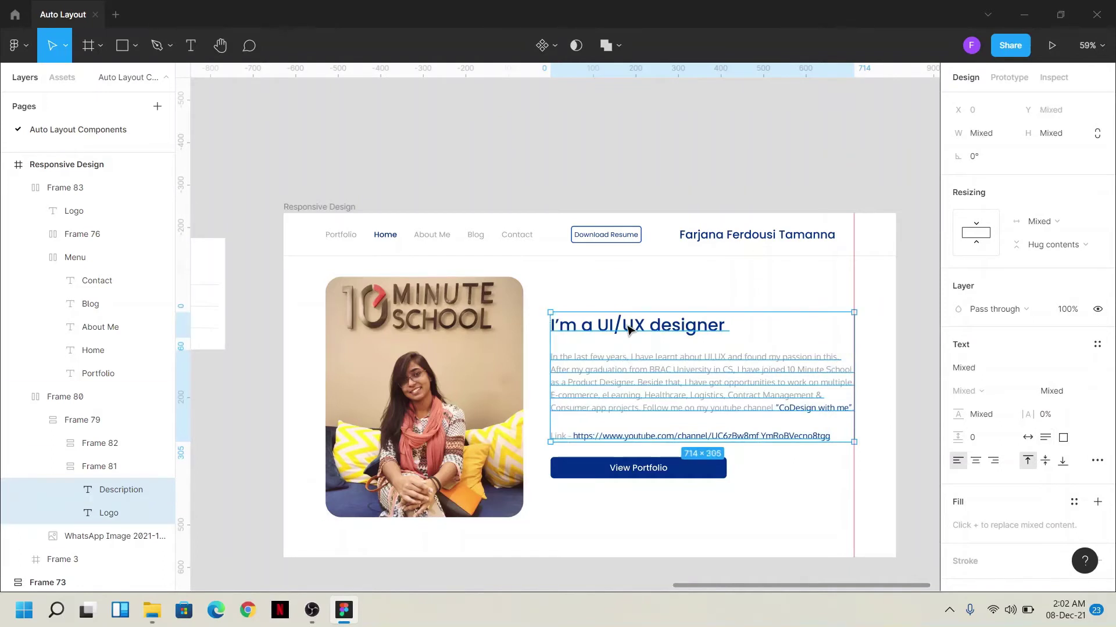
{"action": "left_click", "coordinate": [691, 331]}
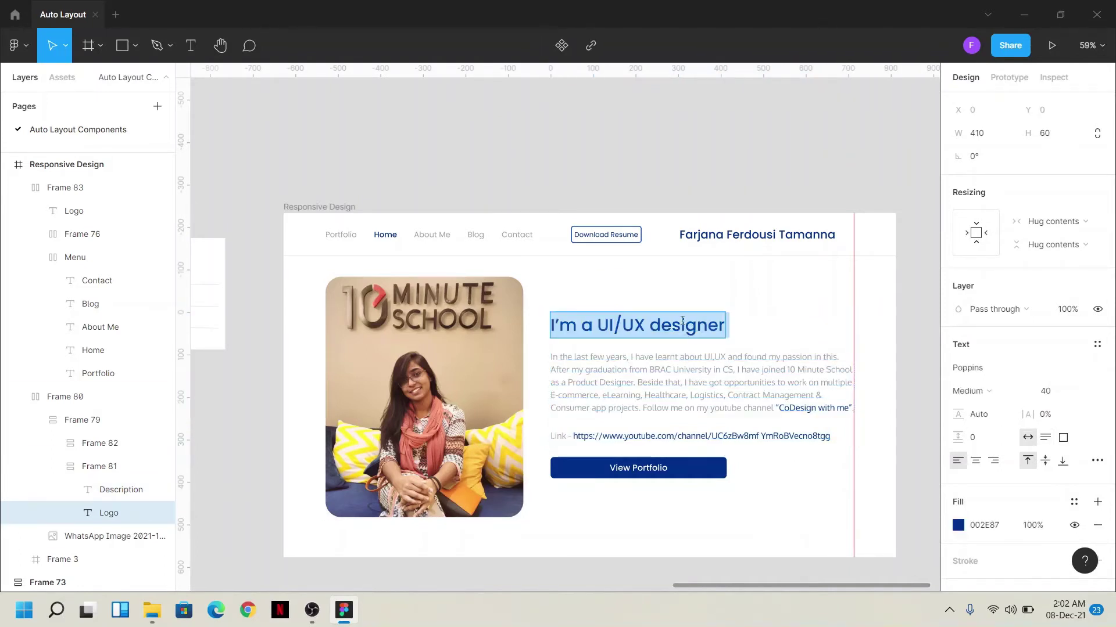
{"action": "left_click", "coordinate": [783, 378], "text": "shift"}
{"action": "key", "text": "shift+a"}
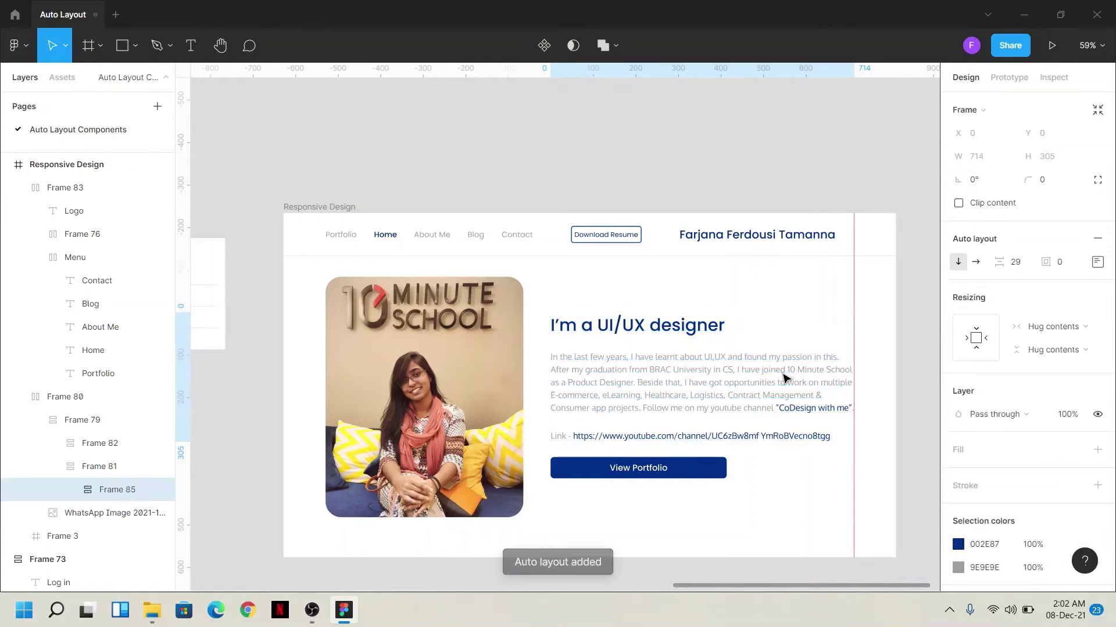
{"action": "left_click", "coordinate": [686, 335]}
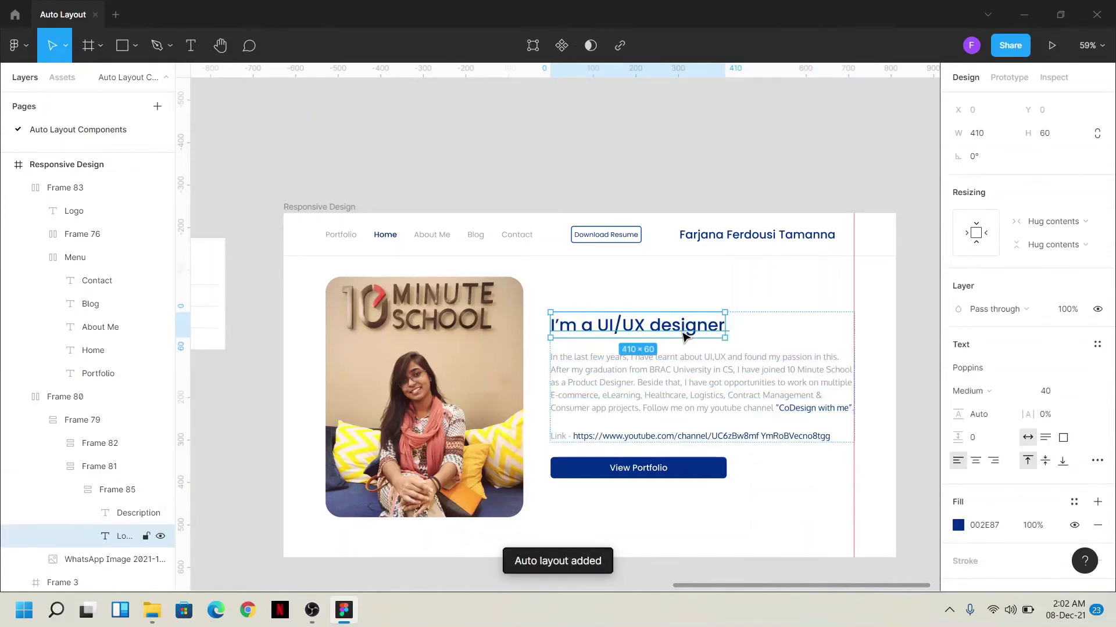
{"action": "key", "text": "Down"}
{"action": "left_click", "coordinate": [706, 185]}
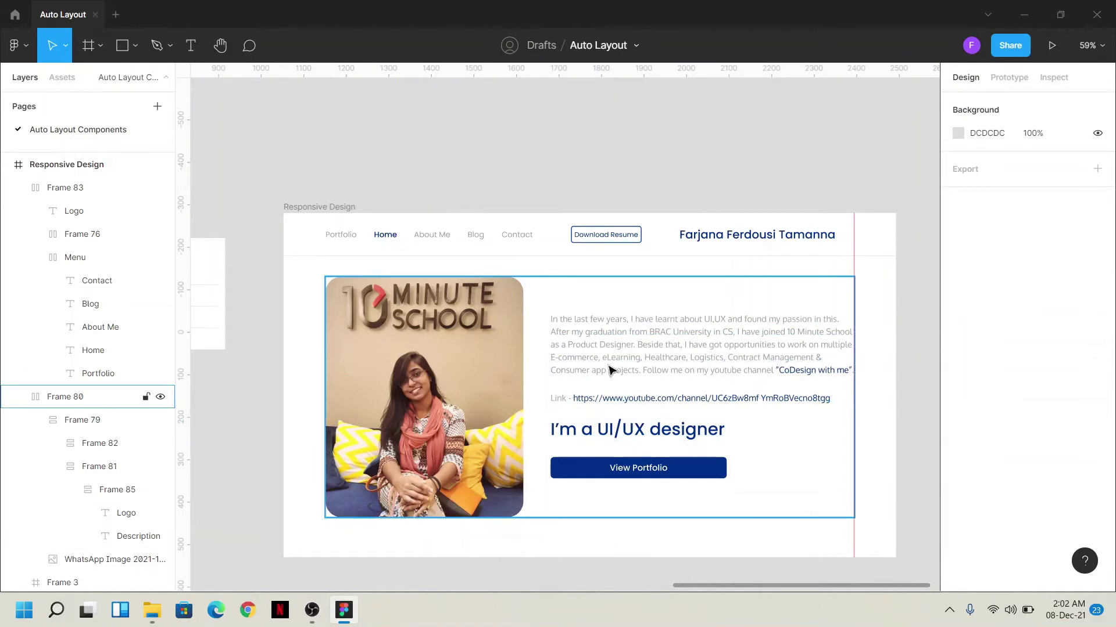
- Move the photo to the right end of the hero content row
{"action": "left_click", "coordinate": [661, 473]}
{"action": "left_click", "coordinate": [611, 181]}
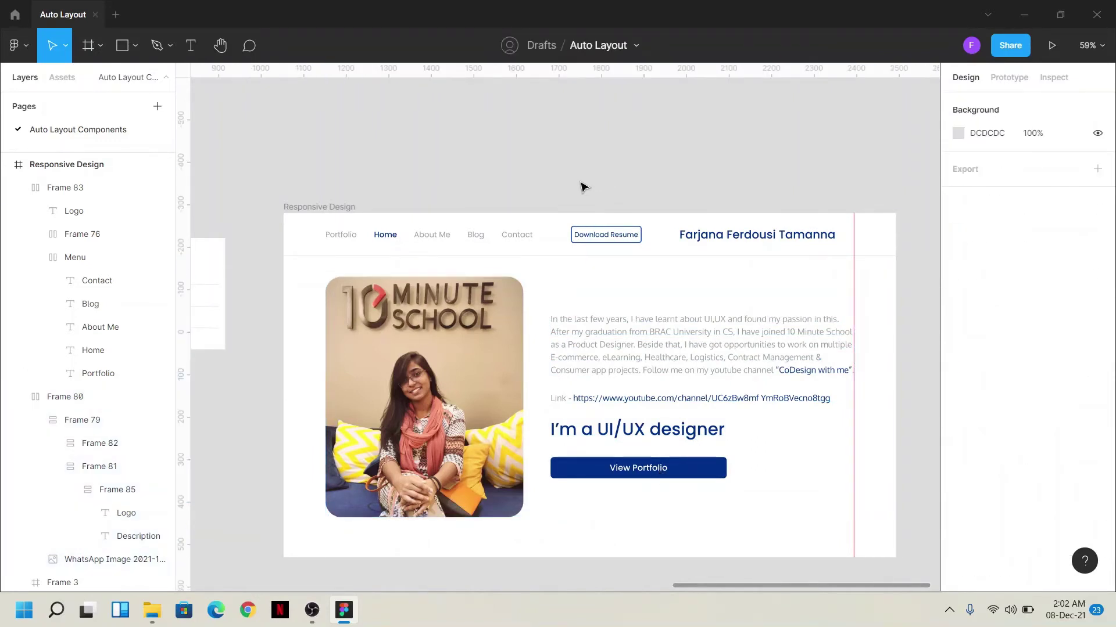
{"action": "left_click", "coordinate": [481, 384]}
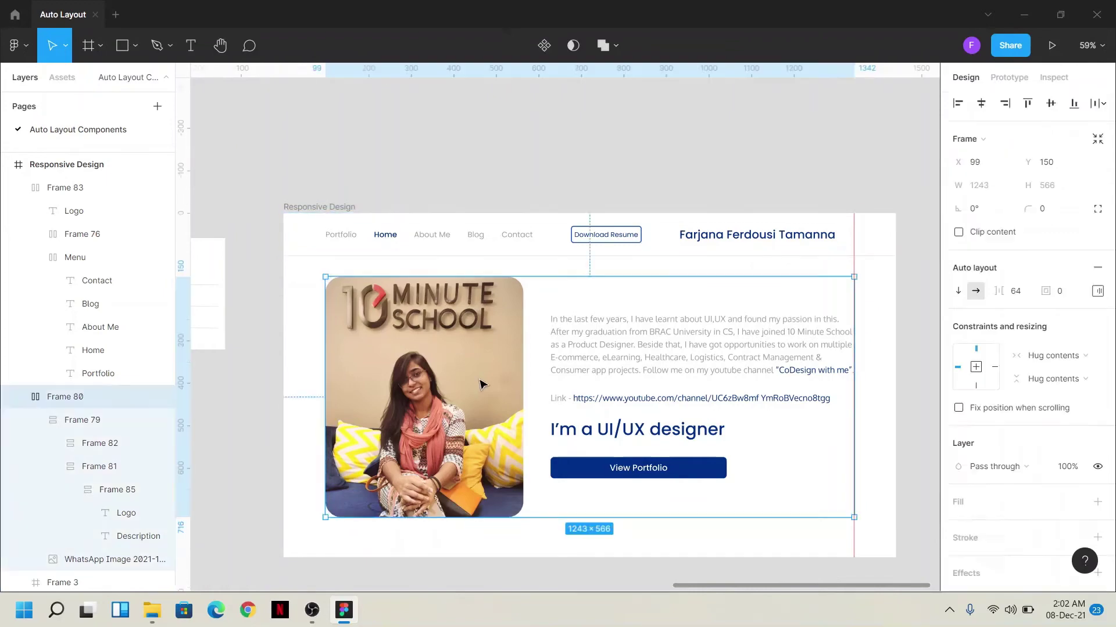
{"action": "key", "text": "Right"}
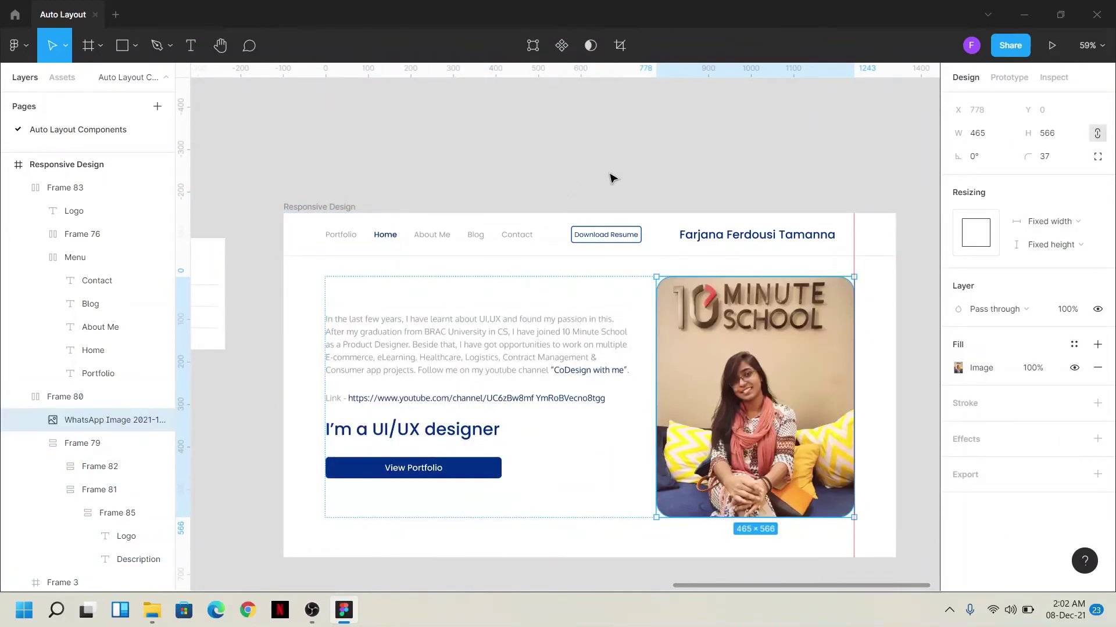
{"action": "left_click", "coordinate": [617, 174]}
- Pan to empty canvas below the Buttons, List and Profiles sample frames
{"action": "scroll", "coordinate": [586, 167], "scroll_direction": "down", "scroll_amount": 3}
{"action": "scroll", "coordinate": [586, 167], "scroll_direction": "down", "scroll_amount": 2}
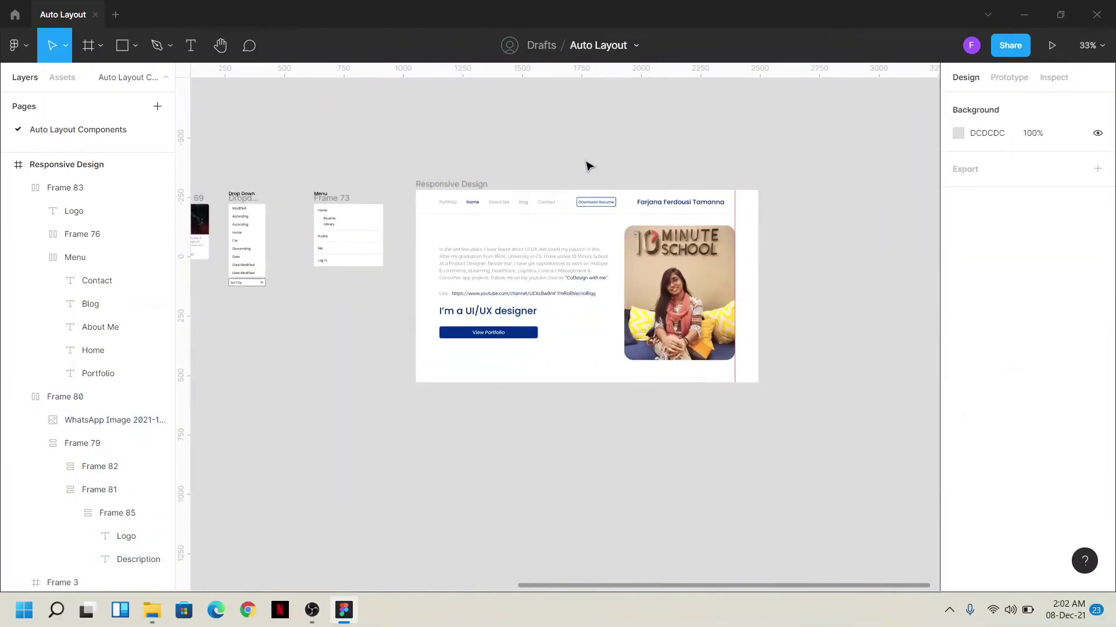
{"action": "left_click_drag", "start_coordinate": [494, 165], "coordinate": [673, 190]}
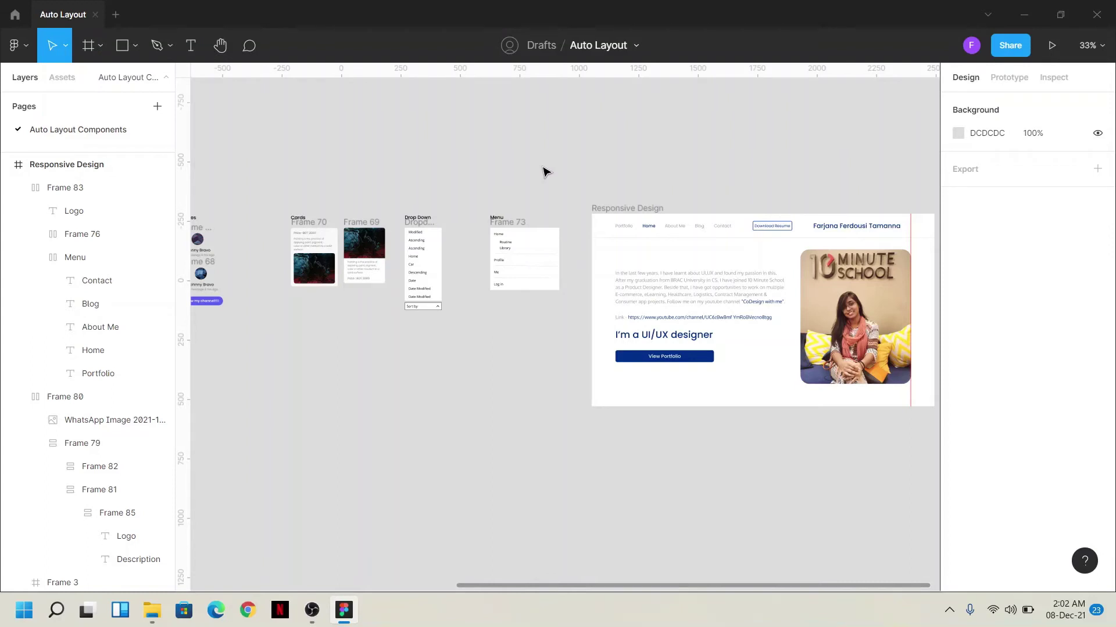
{"action": "scroll", "coordinate": [605, 197], "scroll_direction": "left", "scroll_amount": 3}
{"action": "scroll", "coordinate": [468, 197], "scroll_direction": "left", "scroll_amount": 2}
{"action": "scroll", "coordinate": [571, 257], "scroll_direction": "left", "scroll_amount": 3}
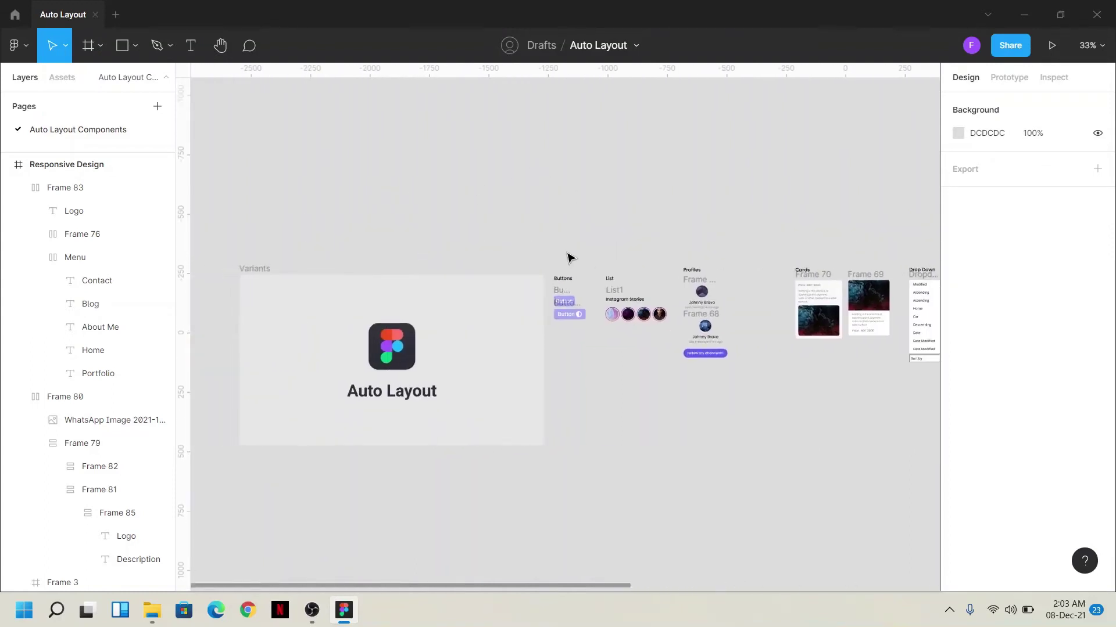
{"action": "scroll", "coordinate": [627, 392], "scroll_direction": "up", "scroll_amount": 5}
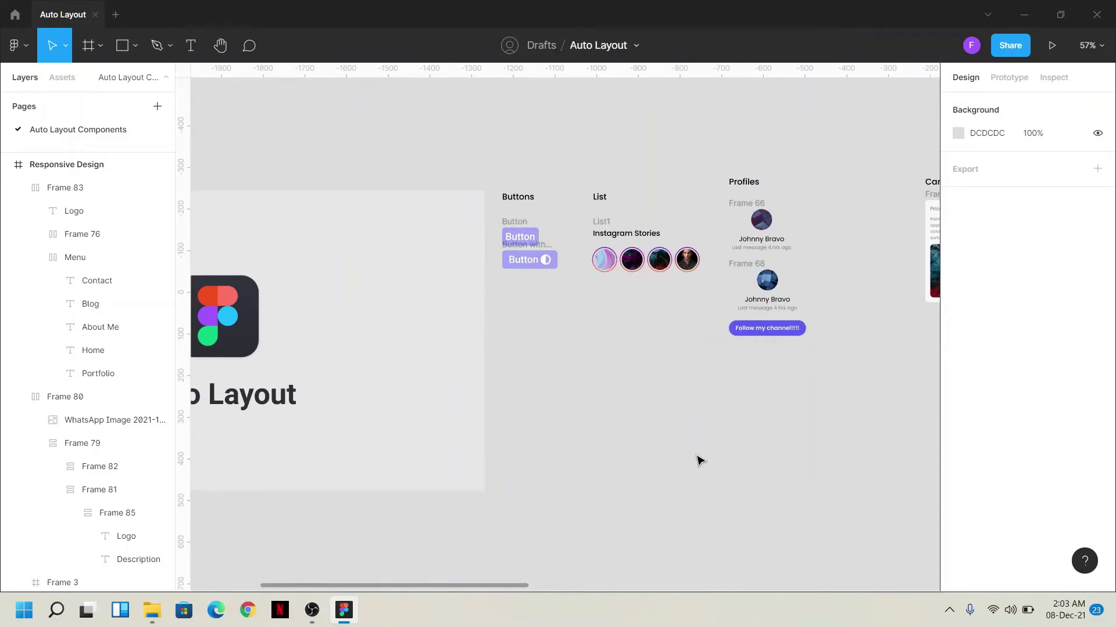
{"action": "scroll", "coordinate": [523, 346], "scroll_direction": "down", "scroll_amount": 2}
{"action": "scroll", "coordinate": [523, 346], "scroll_direction": "right", "scroll_amount": 3}
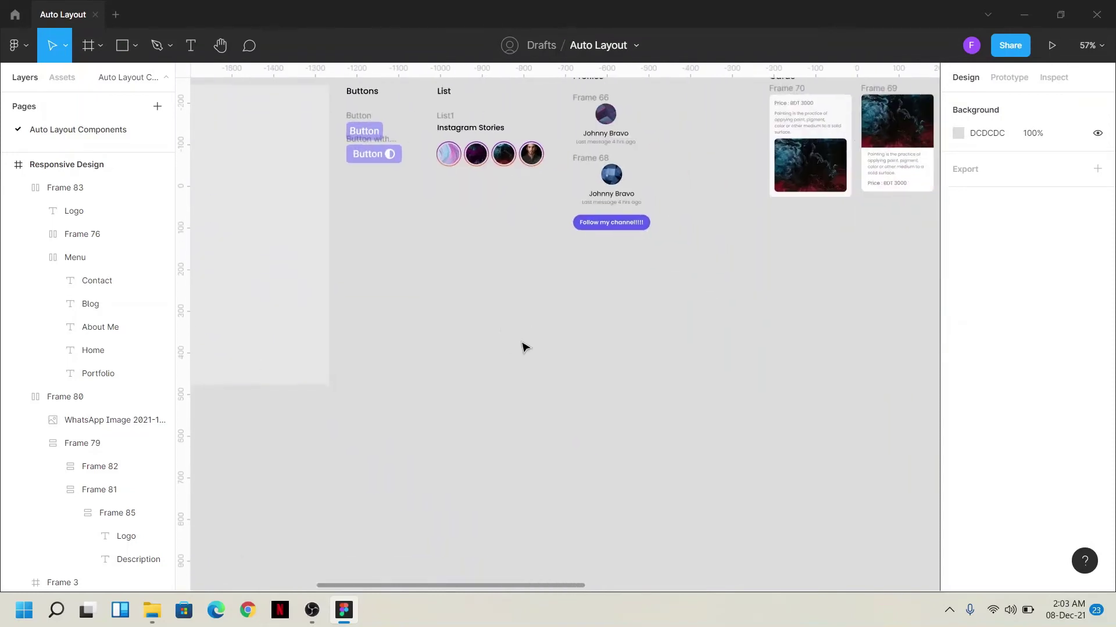
- Add a standalone text layer reading 'Button' on the empty canvas
{"action": "left_click", "coordinate": [190, 50]}
{"action": "left_click", "coordinate": [448, 339]}
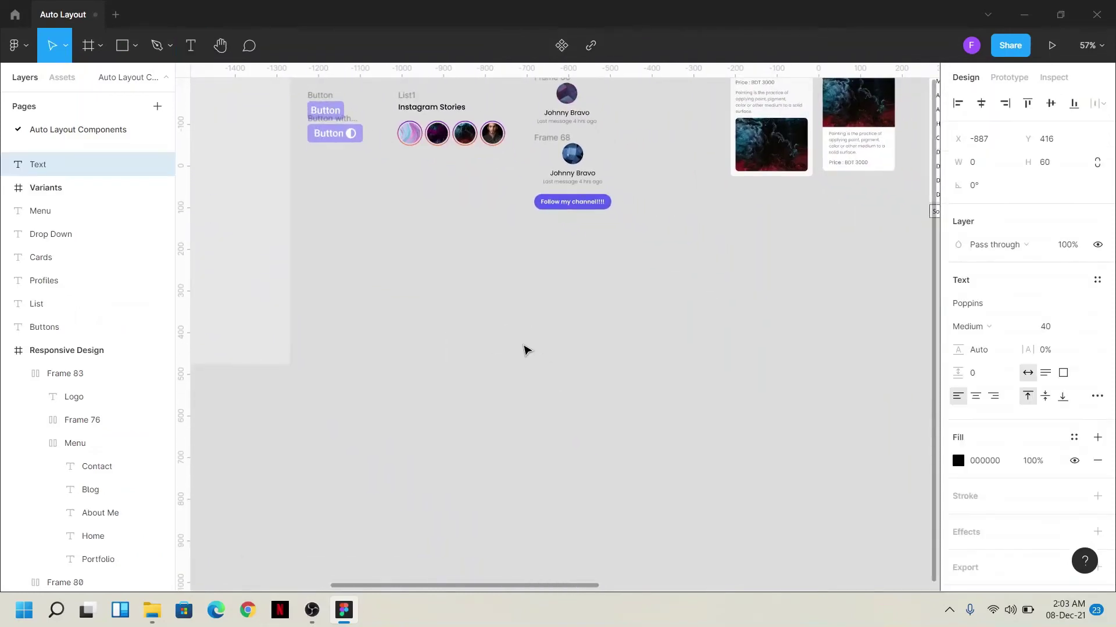
{"action": "type", "text": "Butt"}
{"action": "type", "text": "on"}
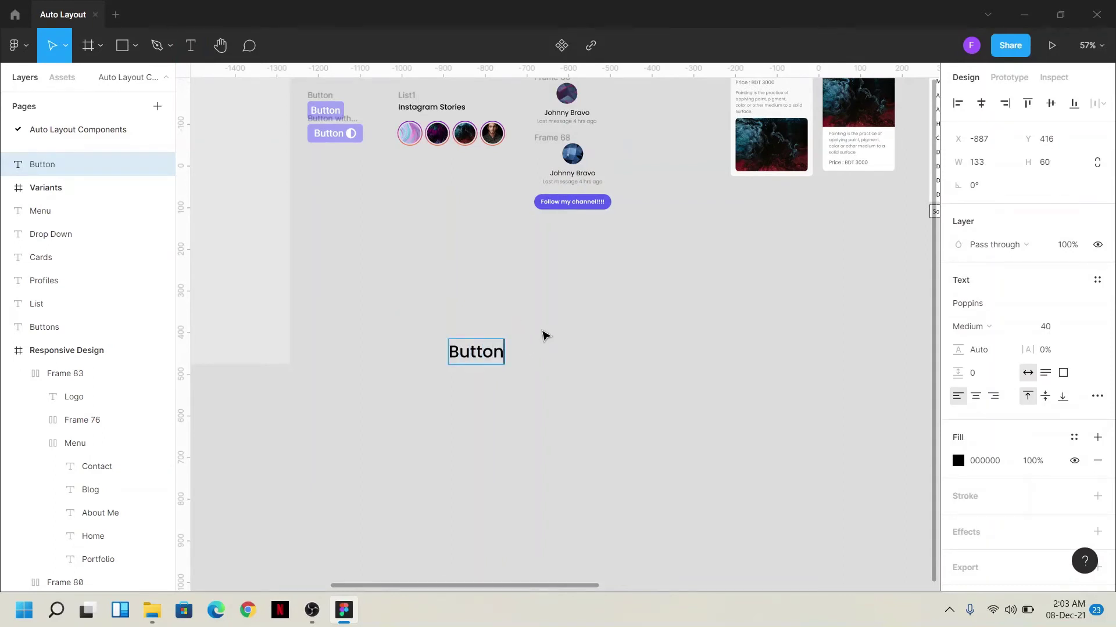
{"action": "key", "text": "Escape"}
{"action": "scroll", "coordinate": [469, 394], "scroll_direction": "up", "scroll_amount": 2}
{"action": "scroll", "coordinate": [476, 406], "scroll_direction": "up", "scroll_amount": 2}
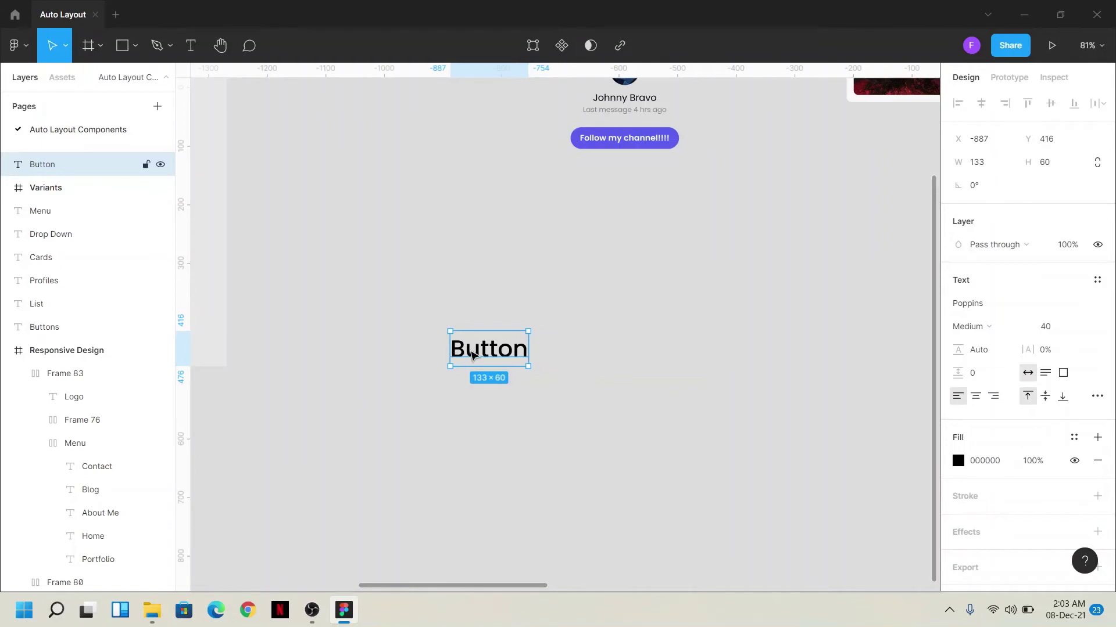
- Wrap the 'Button' text in auto layout with a white fill and corner radius 8
{"action": "right_click", "coordinate": [474, 355]}
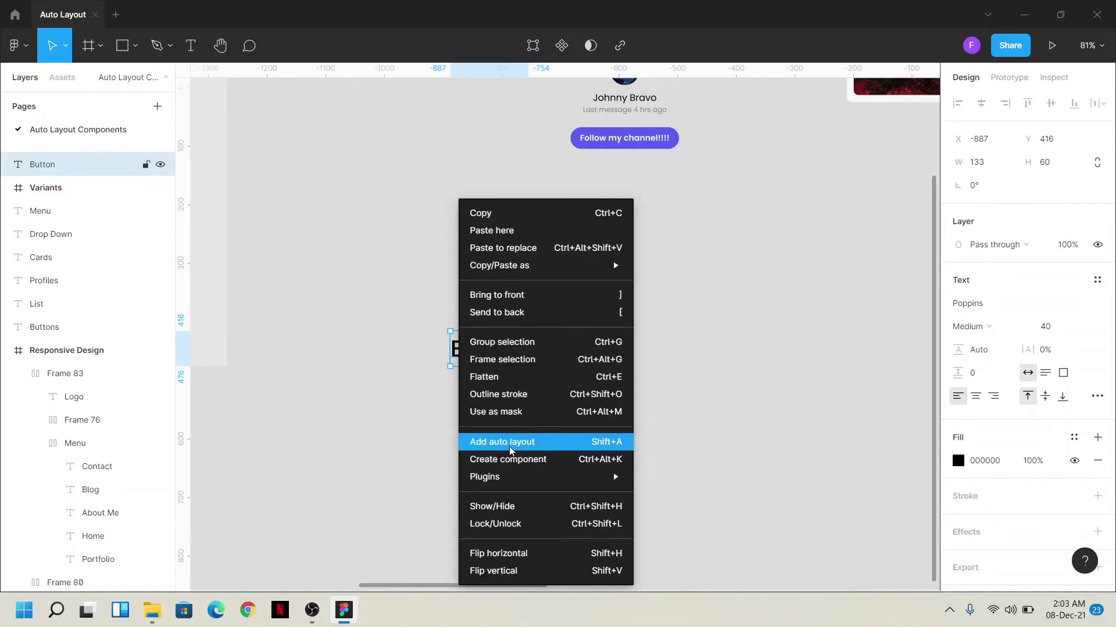
{"action": "left_click", "coordinate": [510, 450]}
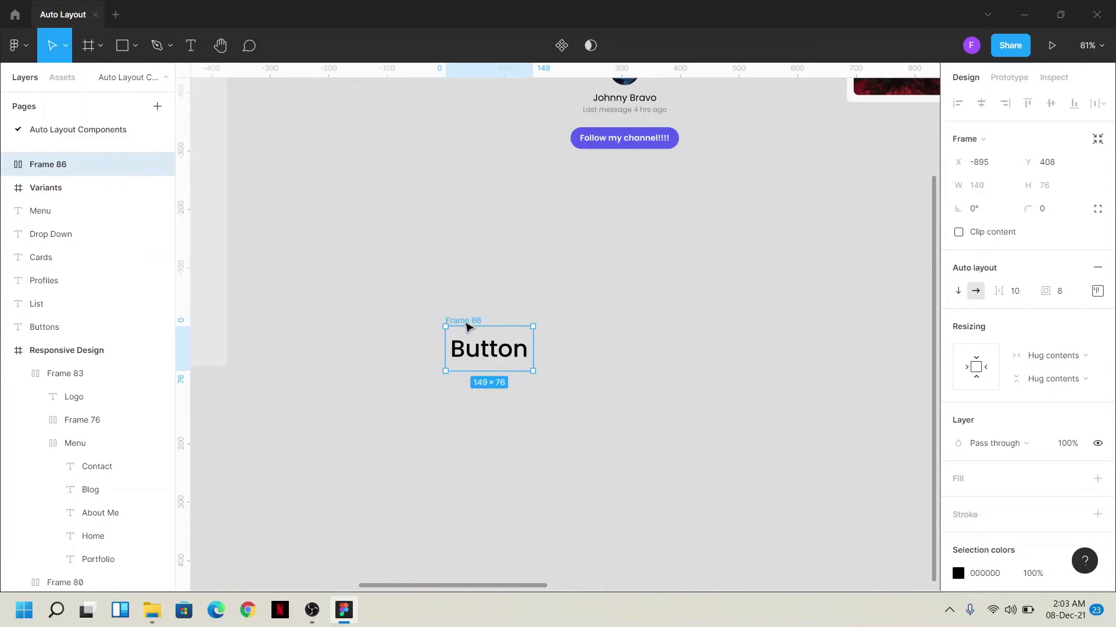
{"action": "scroll", "coordinate": [1056, 400], "scroll_direction": "down", "scroll_amount": 3}
{"action": "scroll", "coordinate": [1057, 411], "scroll_direction": "down", "scroll_amount": 2}
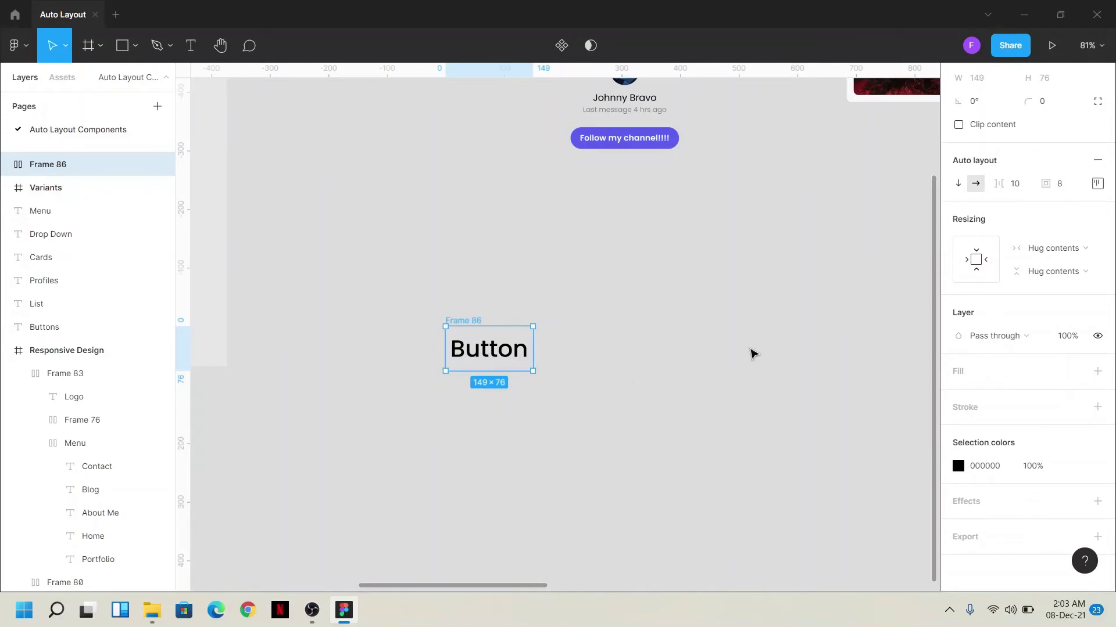
{"action": "mouse_move", "coordinate": [1024, 371]}
{"action": "left_click", "coordinate": [1097, 372]}
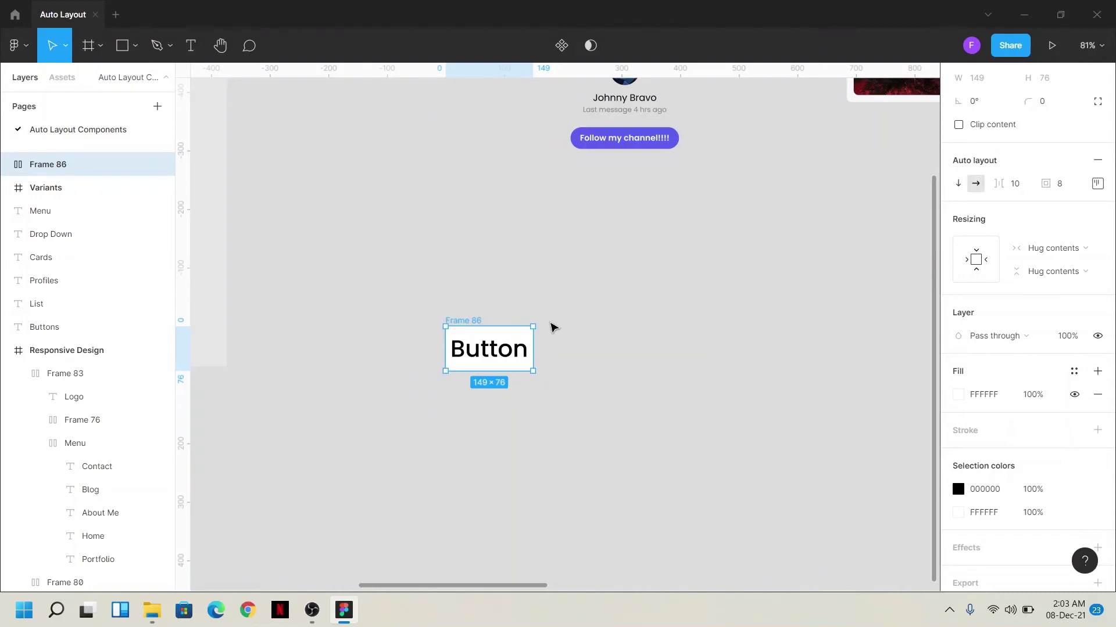
{"action": "left_click", "coordinate": [1051, 108]}
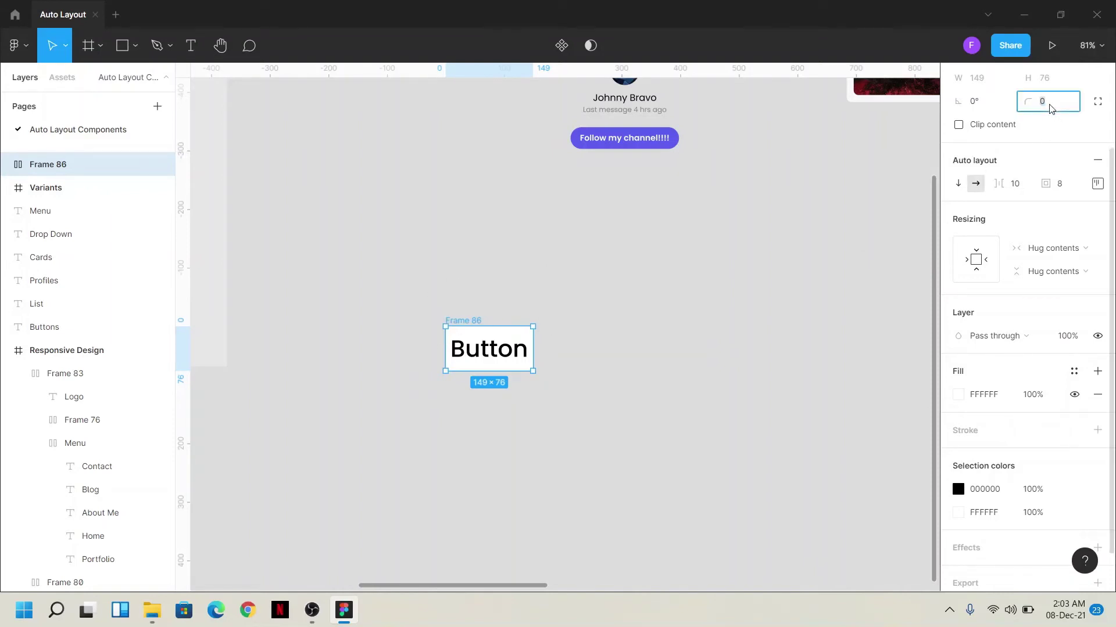
{"action": "type", "text": "8"}
{"action": "key", "text": "Return"}
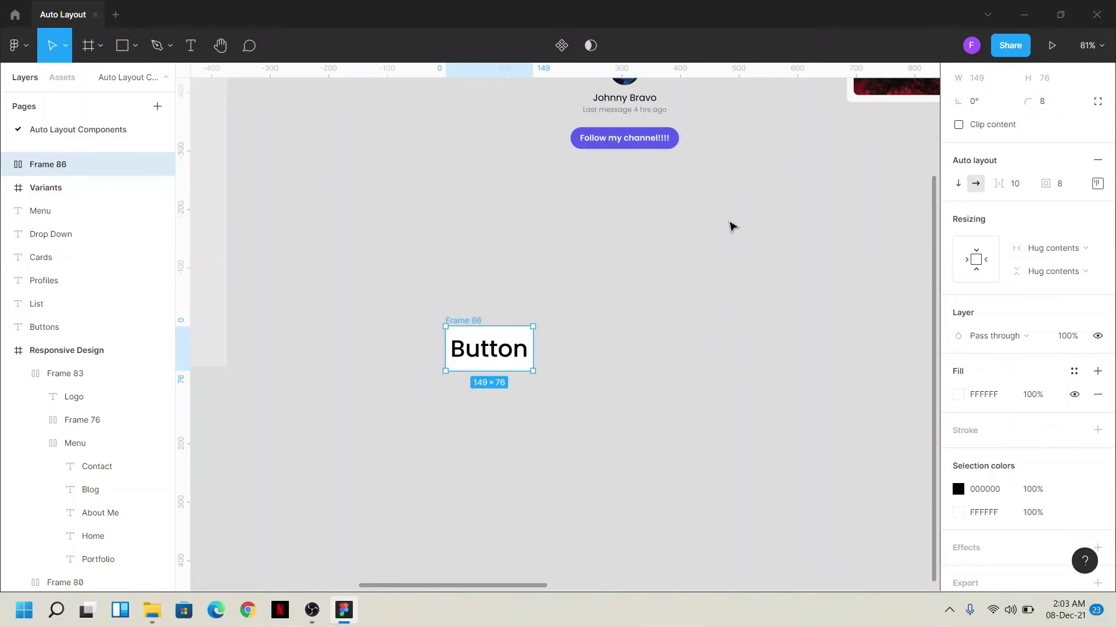
{"action": "scroll", "coordinate": [745, 364], "scroll_direction": "up", "scroll_amount": 1}
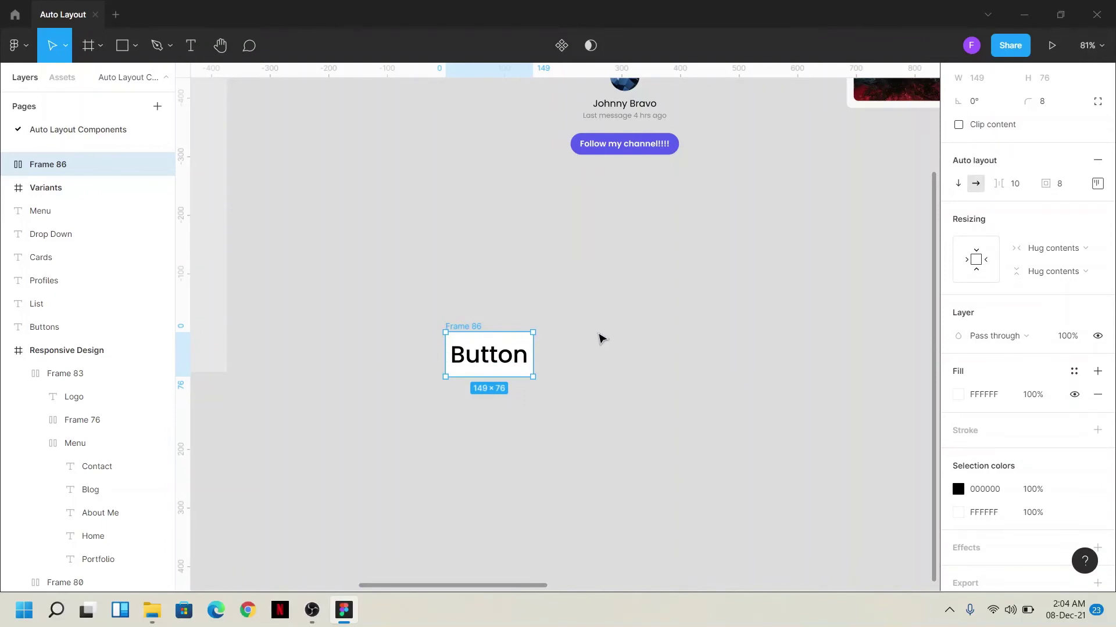
- Undo earlier padding changes and give the Button frame padding of 50
{"action": "left_click", "coordinate": [1098, 184]}
{"action": "type", "text": "16"}
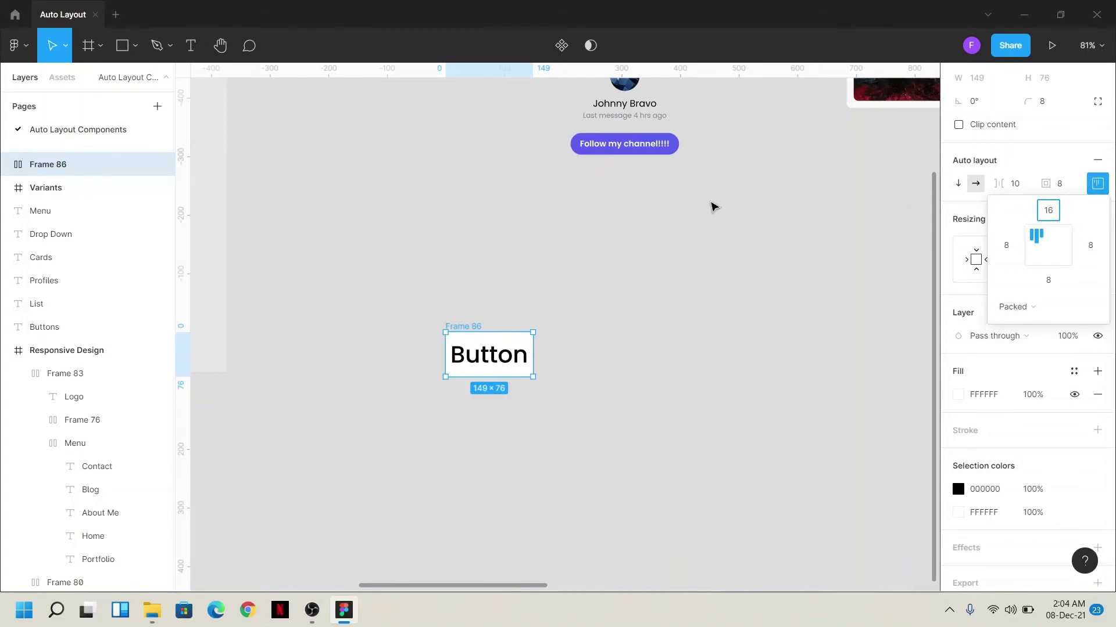
{"action": "left_click", "coordinate": [712, 207]}
{"action": "key", "text": "ctrl+z"}
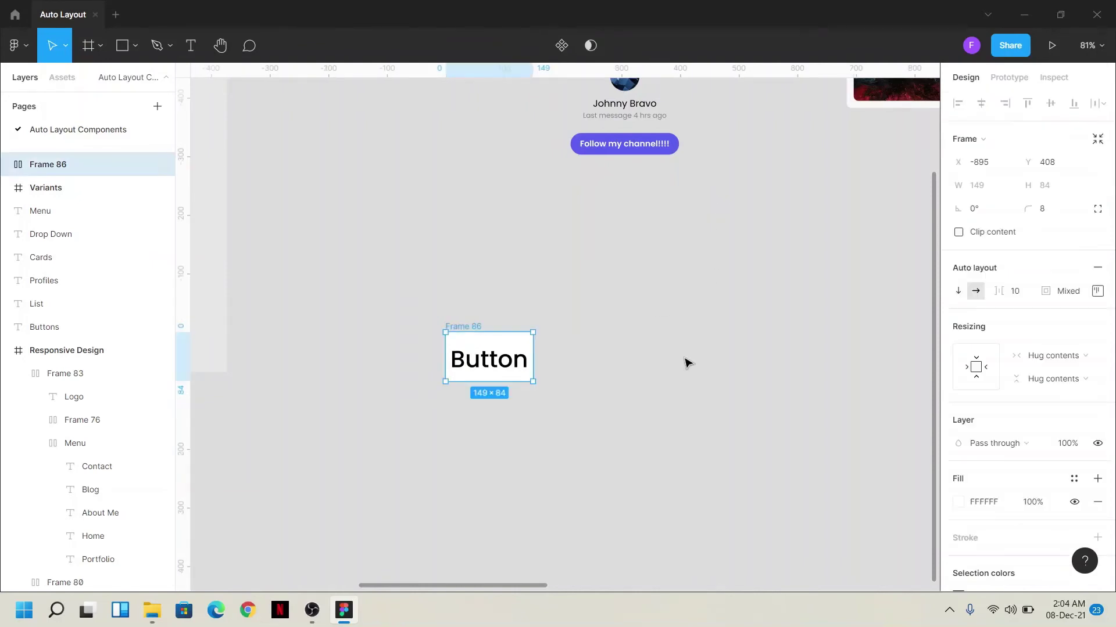
{"action": "key", "text": "ctrl+z"}
{"action": "key", "text": "Escape"}
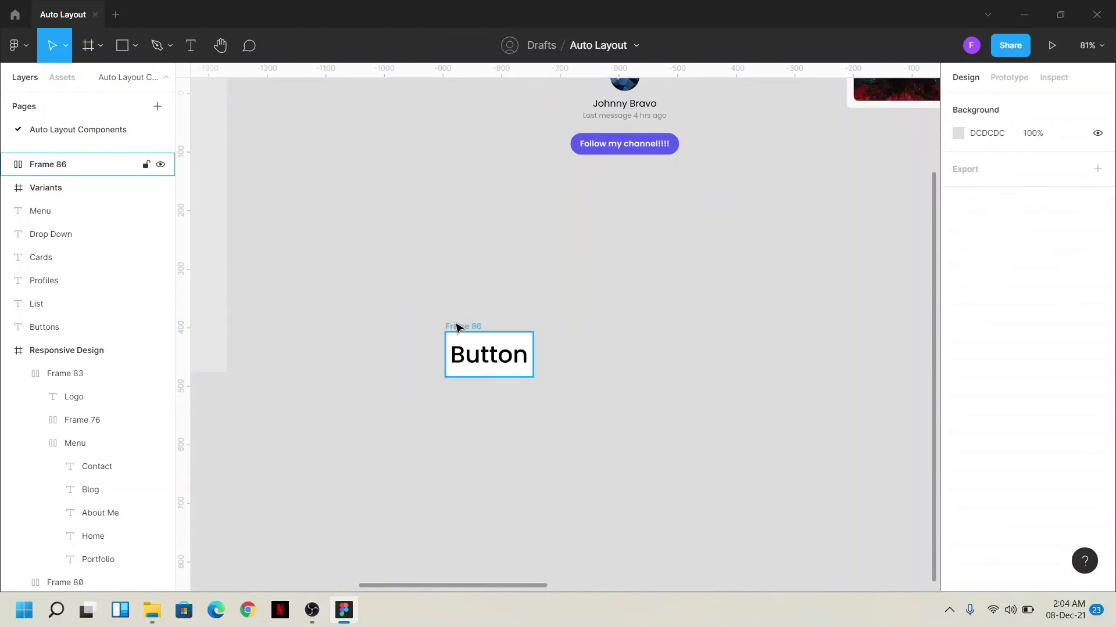
{"action": "left_click", "coordinate": [456, 325]}
{"action": "left_click", "coordinate": [1072, 299]}
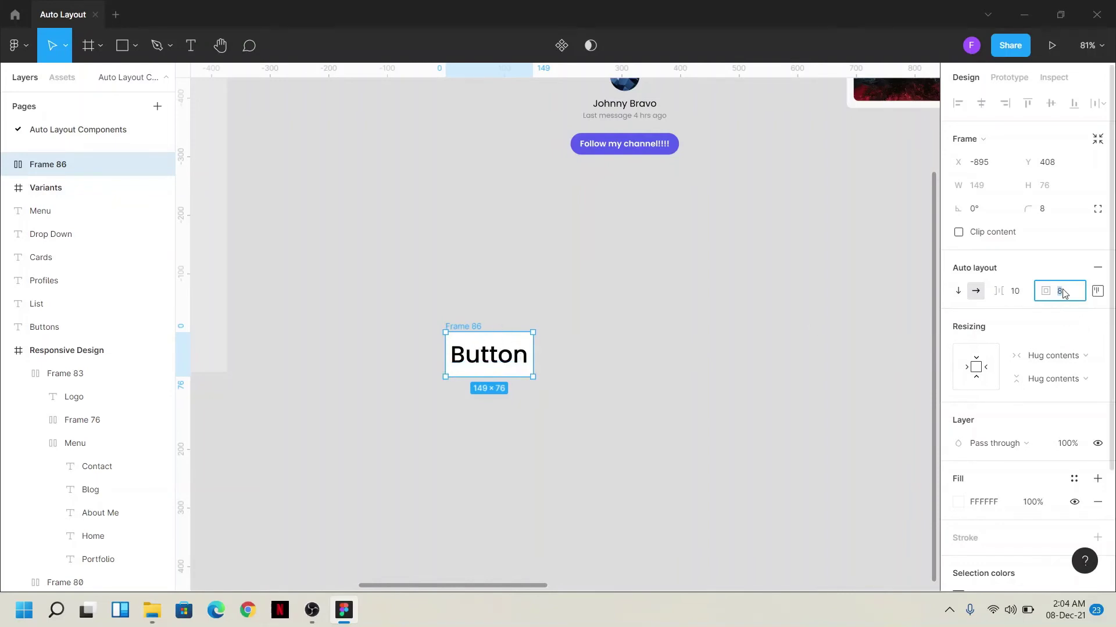
{"action": "type", "text": "50"}
{"action": "key", "text": "Return"}
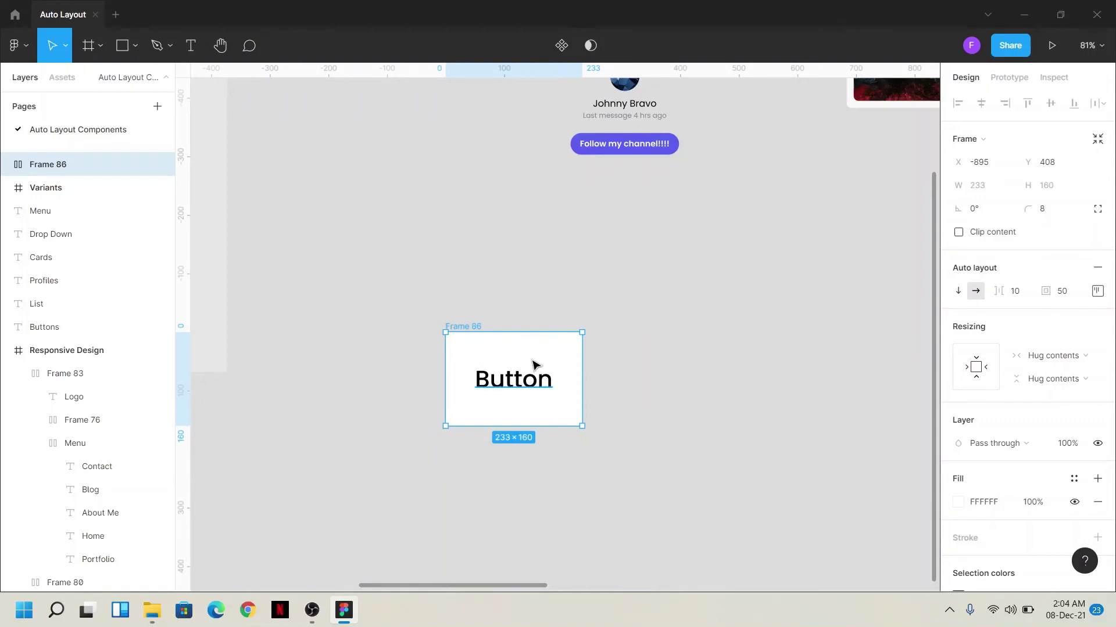
- Adjust Frame 86's top and bottom padding, then set uniform padding to 200
{"action": "left_click", "coordinate": [1097, 292]}
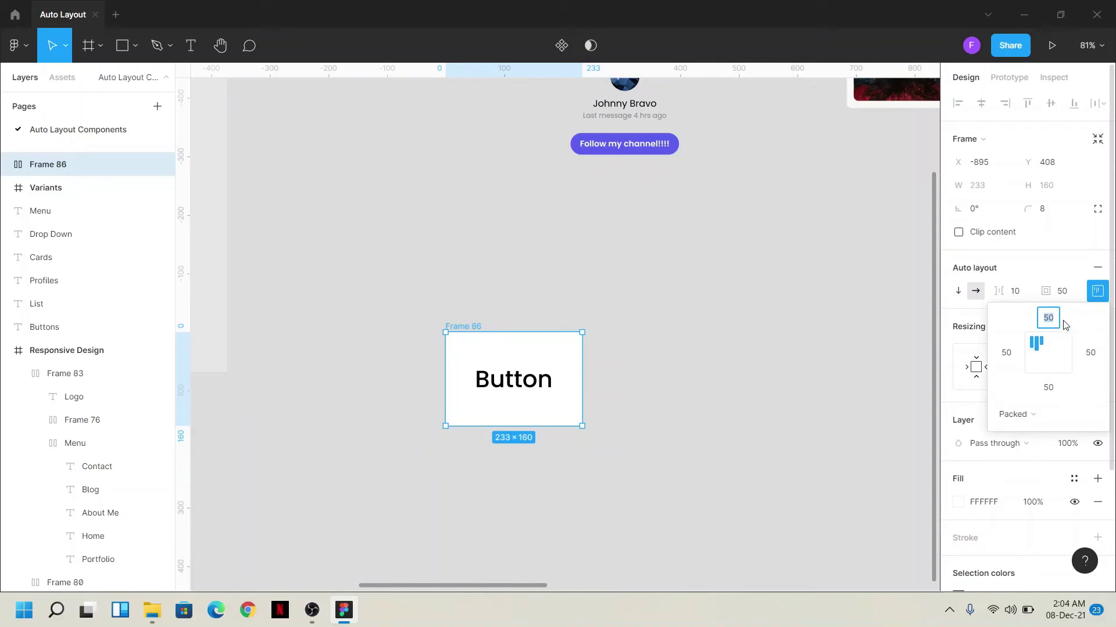
{"action": "type", "text": "5"}
{"action": "left_click", "coordinate": [1047, 396]}
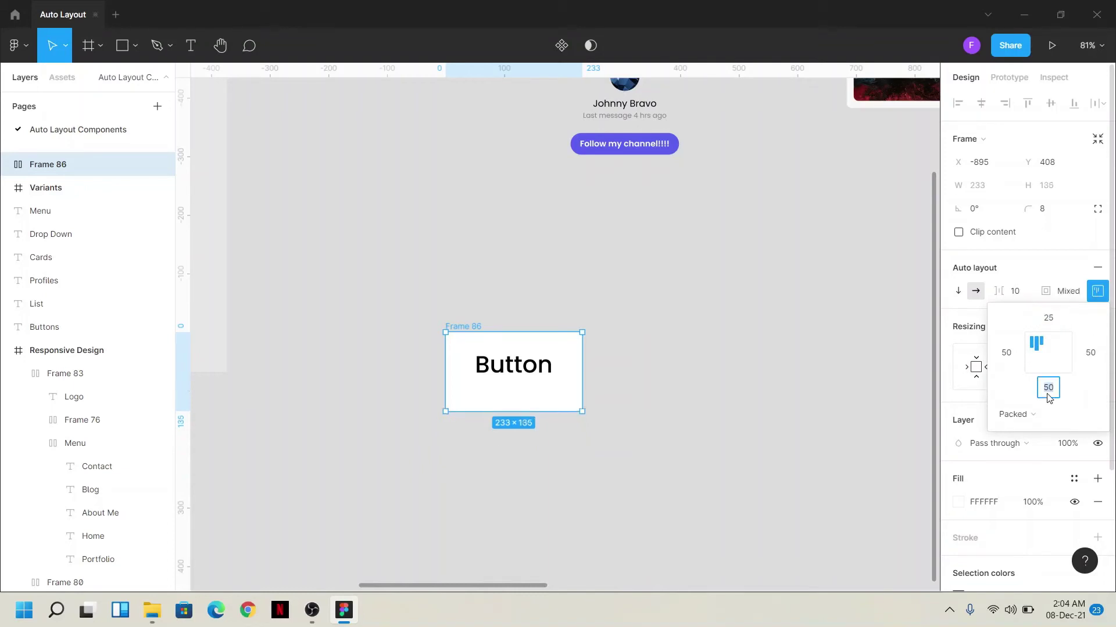
{"action": "type", "text": "25"}
{"action": "key", "text": "Return"}
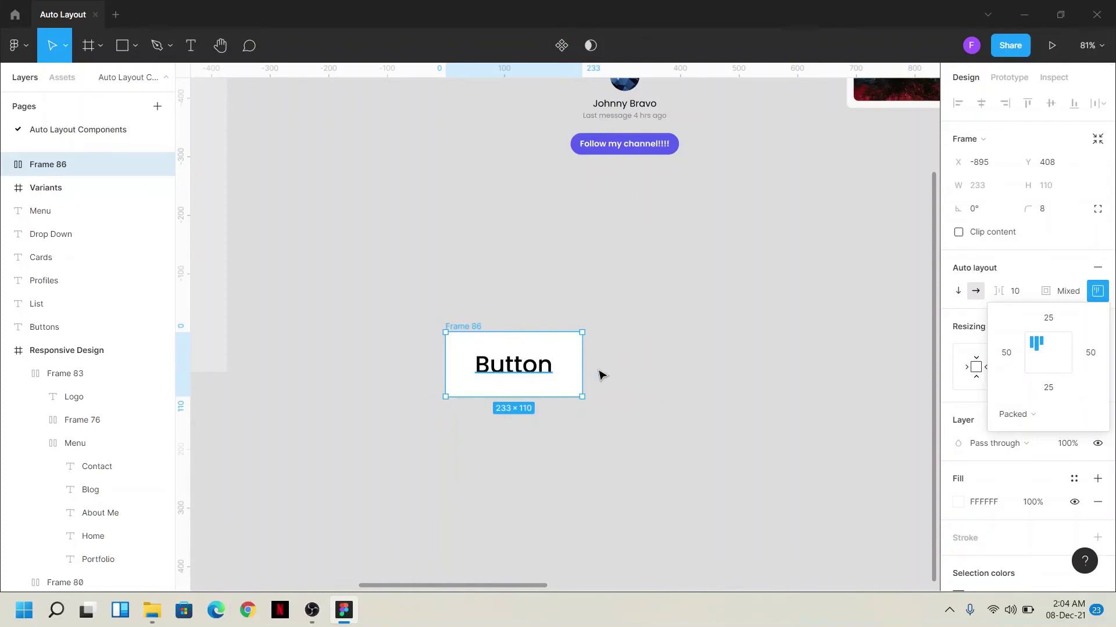
{"action": "left_click", "coordinate": [1062, 296]}
{"action": "type", "text": "2"}
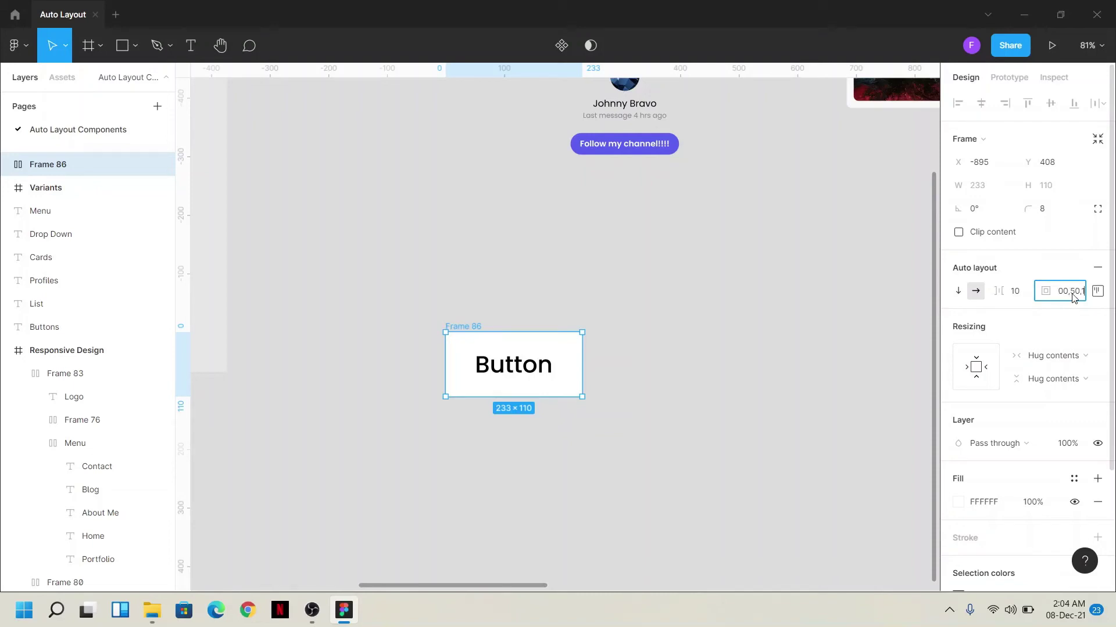
{"action": "type", "text": "00"}
{"action": "key", "text": "Return"}
- Move Frame 86 slightly up and to the left
{"action": "left_click", "coordinate": [699, 426]}
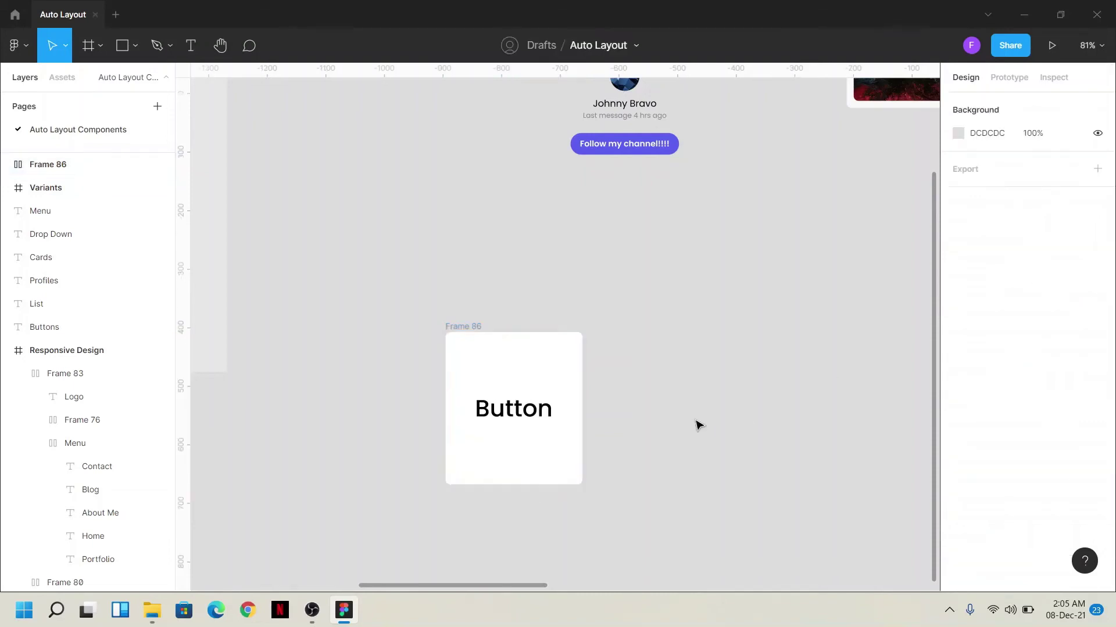
{"action": "left_click_drag", "start_coordinate": [453, 326], "coordinate": [438, 256]}
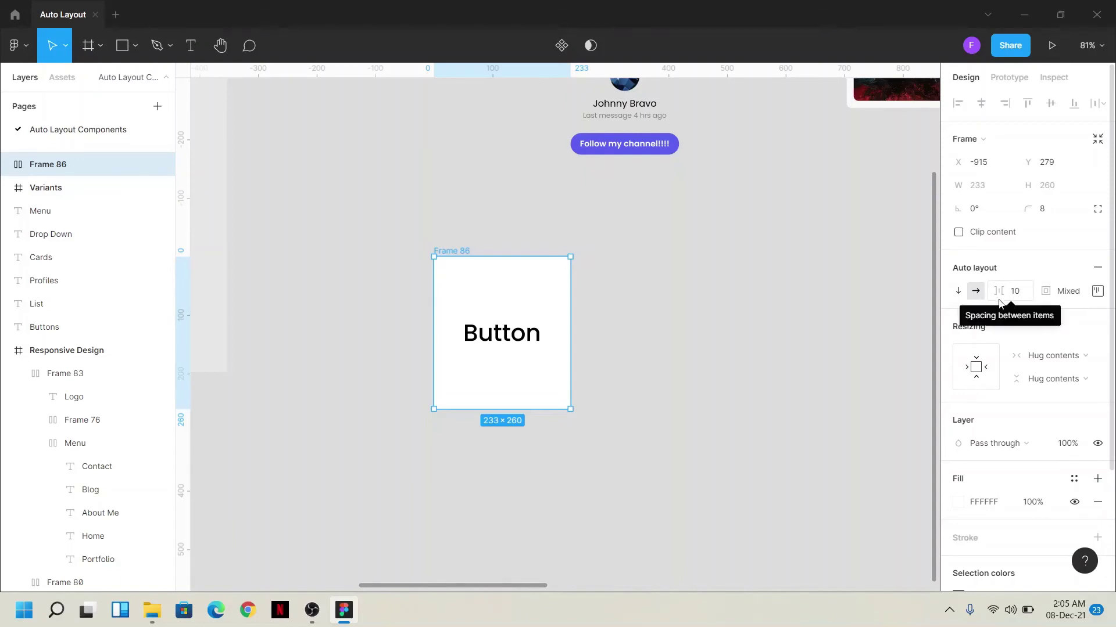
{"action": "left_click", "coordinate": [718, 315]}
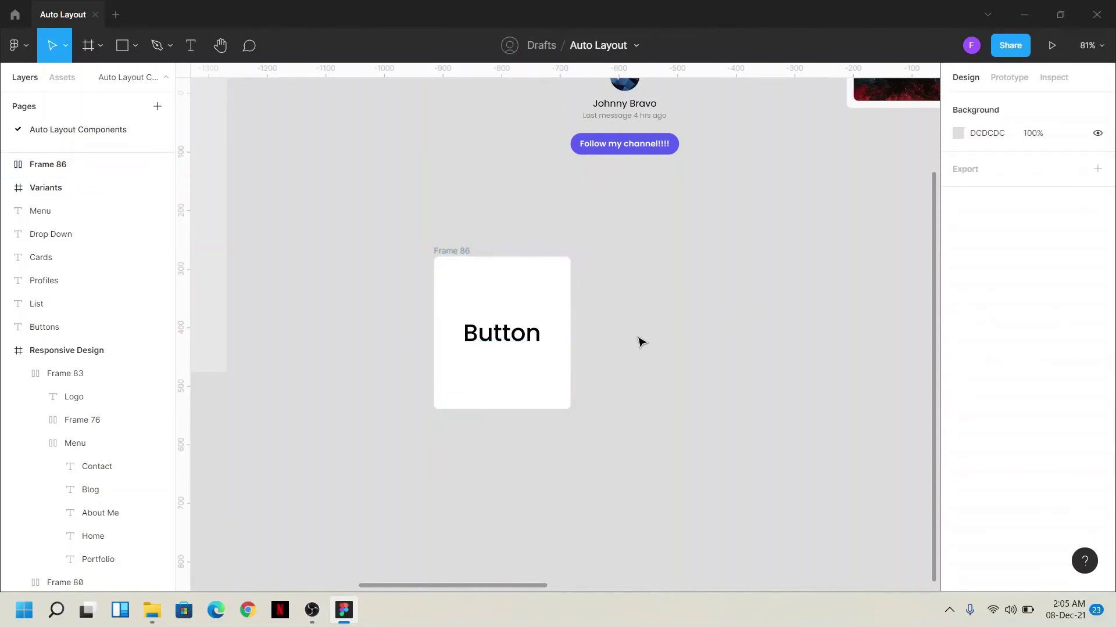
{"action": "scroll", "coordinate": [639, 342], "scroll_direction": "right", "scroll_amount": 1}
- Add a 'Button' text right of Frame 86 and duplicate it beside itself
{"action": "left_click", "coordinate": [191, 45]}
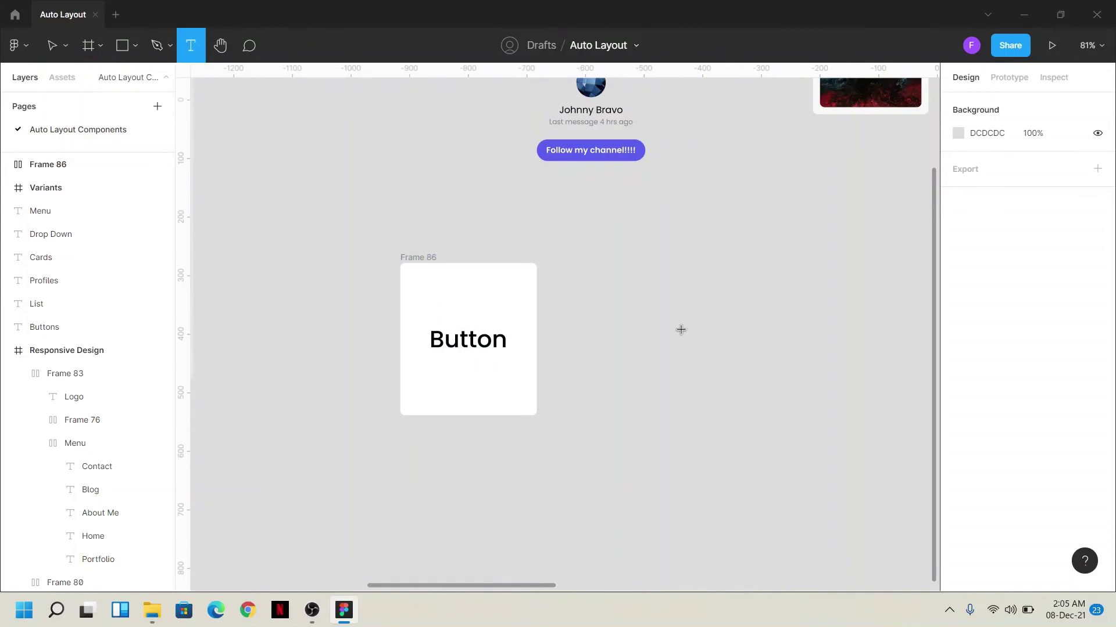
{"action": "left_click", "coordinate": [606, 334]}
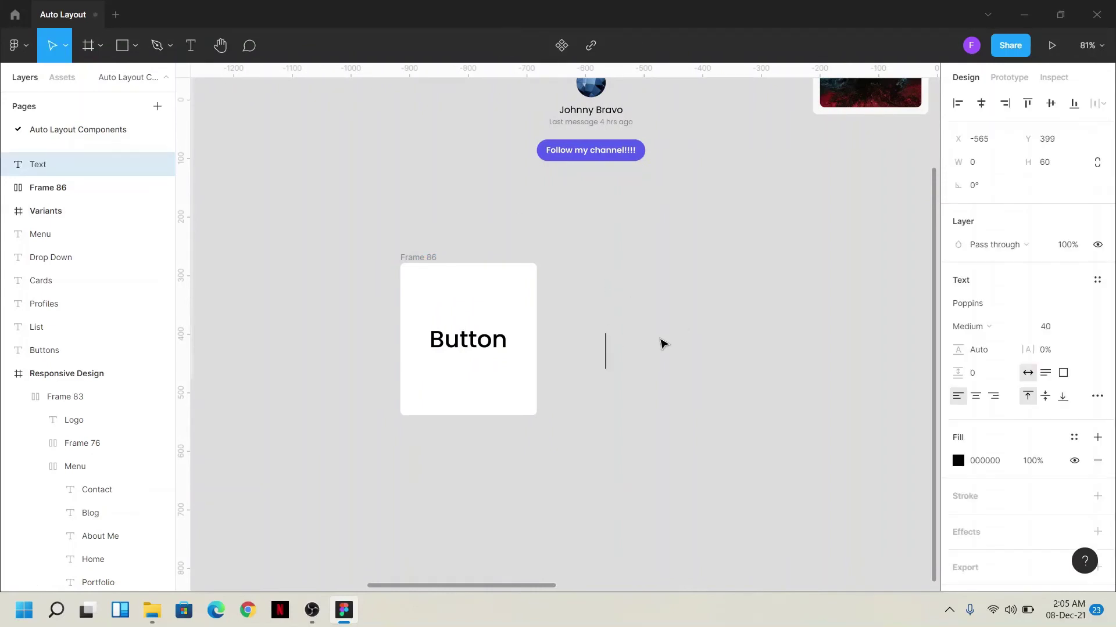
{"action": "type", "text": "Butto"}
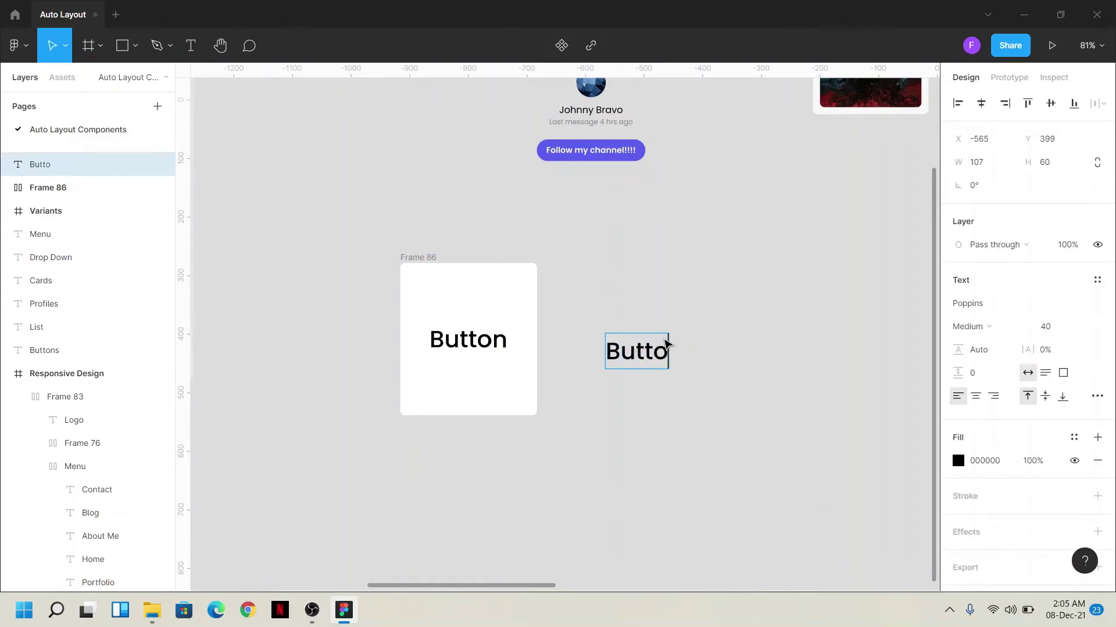
{"action": "type", "text": "n"}
{"action": "key", "text": "Escape"}
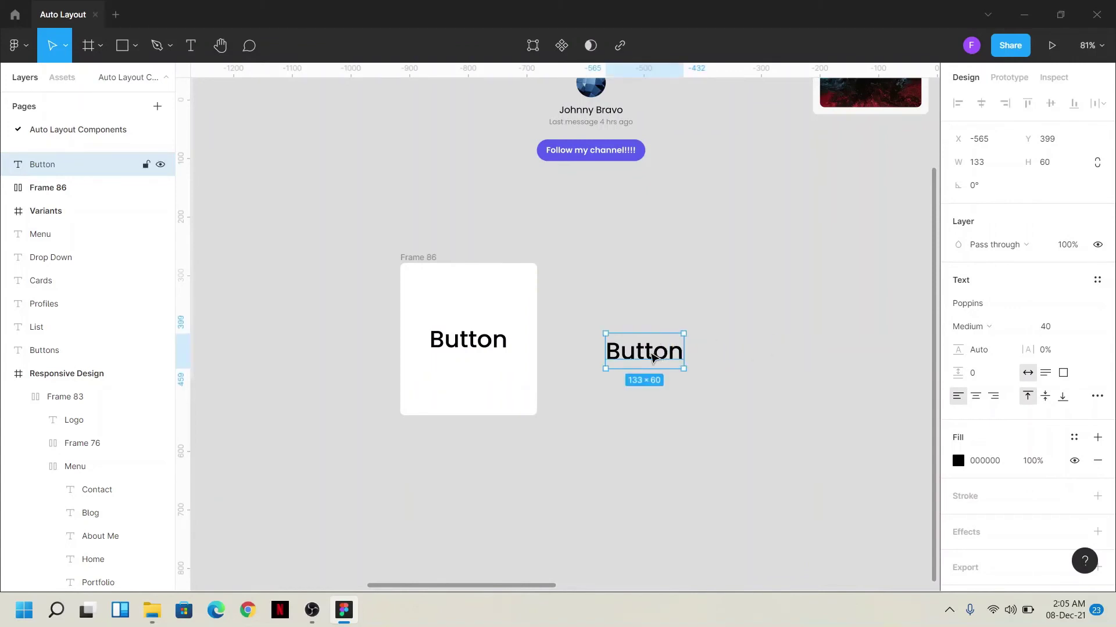
{"action": "left_click_drag", "start_coordinate": [652, 356], "coordinate": [766, 355]}
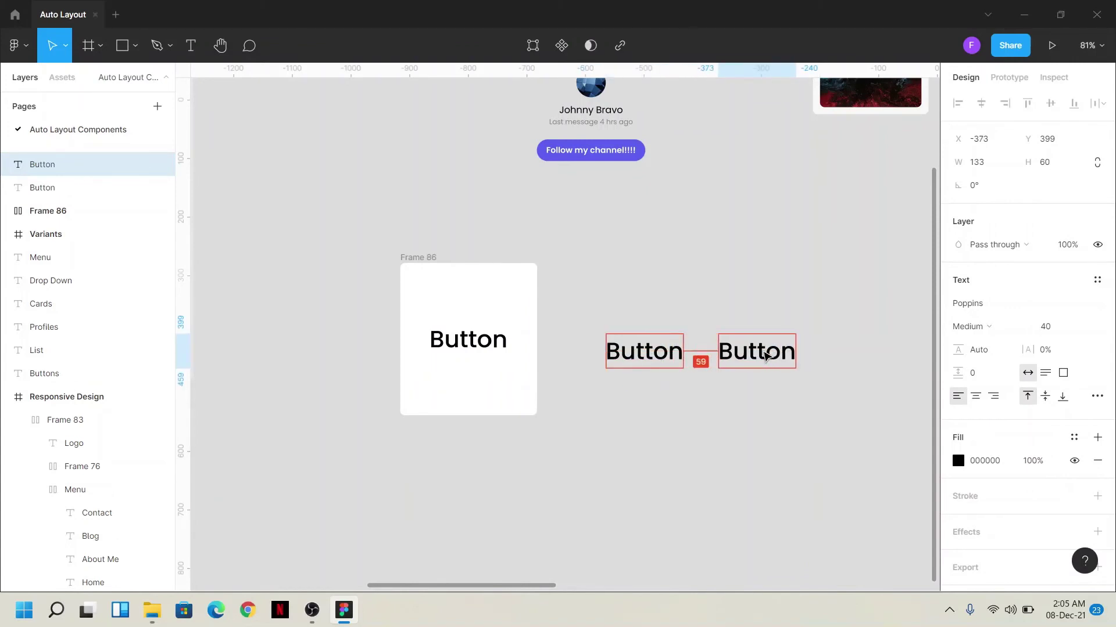
{"action": "double_click", "coordinate": [771, 355]}
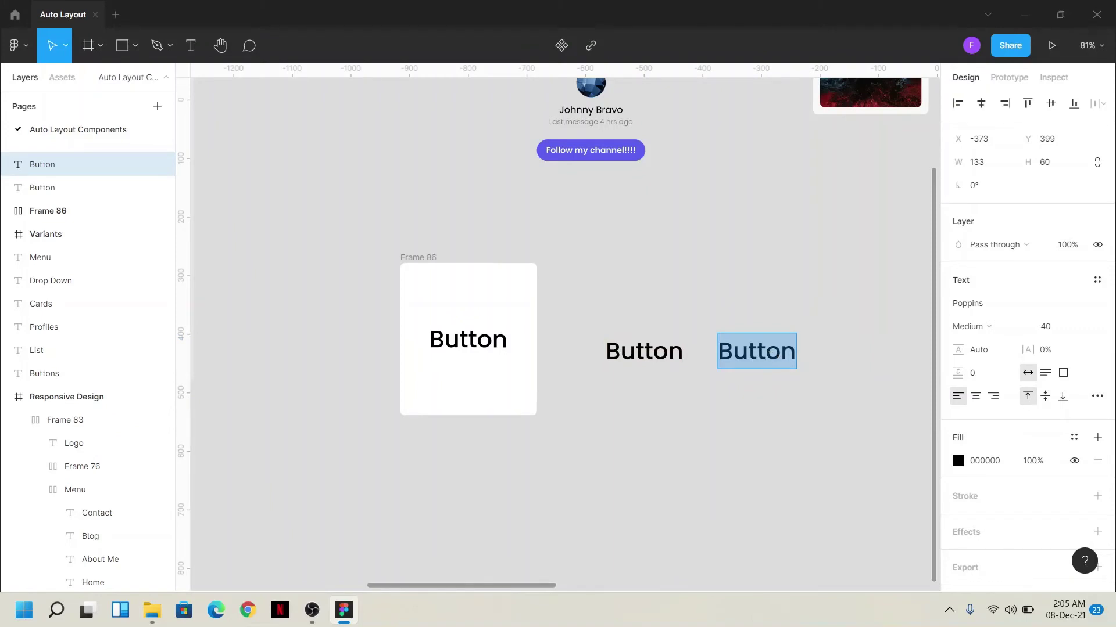
- Rename the copy to 'Home' and wrap both texts in an auto-layout frame
{"action": "type", "text": "Home"}
{"action": "key", "text": "Escape"}
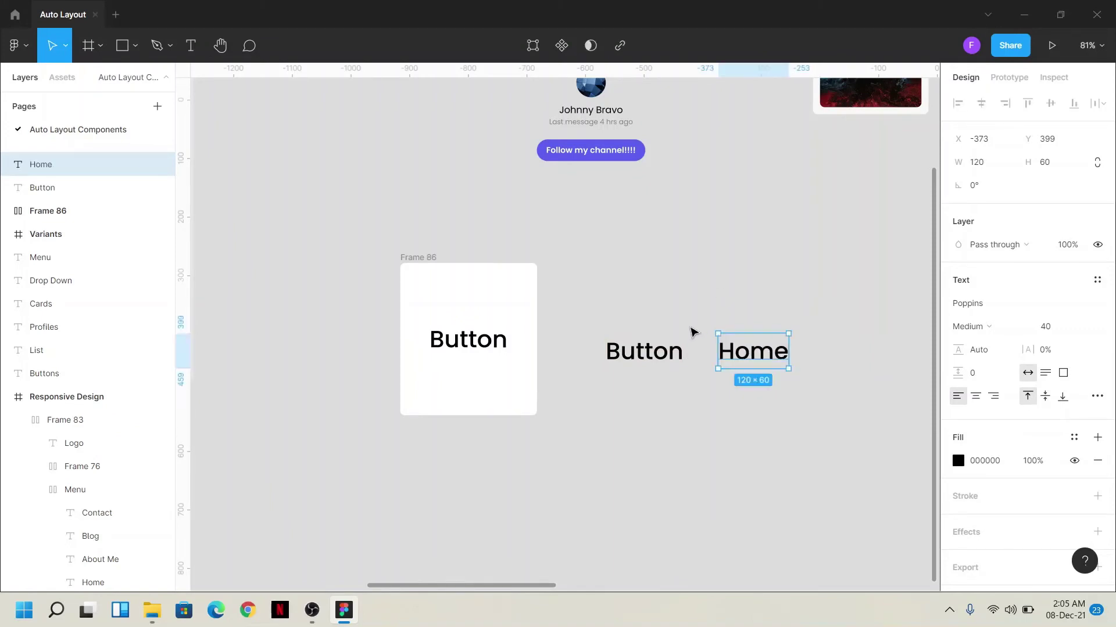
{"action": "left_click", "coordinate": [675, 355]}
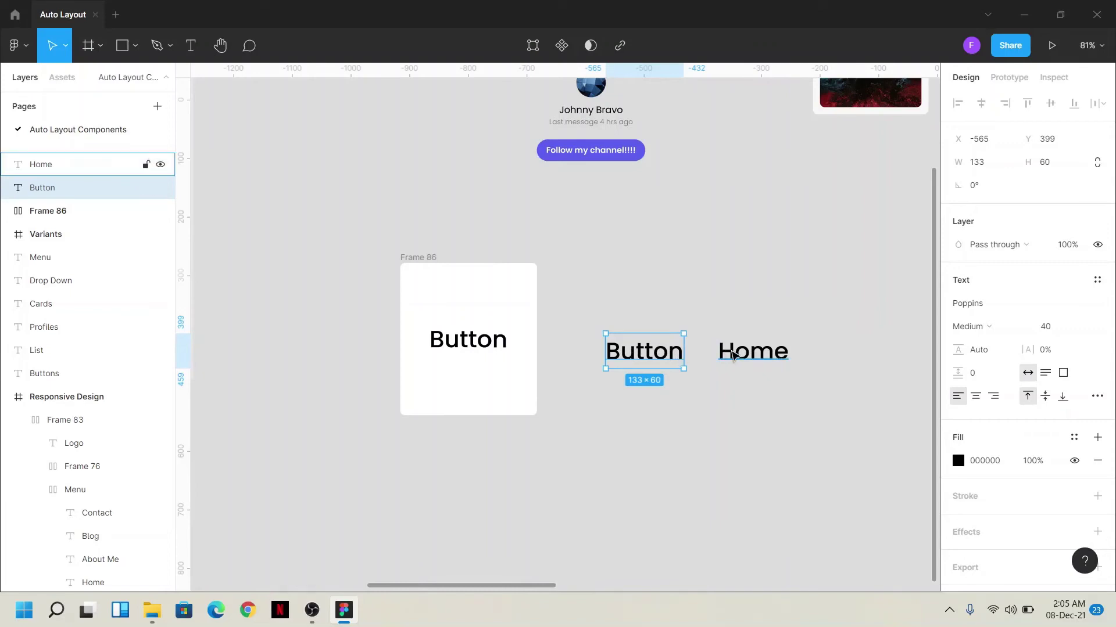
{"action": "left_click", "coordinate": [741, 351], "text": "shift"}
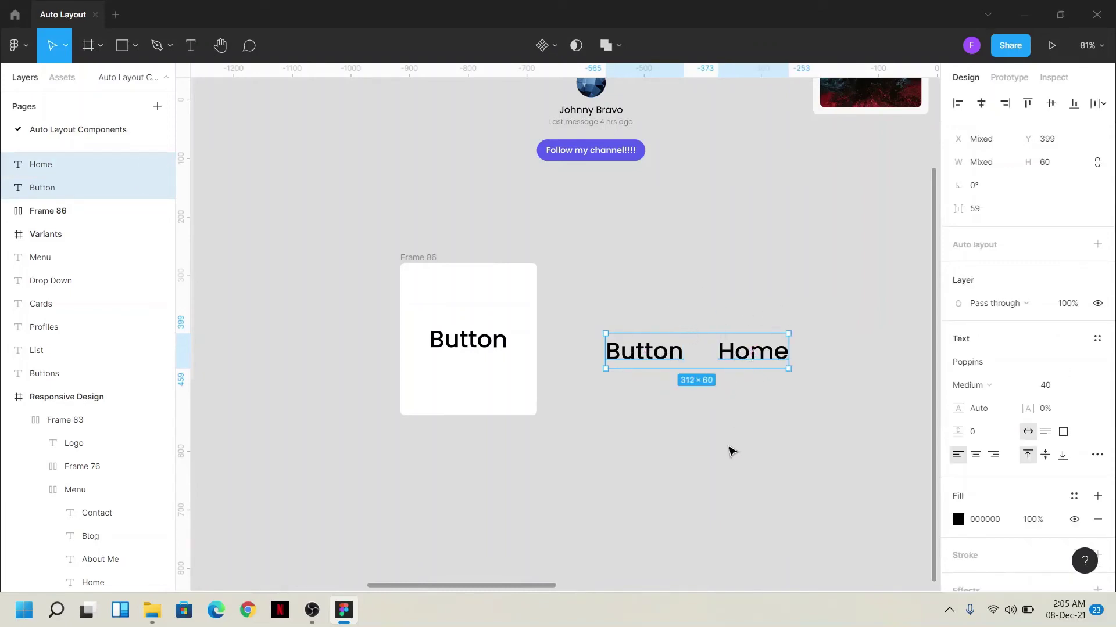
{"action": "key", "text": "shift+a"}
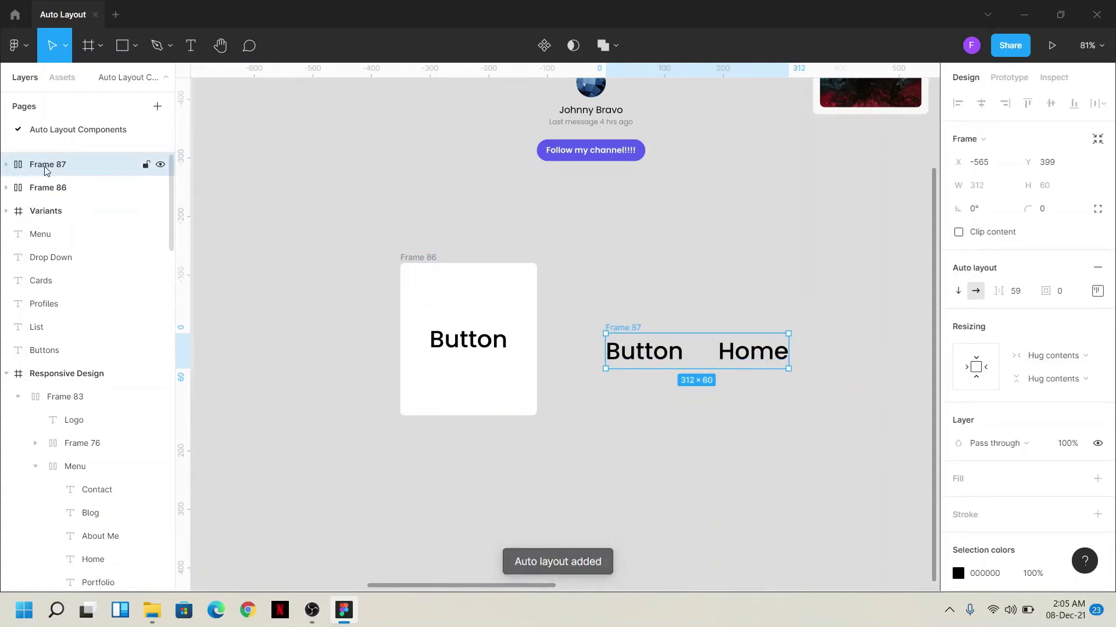
- Stack Button and Home vertically with 30 spacing and move Frame 87 right
{"action": "left_click", "coordinate": [6, 165]}
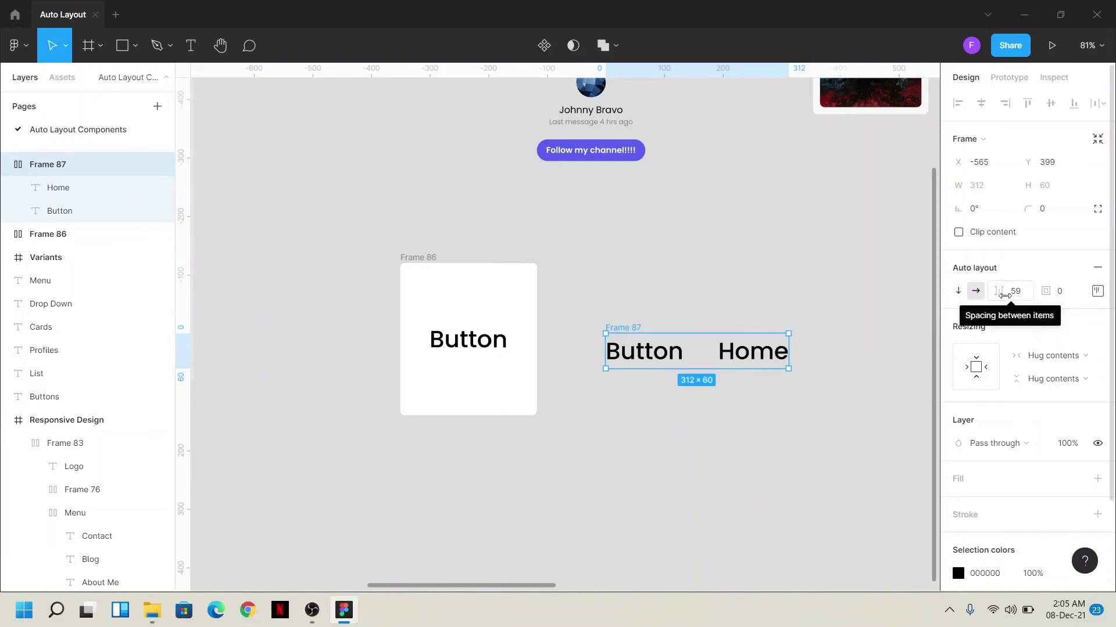
{"action": "mouse_move", "coordinate": [1001, 294]}
{"action": "left_mouse_down"}
{"action": "mouse_move", "coordinate": [915, 299]}
{"action": "mouse_move", "coordinate": [1016, 295]}
{"action": "left_mouse_up"}
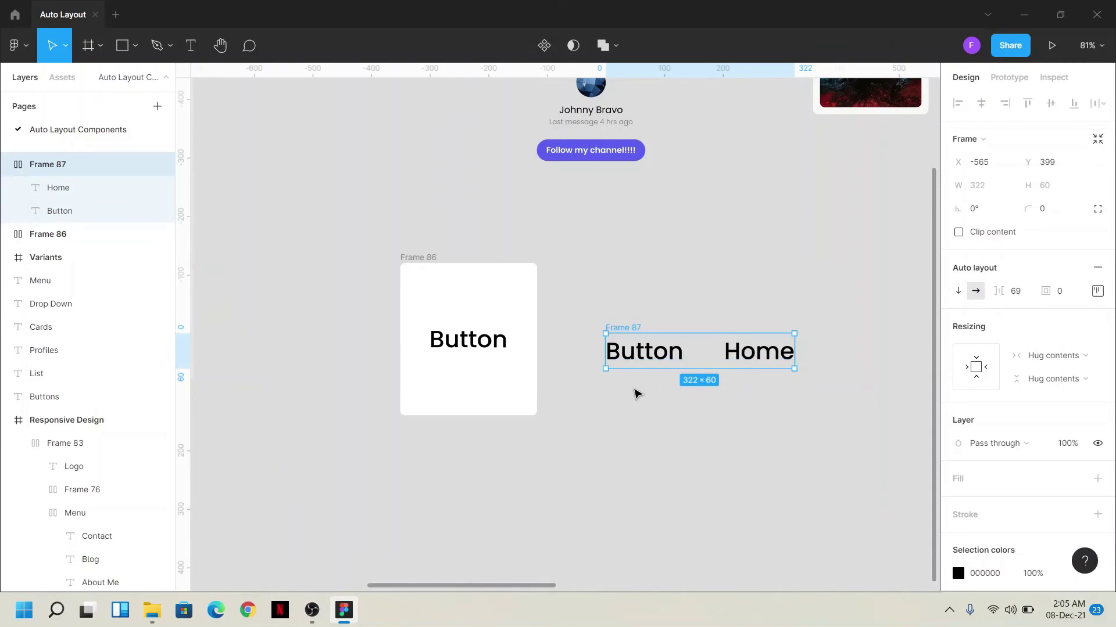
{"action": "left_click", "coordinate": [958, 291]}
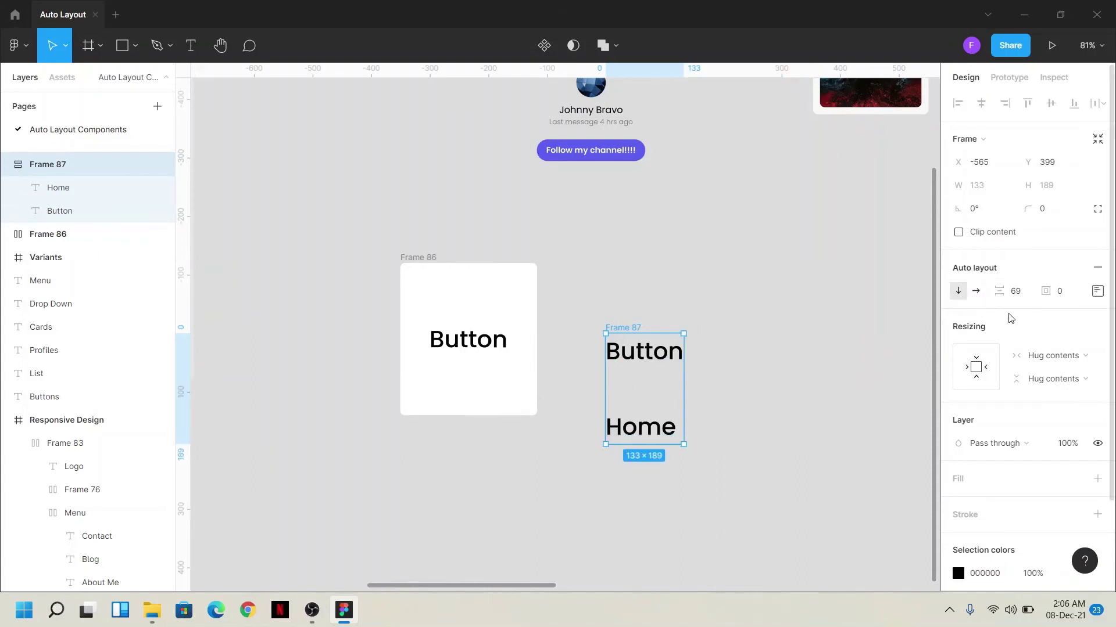
{"action": "left_click_drag", "start_coordinate": [998, 293], "coordinate": [941, 307]}
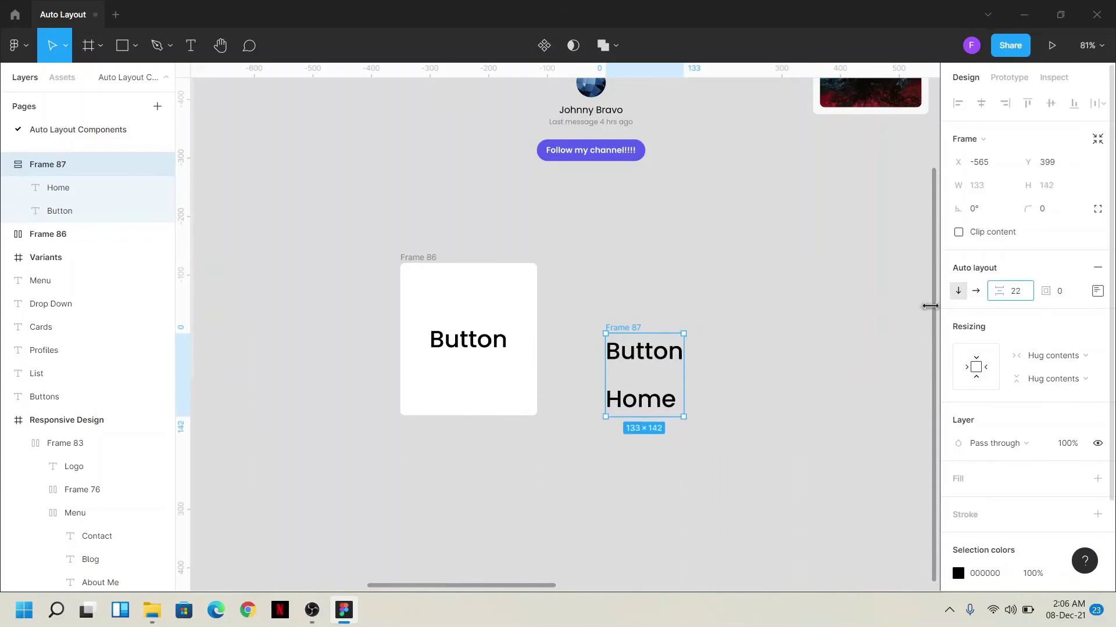
{"action": "left_click", "coordinate": [780, 369]}
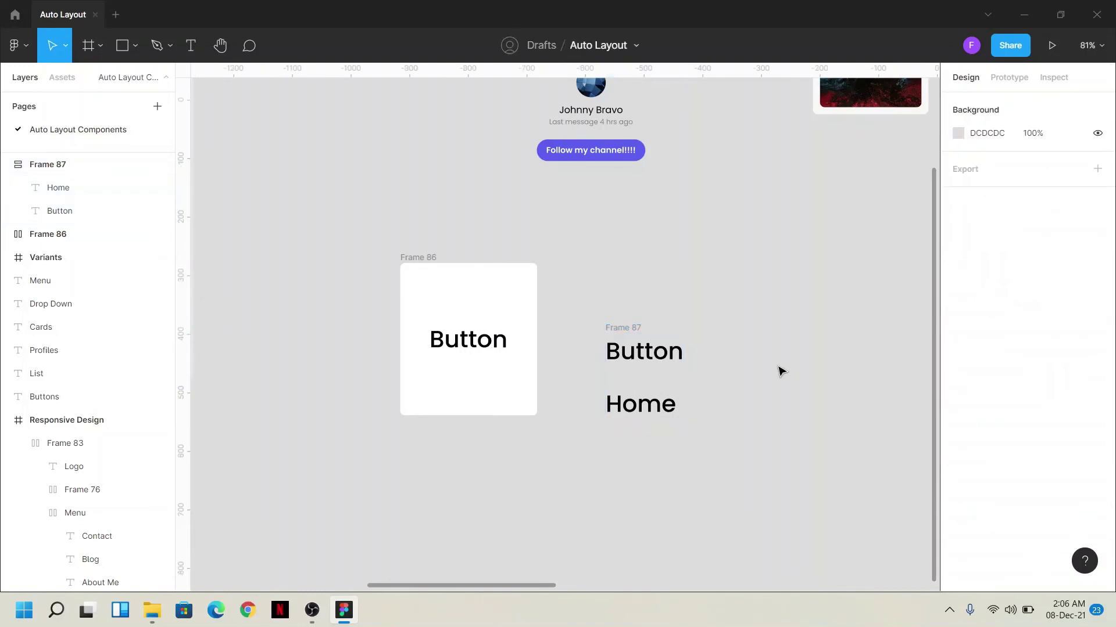
{"action": "left_click_drag", "start_coordinate": [630, 324], "coordinate": [773, 266]}
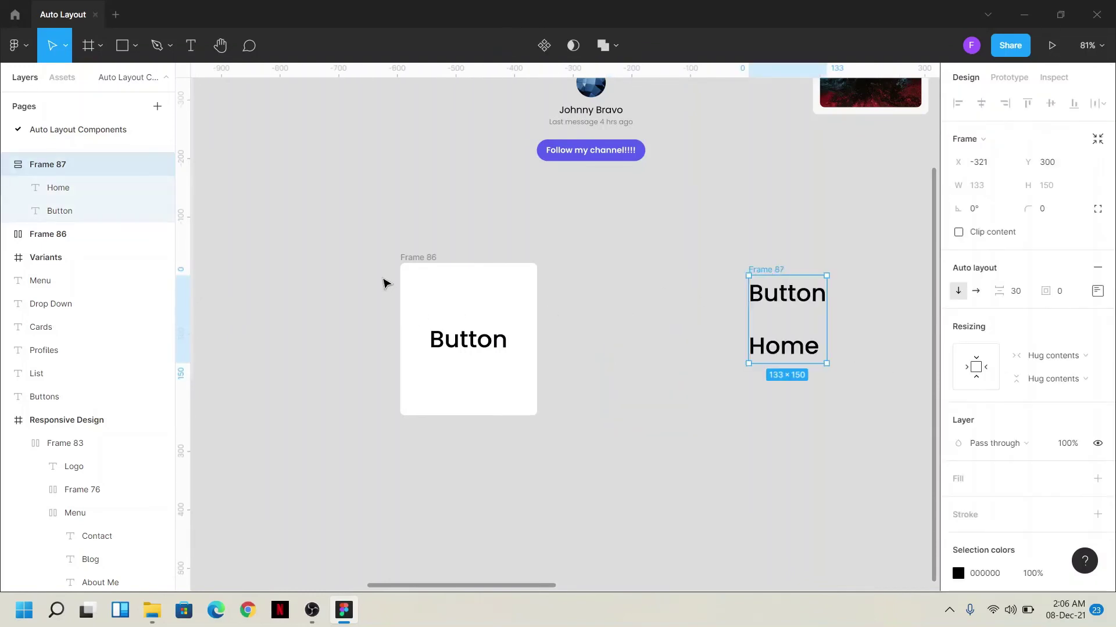
- Extend Frame 86's label into three lines of long text, then move the frame up-left
{"action": "left_click", "coordinate": [404, 264]}
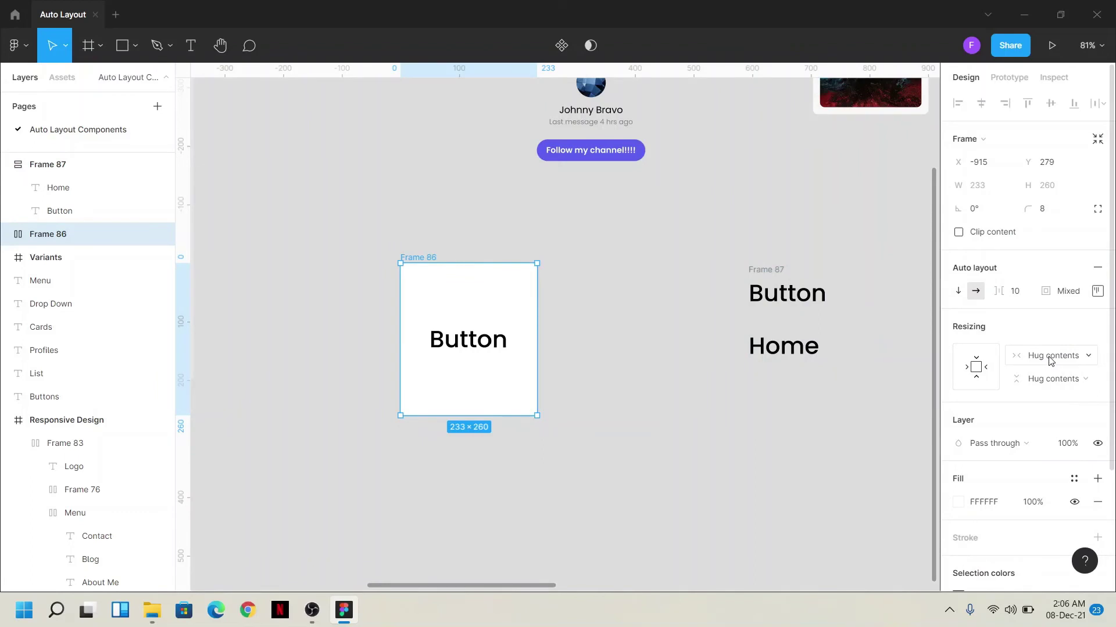
{"action": "double_click", "coordinate": [506, 342]}
{"action": "left_click", "coordinate": [507, 340]}
{"action": "type", "text": "hahdah"}
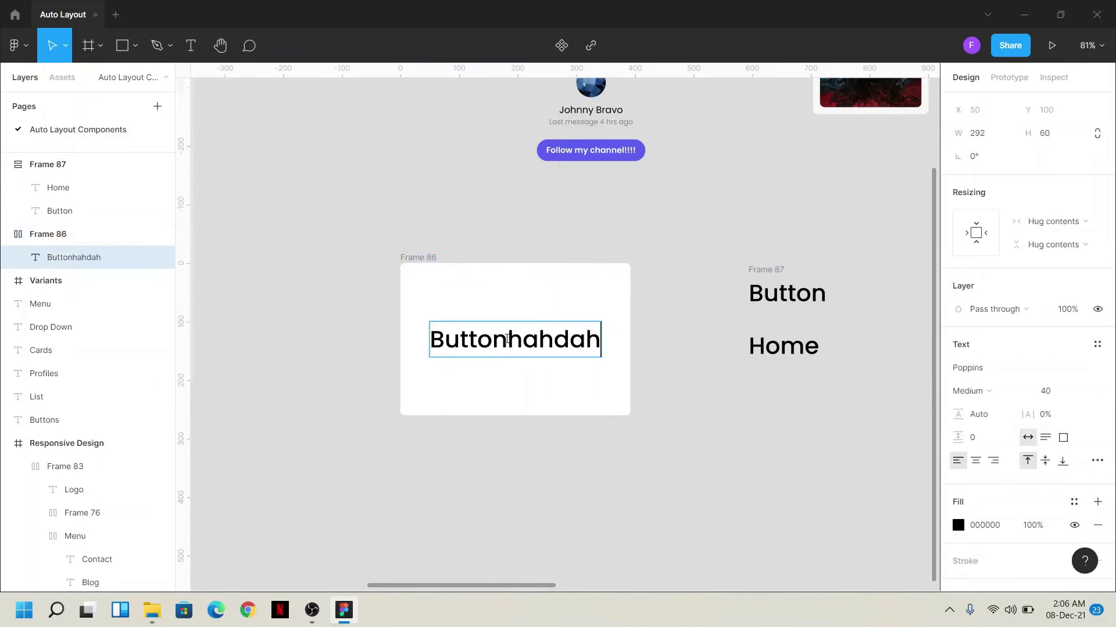
{"action": "type", "text": "dhdh"}
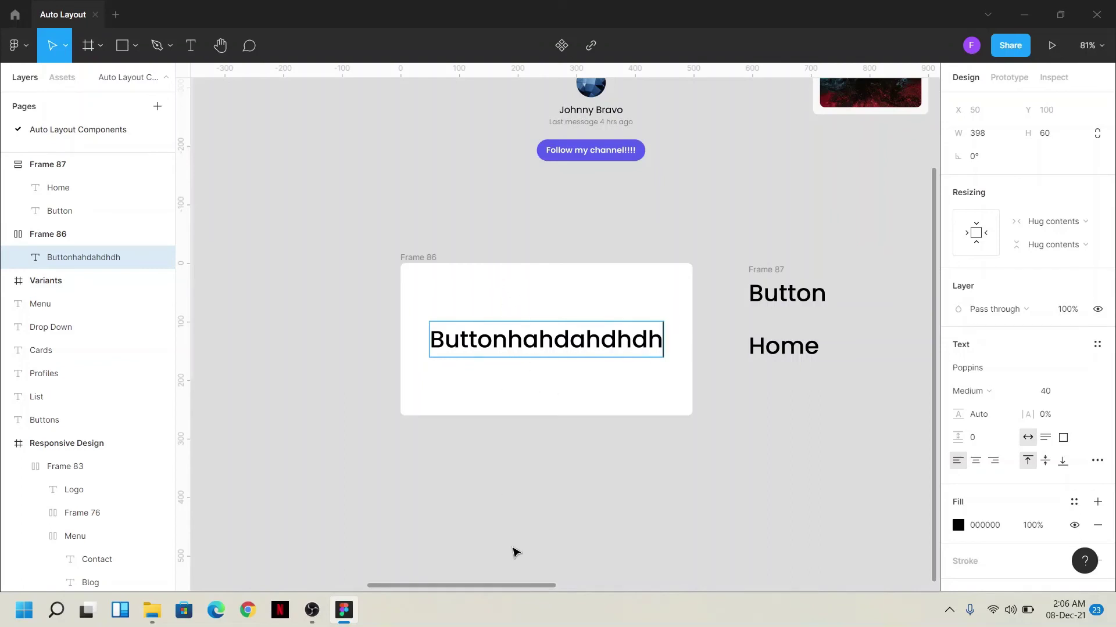
{"action": "key", "text": "Return"}
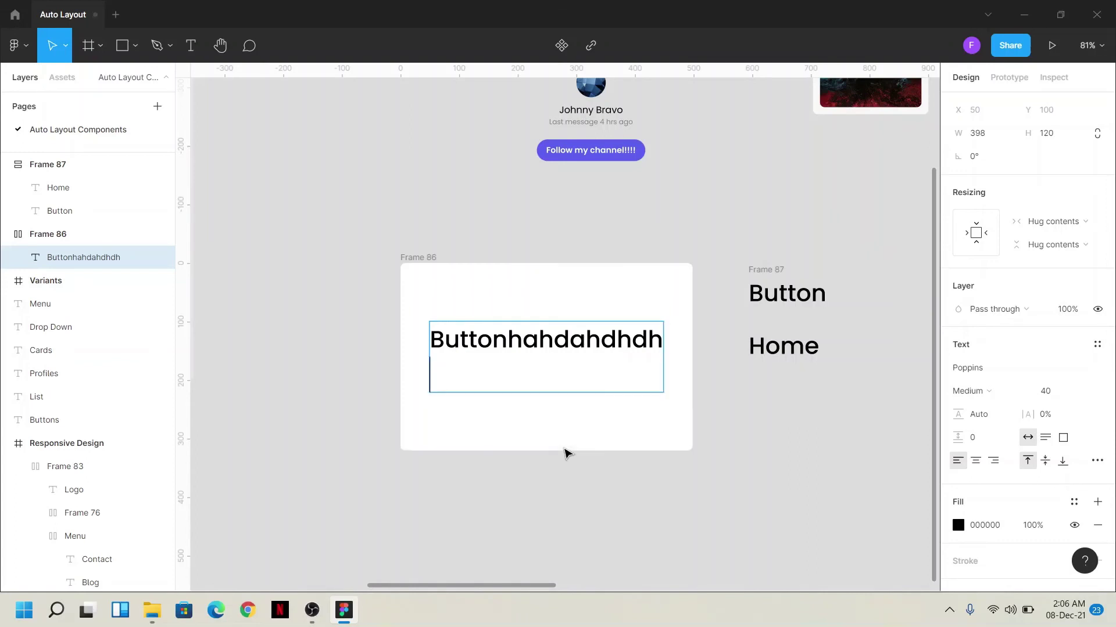
{"action": "type", "text": "ndsbjhsuhshjhsjhjh"}
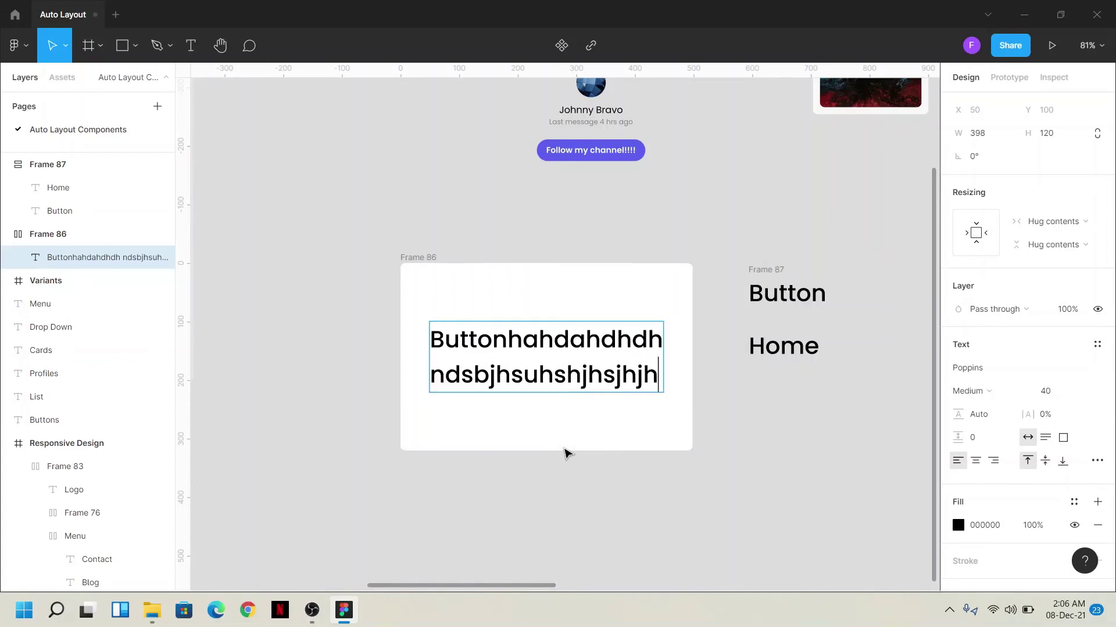
{"action": "type", "text": "ajdshjhjd"}
{"action": "key", "text": "Return"}
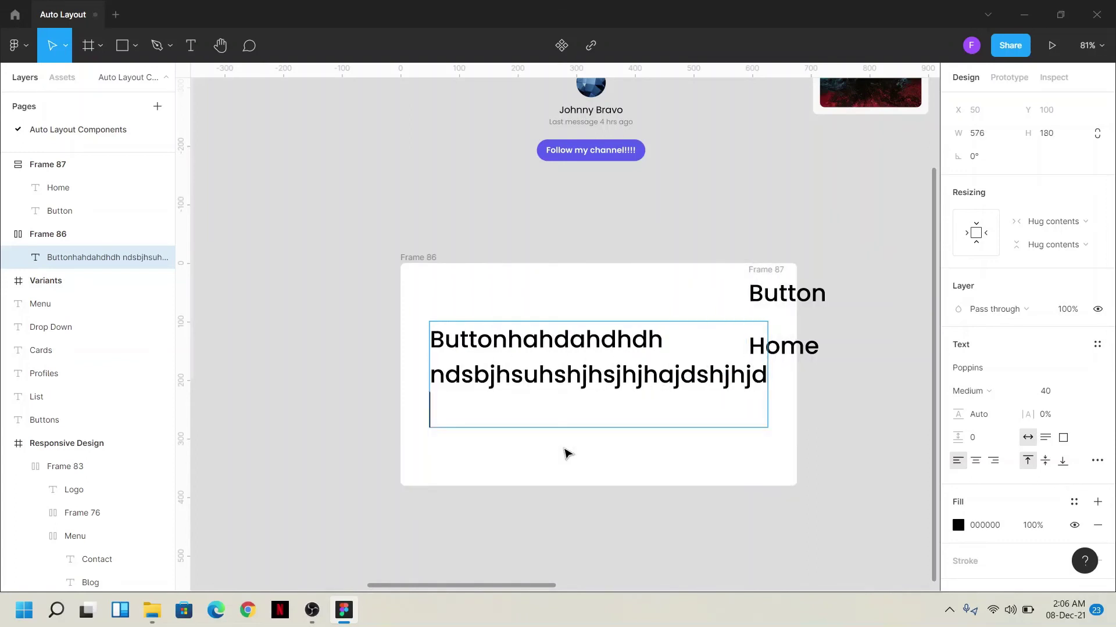
{"action": "type", "text": "jncjncsjnjsn"}
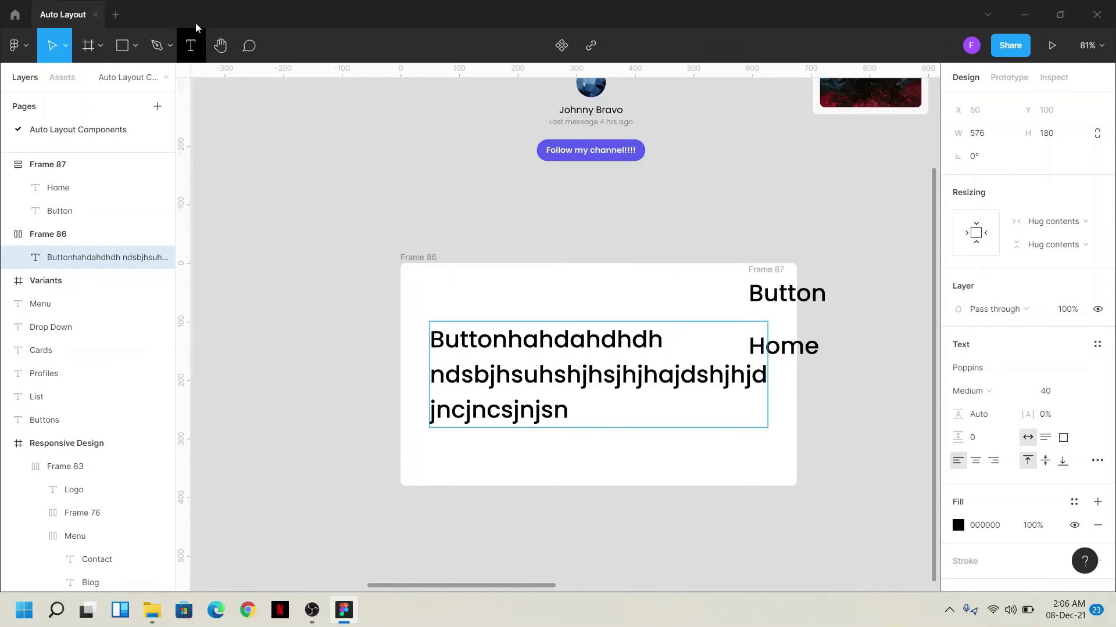
{"action": "key", "text": "Escape"}
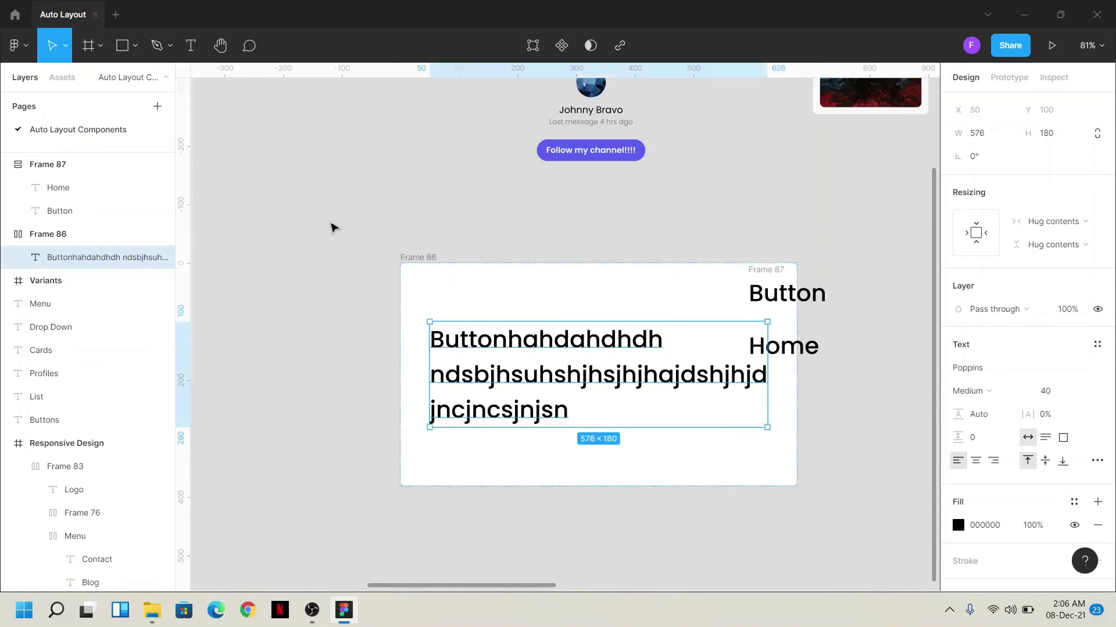
{"action": "left_click", "coordinate": [340, 224]}
{"action": "left_click_drag", "start_coordinate": [408, 258], "coordinate": [320, 216]}
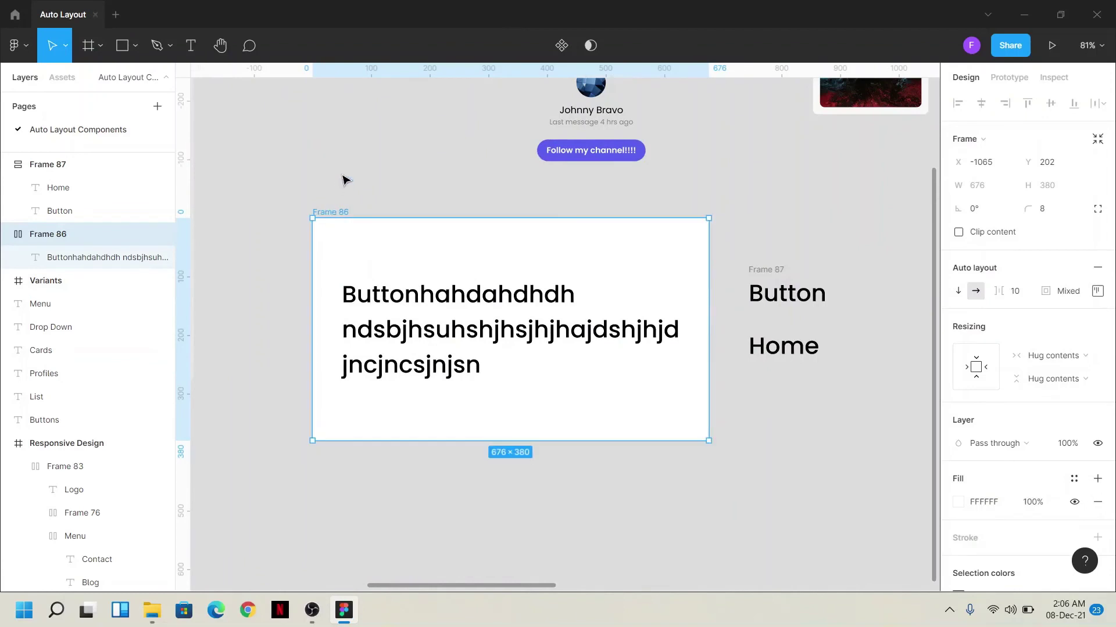
- Try resizing the long text box and set its width to hug contents
{"action": "left_click", "coordinate": [457, 338]}
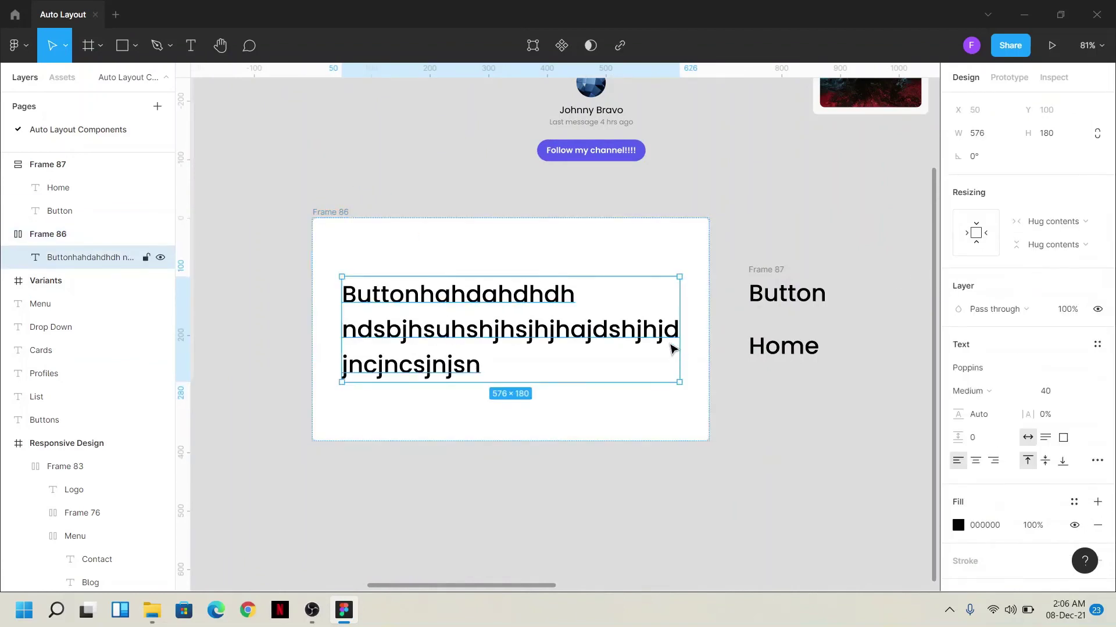
{"action": "left_click_drag", "start_coordinate": [679, 340], "coordinate": [528, 337]}
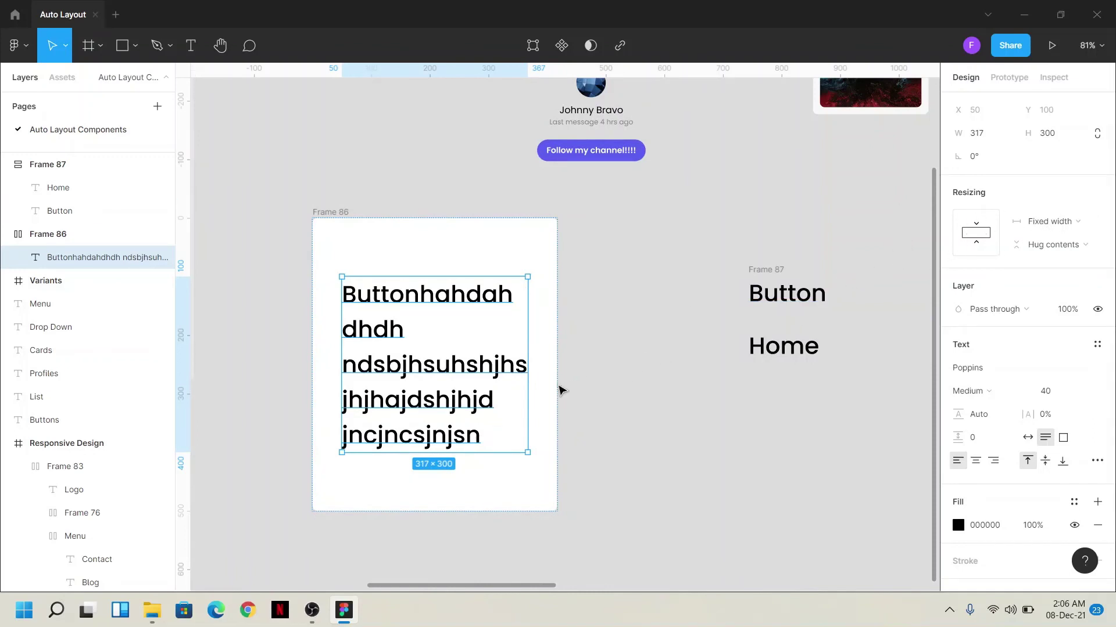
{"action": "mouse_move", "coordinate": [530, 373]}
{"action": "left_mouse_down"}
{"action": "mouse_move", "coordinate": [603, 366]}
{"action": "mouse_move", "coordinate": [542, 372]}
{"action": "left_mouse_up"}
{"action": "left_click", "coordinate": [1068, 227]}
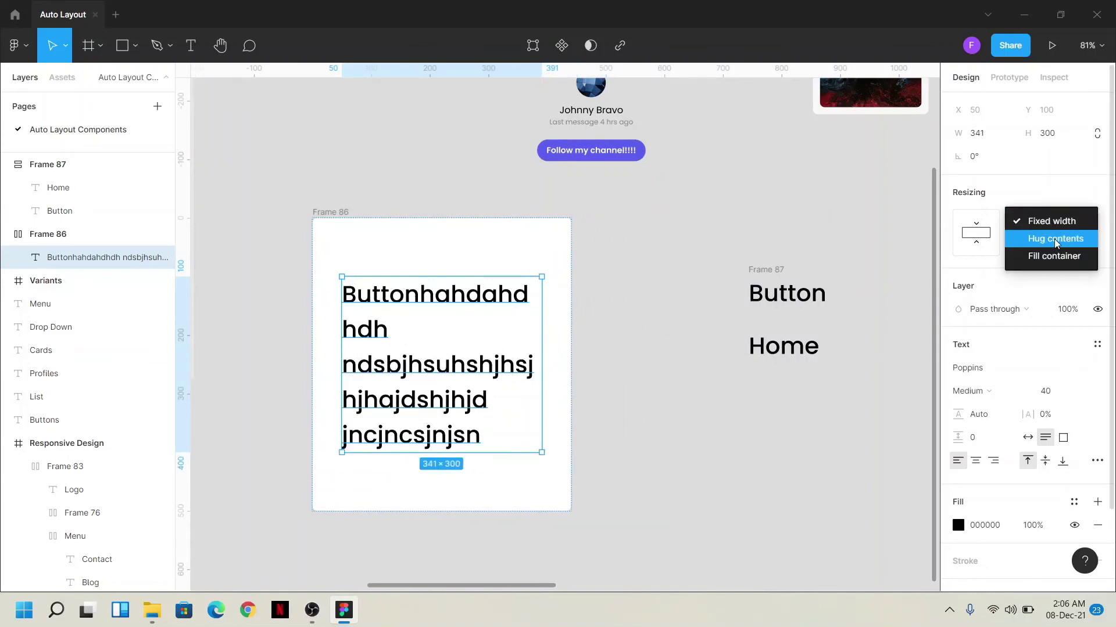
{"action": "left_click", "coordinate": [1045, 237]}
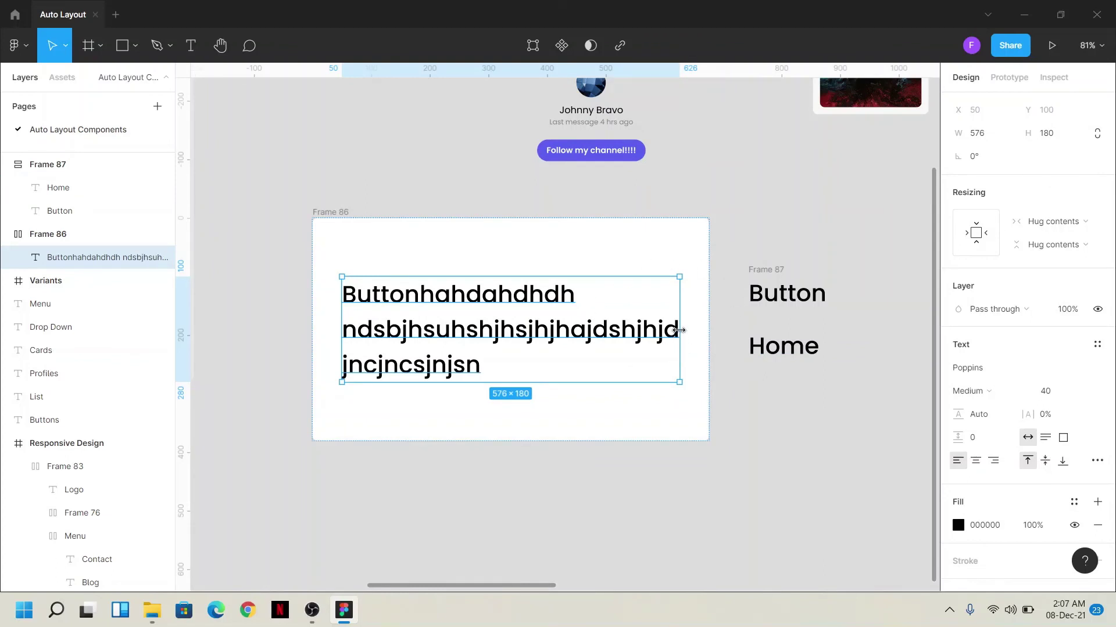
{"action": "left_click_drag", "start_coordinate": [679, 330], "coordinate": [605, 328]}
{"action": "key", "text": "ctrl+z"}
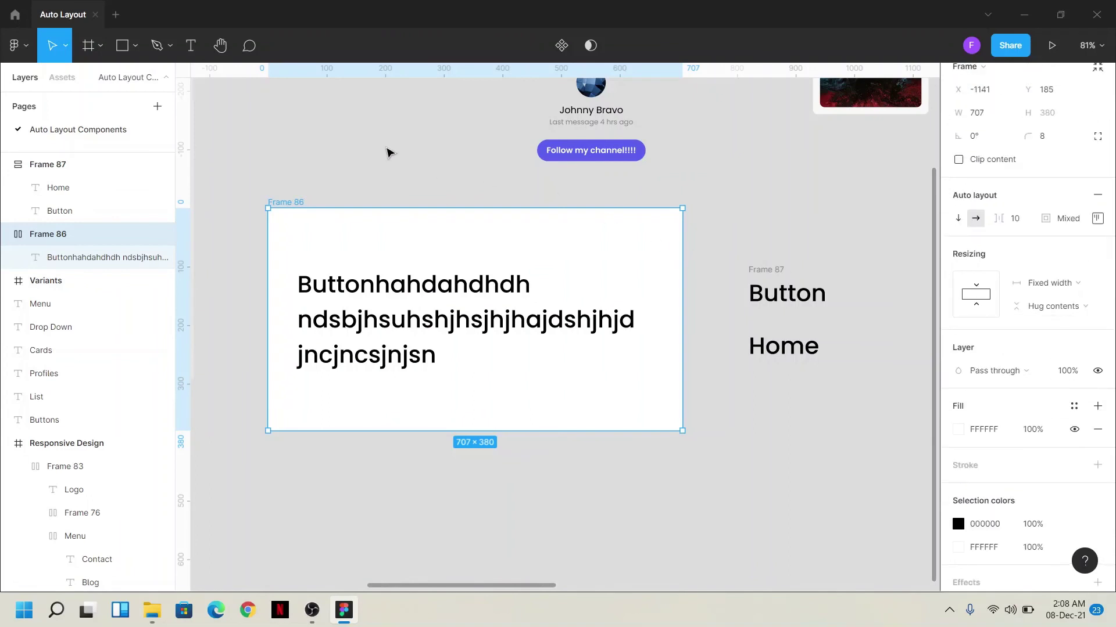
- Check Frame 86's width and height resizing, keeping its width fixed
{"action": "left_click", "coordinate": [366, 141]}
{"action": "left_click", "coordinate": [289, 203]}
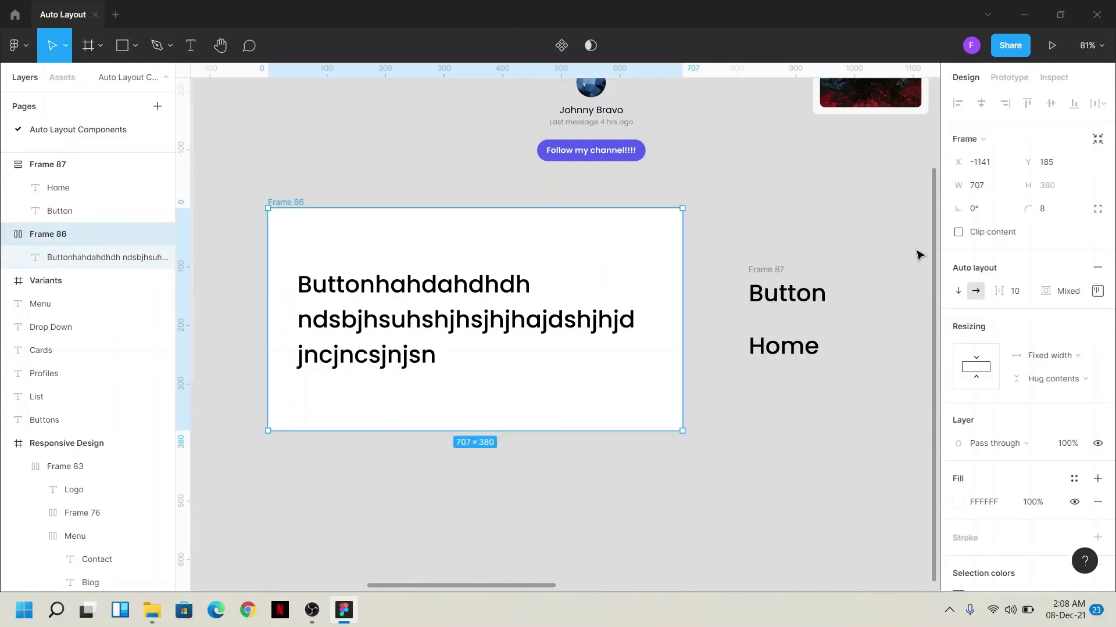
{"action": "left_click", "coordinate": [1032, 356]}
{"action": "left_click", "coordinate": [1058, 382]}
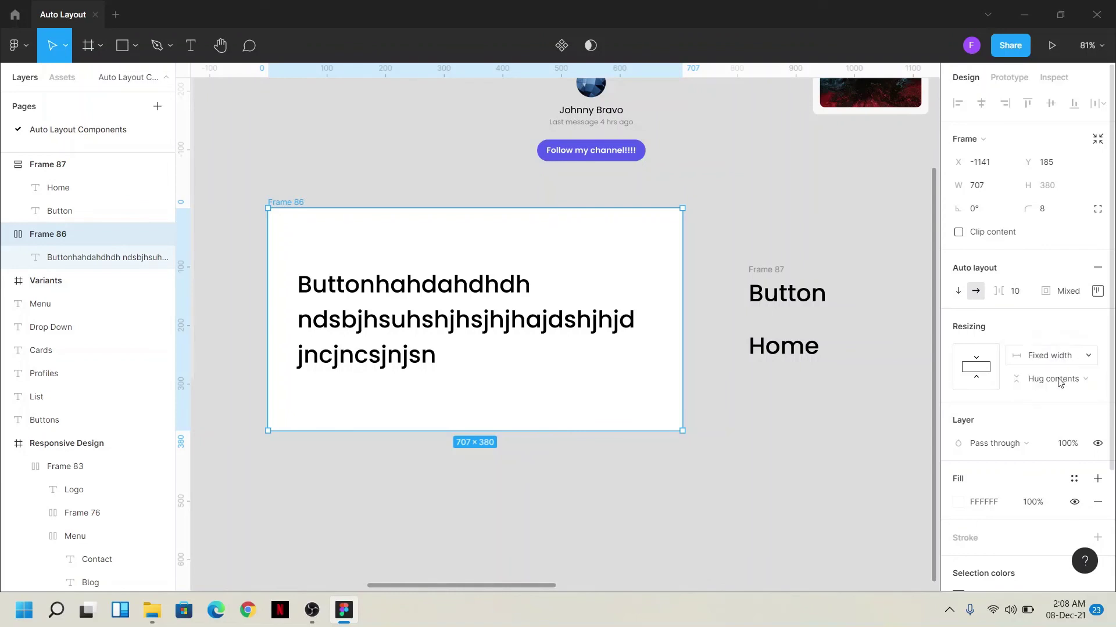
{"action": "left_click", "coordinate": [1057, 340]}
- Set the long text's width to Fill container so it wraps inside Frame 86
{"action": "left_click", "coordinate": [503, 311]}
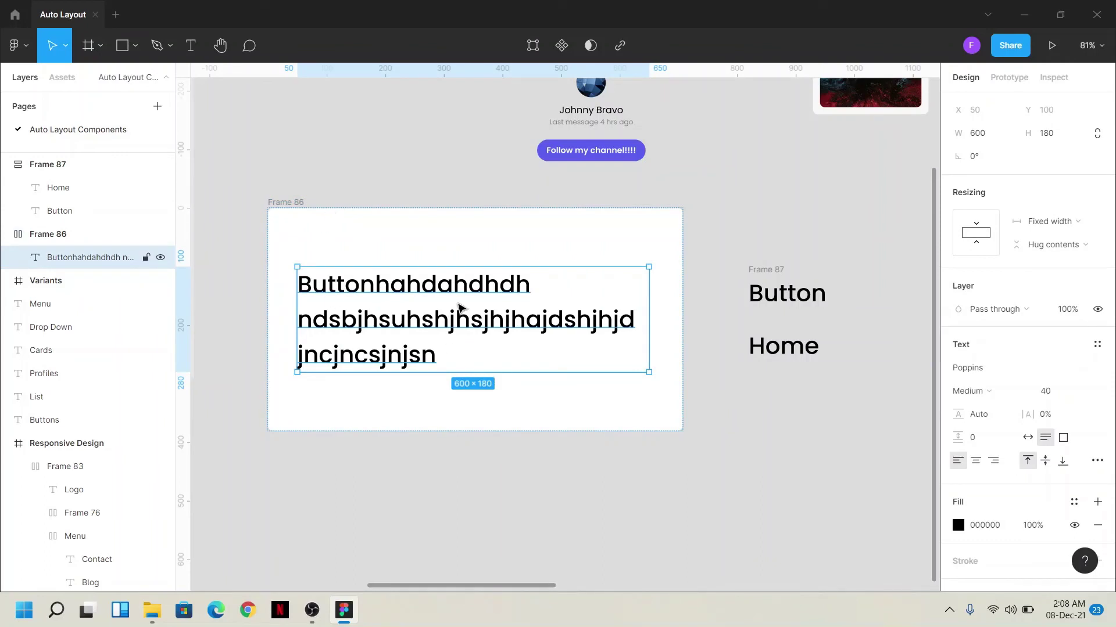
{"action": "left_click", "coordinate": [1051, 223]}
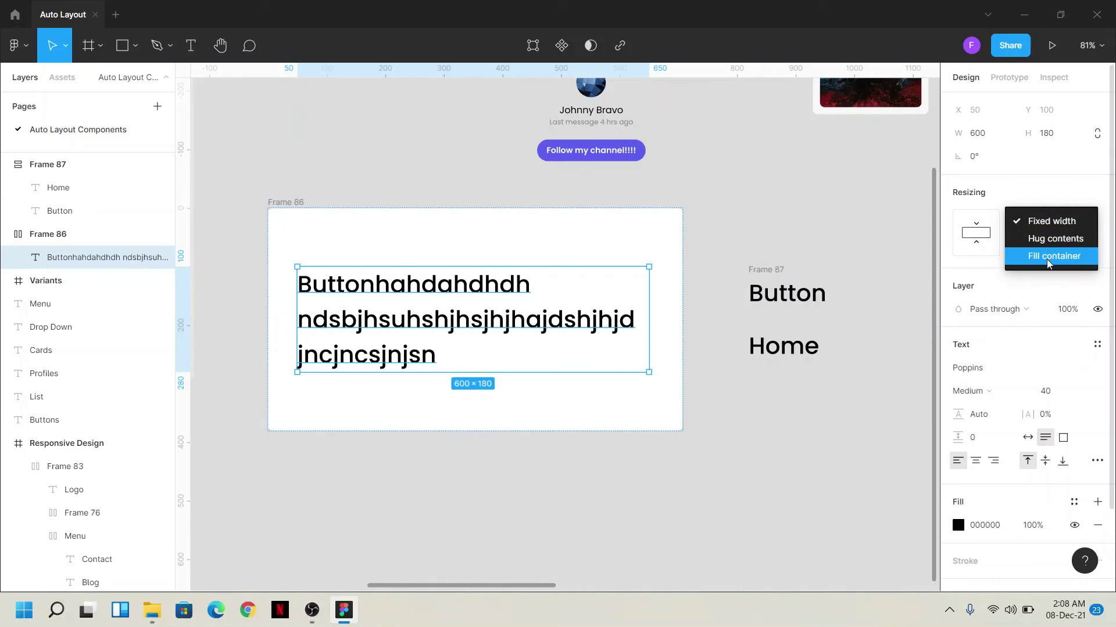
{"action": "left_click", "coordinate": [1054, 241]}
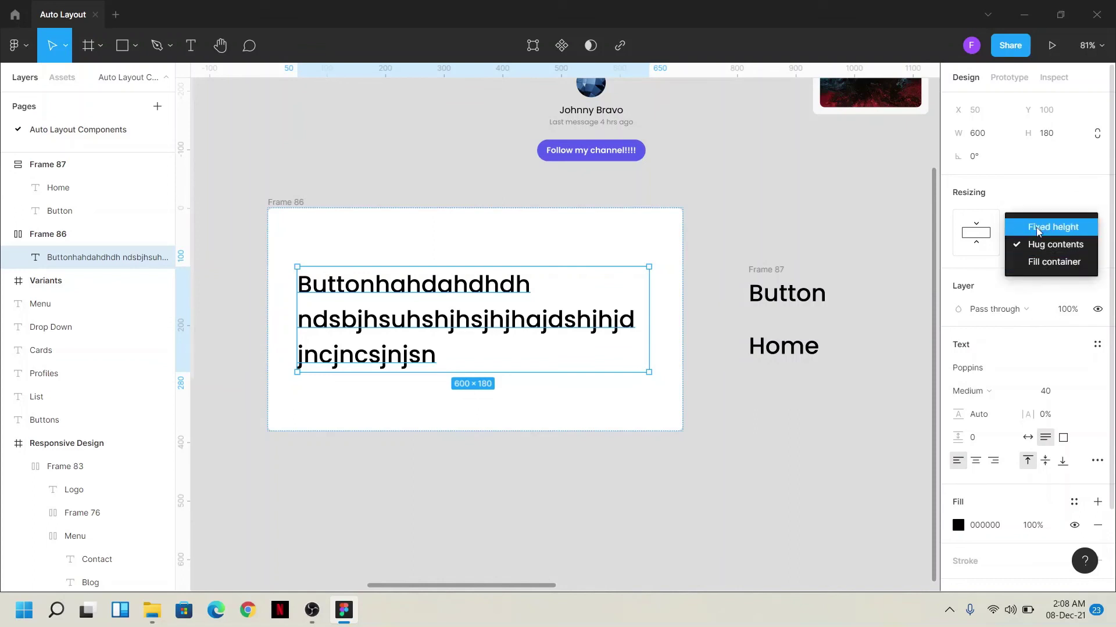
{"action": "left_click", "coordinate": [514, 382]}
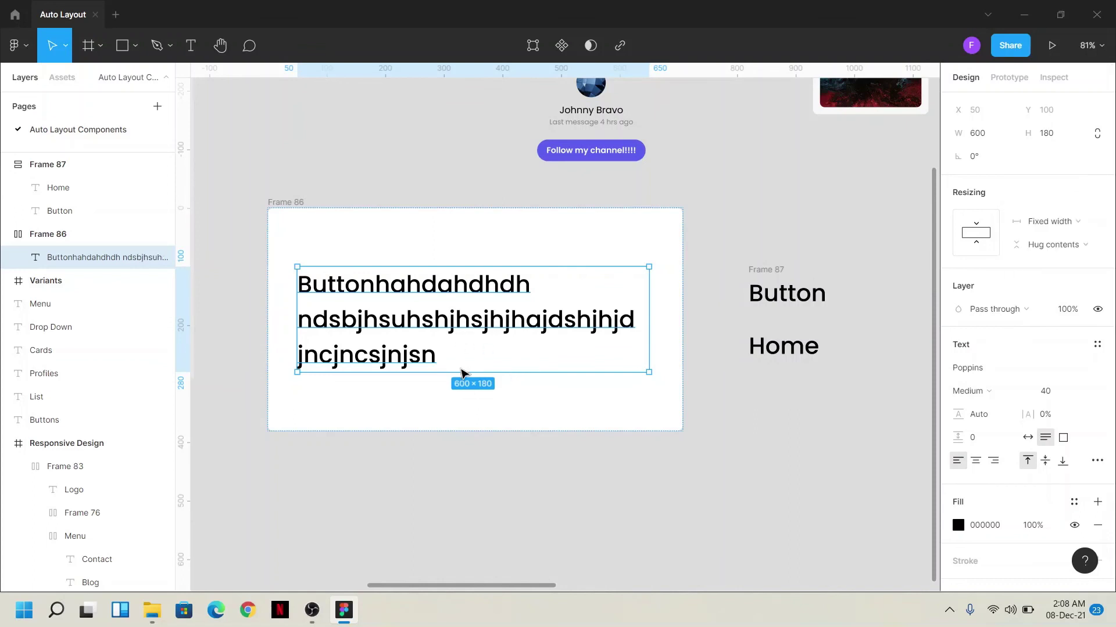
{"action": "mouse_move", "coordinate": [451, 372]}
{"action": "left_mouse_down"}
{"action": "mouse_move", "coordinate": [450, 458]}
{"action": "mouse_move", "coordinate": [469, 395]}
{"action": "left_mouse_up"}
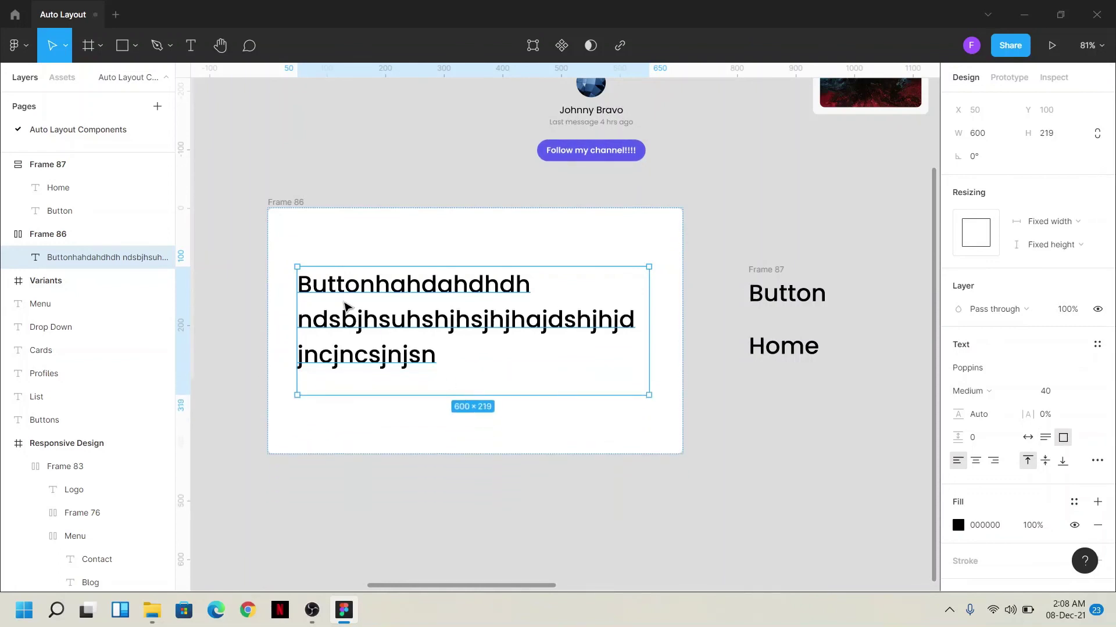
{"action": "left_click", "coordinate": [1049, 225]}
{"action": "left_click", "coordinate": [1048, 263]}
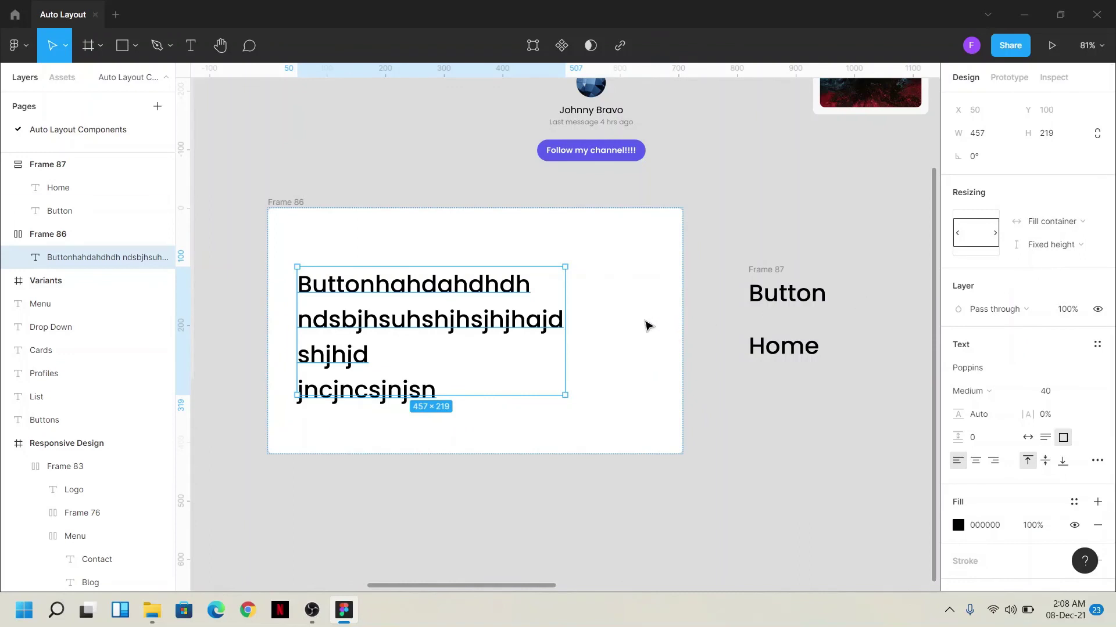
{"action": "left_click", "coordinate": [461, 179]}
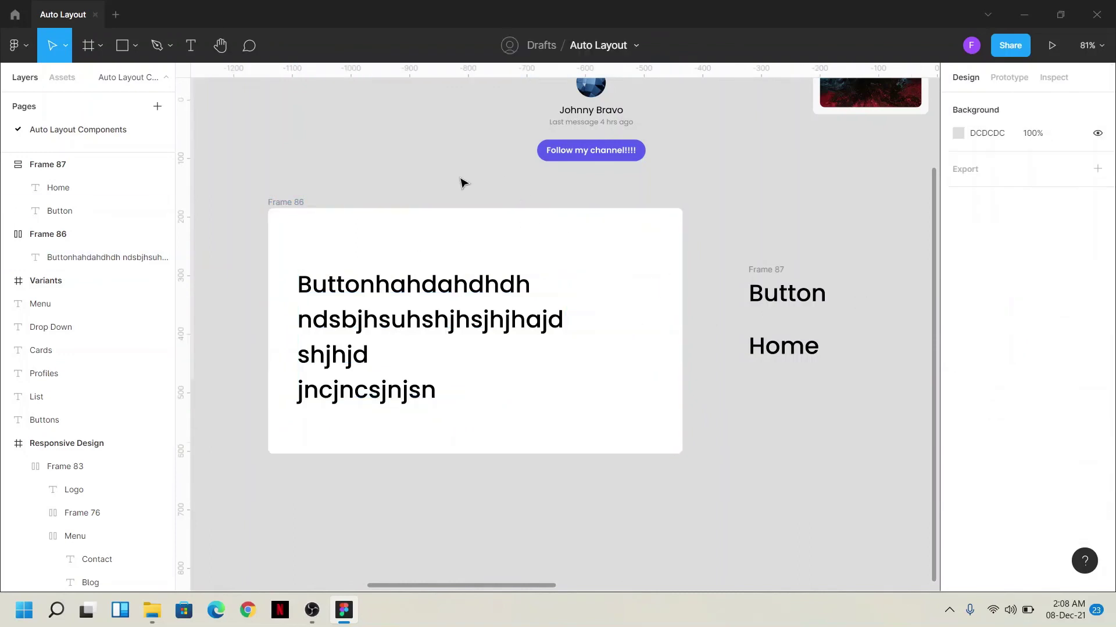
{"action": "left_click", "coordinate": [279, 202]}
- Add a black stroke to Frame 86 positioned Outside
{"action": "scroll", "coordinate": [1040, 349], "scroll_direction": "down", "scroll_amount": 3}
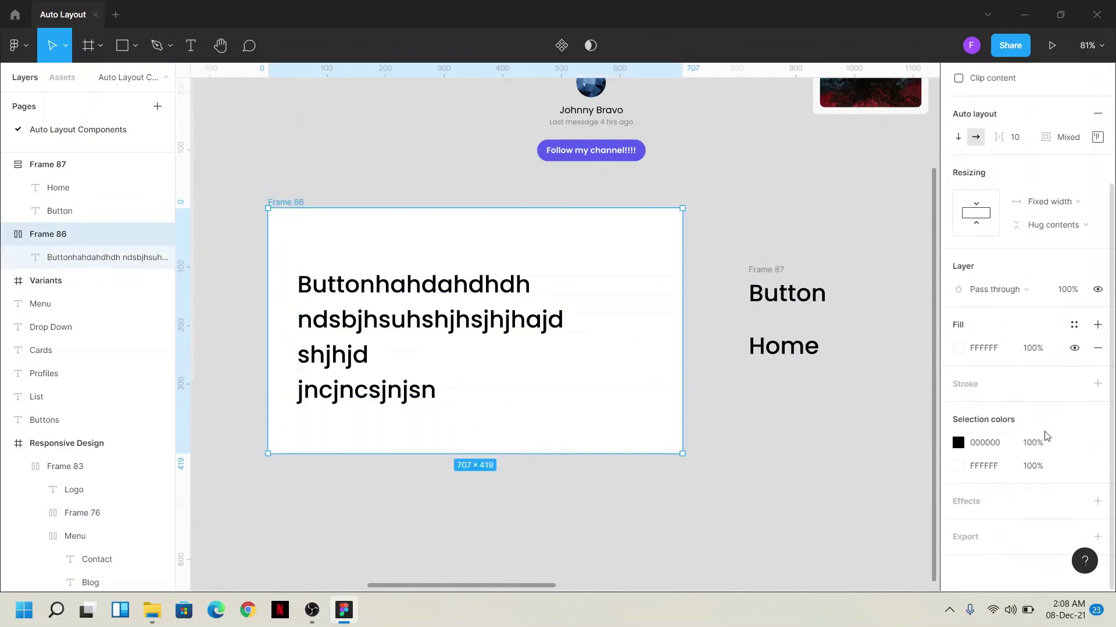
{"action": "left_click", "coordinate": [1074, 349]}
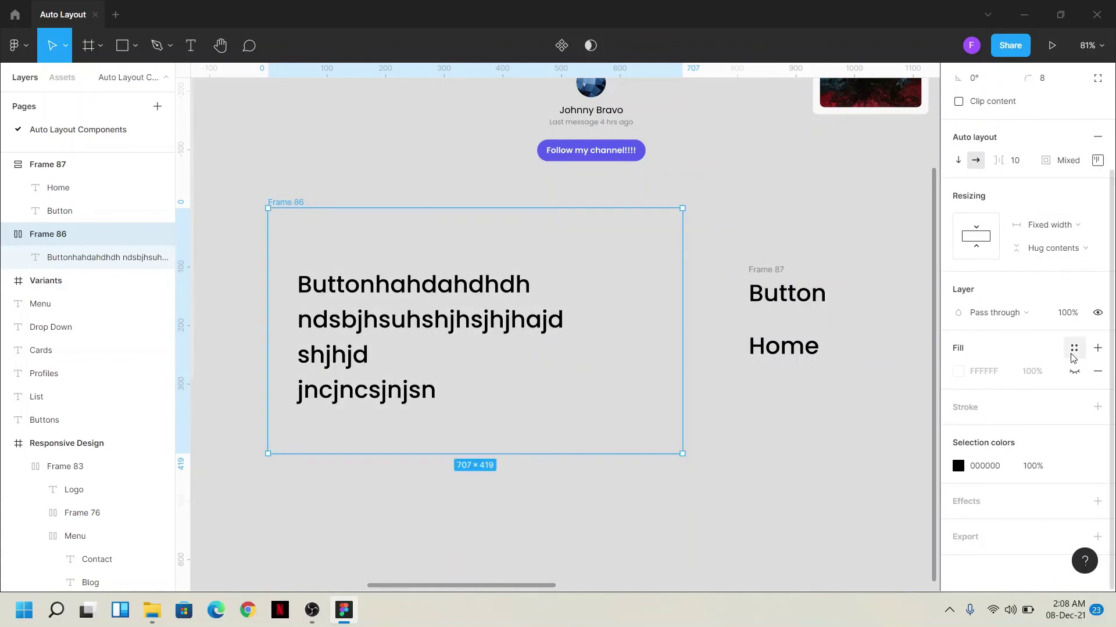
{"action": "left_click", "coordinate": [1075, 372]}
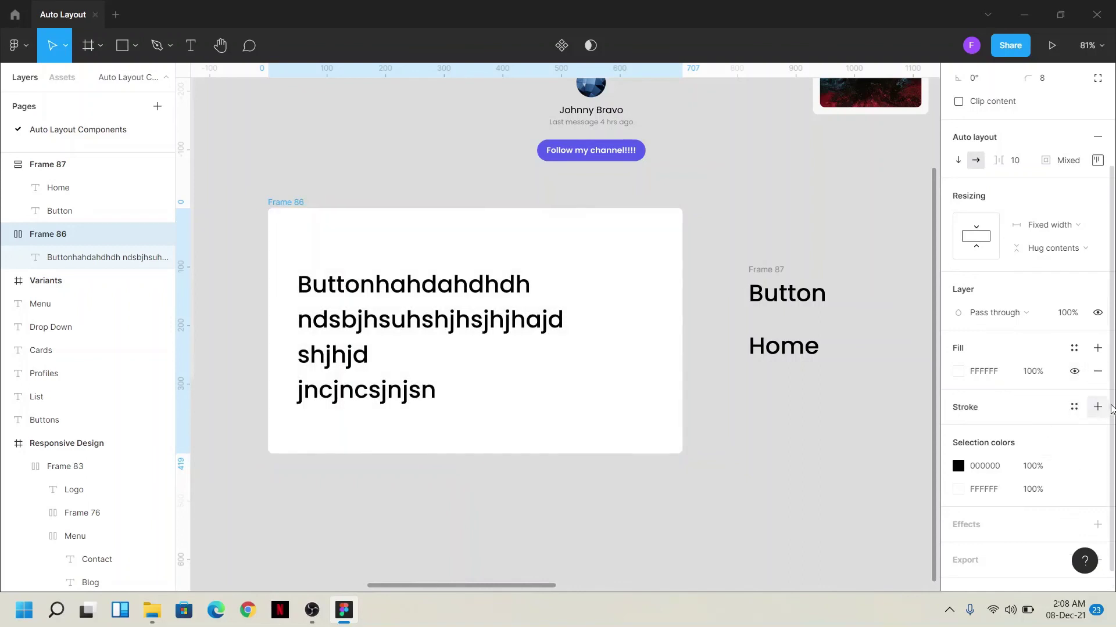
{"action": "left_click", "coordinate": [1103, 408]}
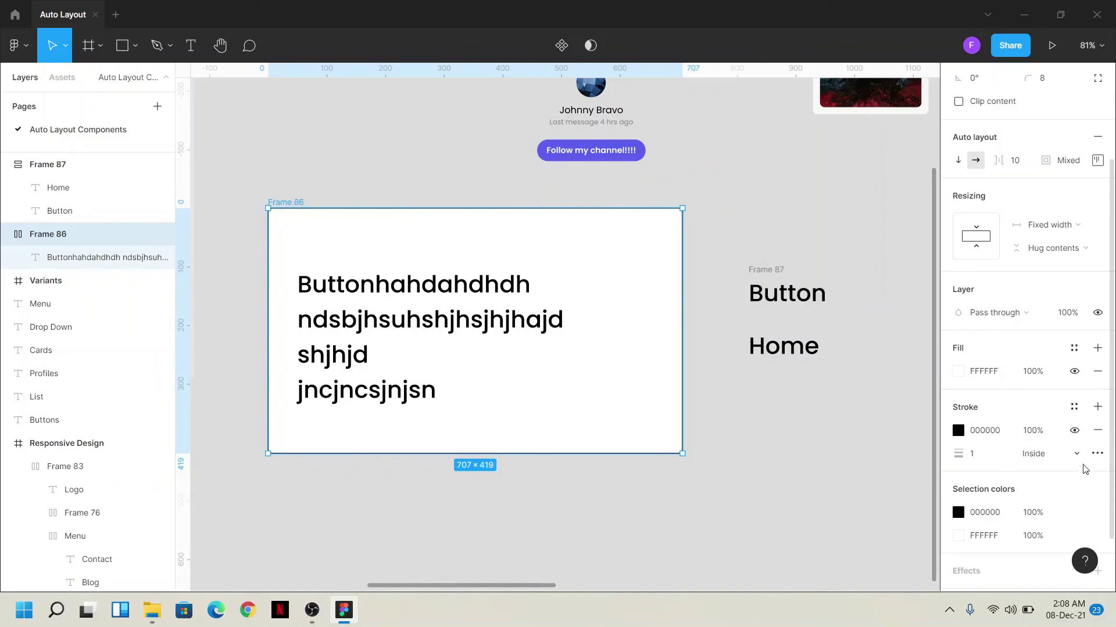
{"action": "left_click", "coordinate": [1040, 455]}
{"action": "left_click", "coordinate": [1046, 470]}
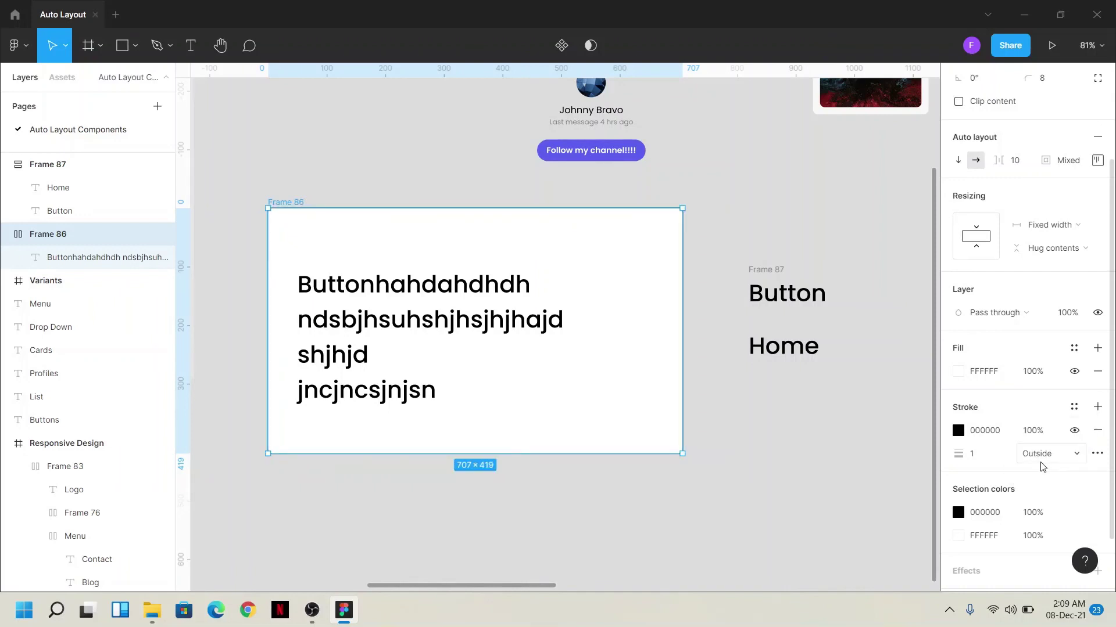
- Add a drop shadow to Frame 86 with blur 23
{"action": "scroll", "coordinate": [1056, 455], "scroll_direction": "down", "scroll_amount": 2}
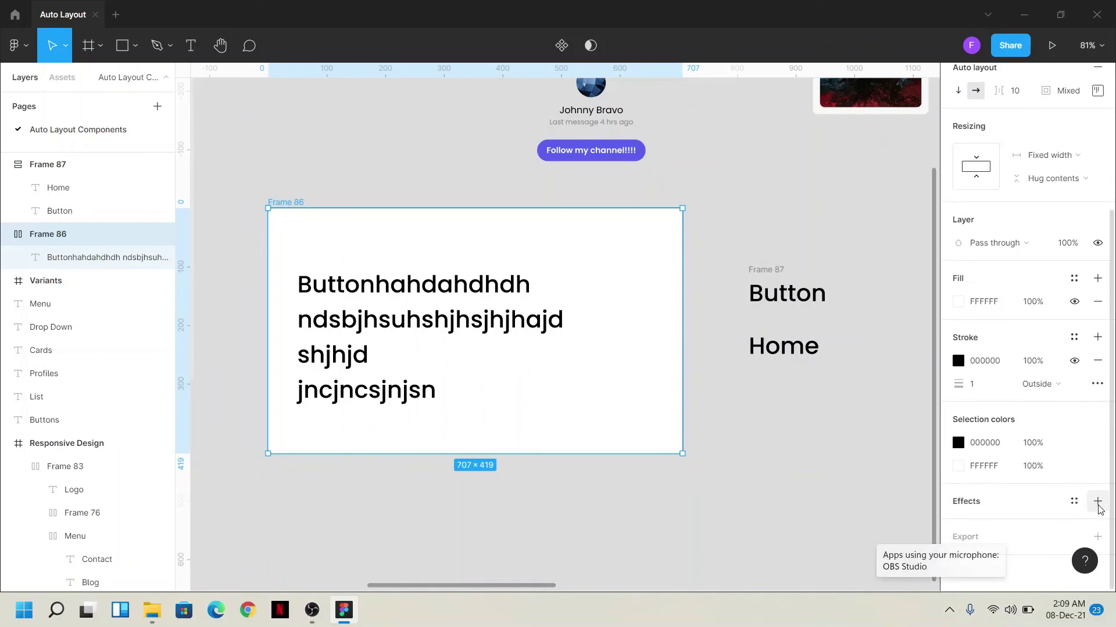
{"action": "left_click", "coordinate": [1097, 503]}
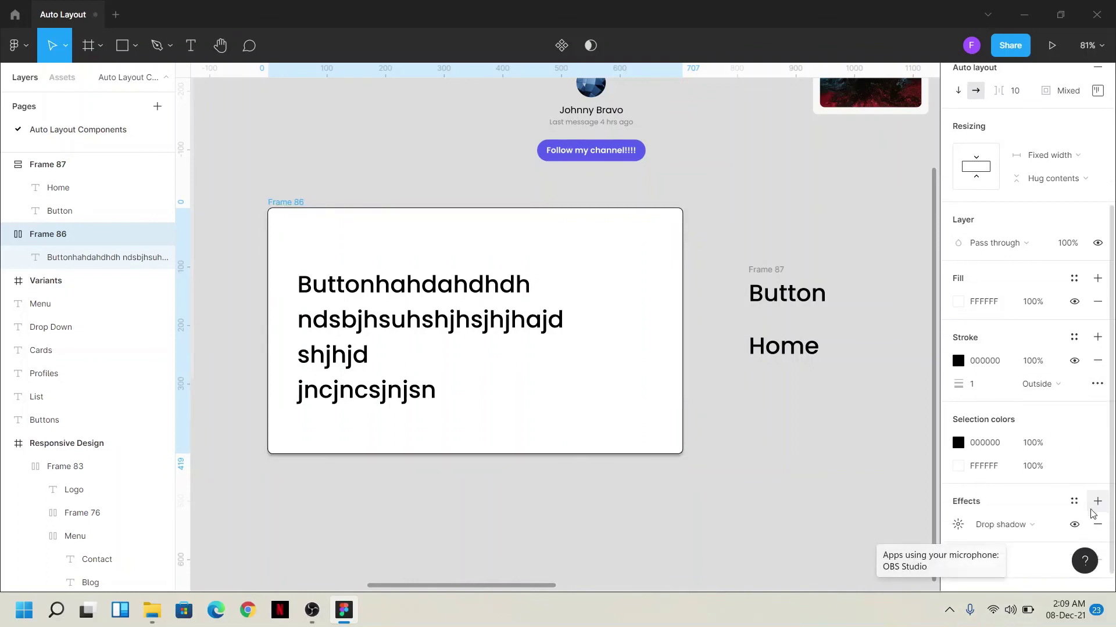
{"action": "left_click", "coordinate": [953, 528]}
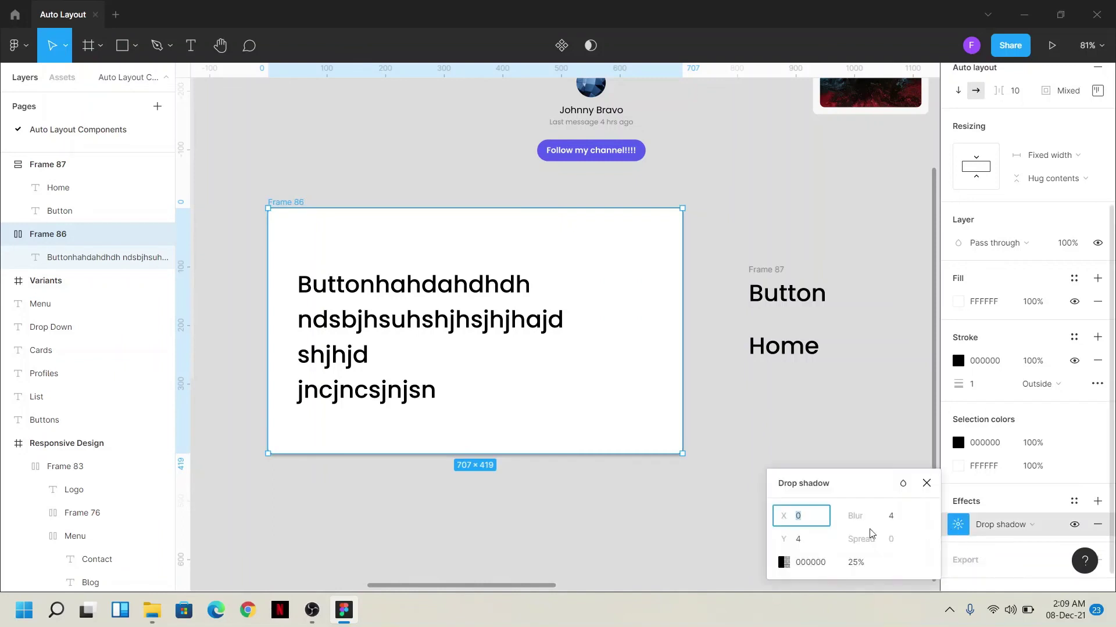
{"action": "left_click_drag", "start_coordinate": [863, 514], "coordinate": [889, 514]}
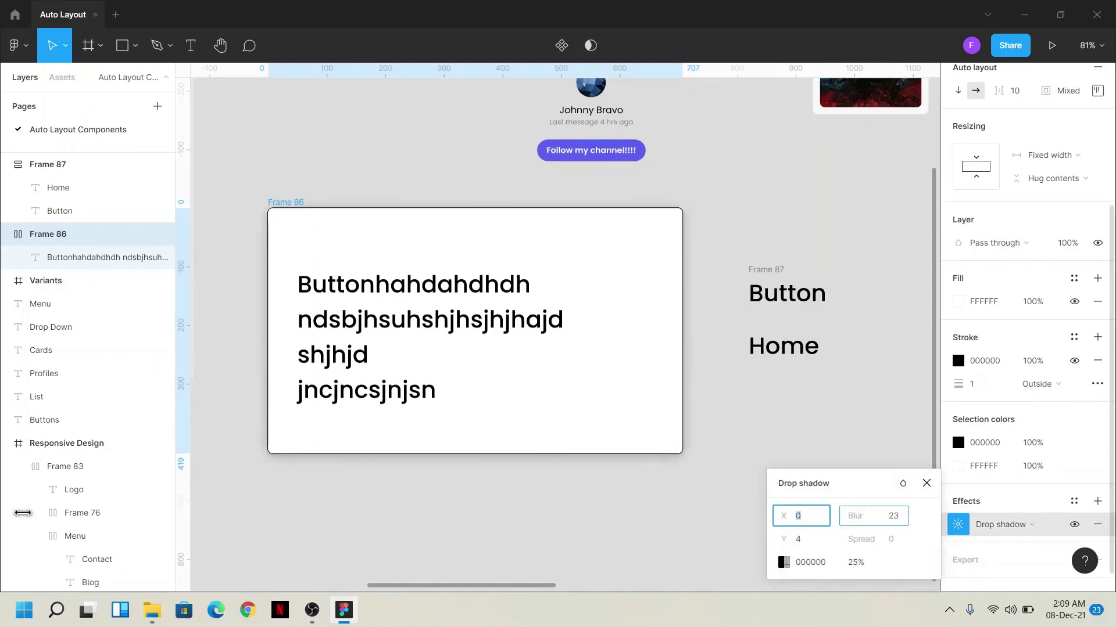
{"action": "left_click", "coordinate": [328, 168]}
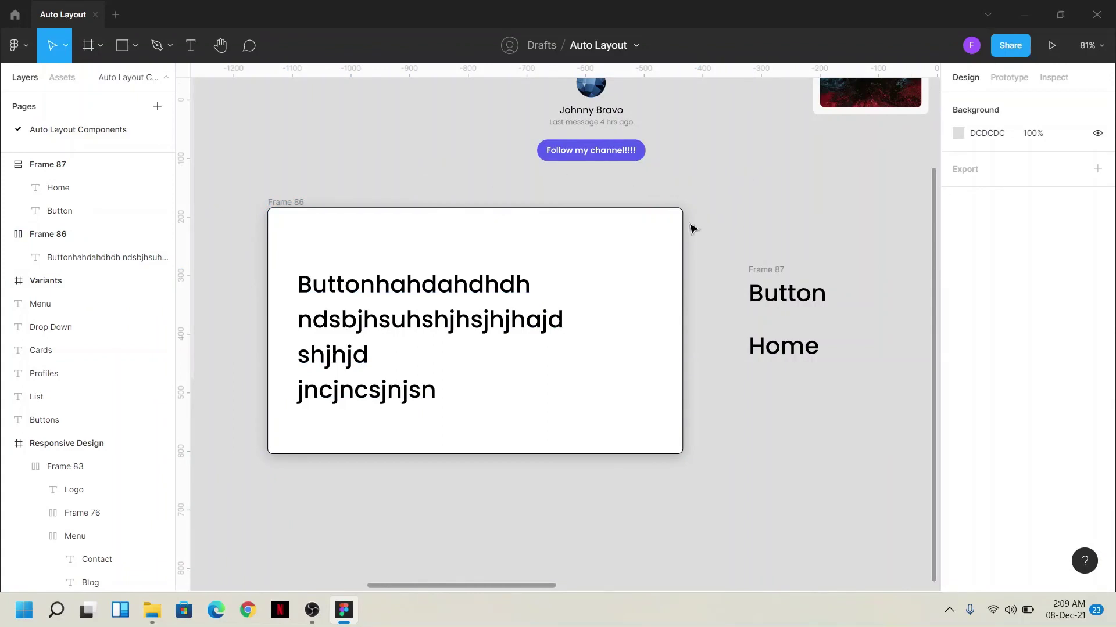
- Zoom out to 47% and move Frame 86 down-left so its left edge aligns with the Buttons column
{"action": "scroll", "coordinate": [703, 221], "scroll_direction": "down", "scroll_amount": 3}
{"action": "scroll", "coordinate": [714, 273], "scroll_direction": "down", "scroll_amount": 2}
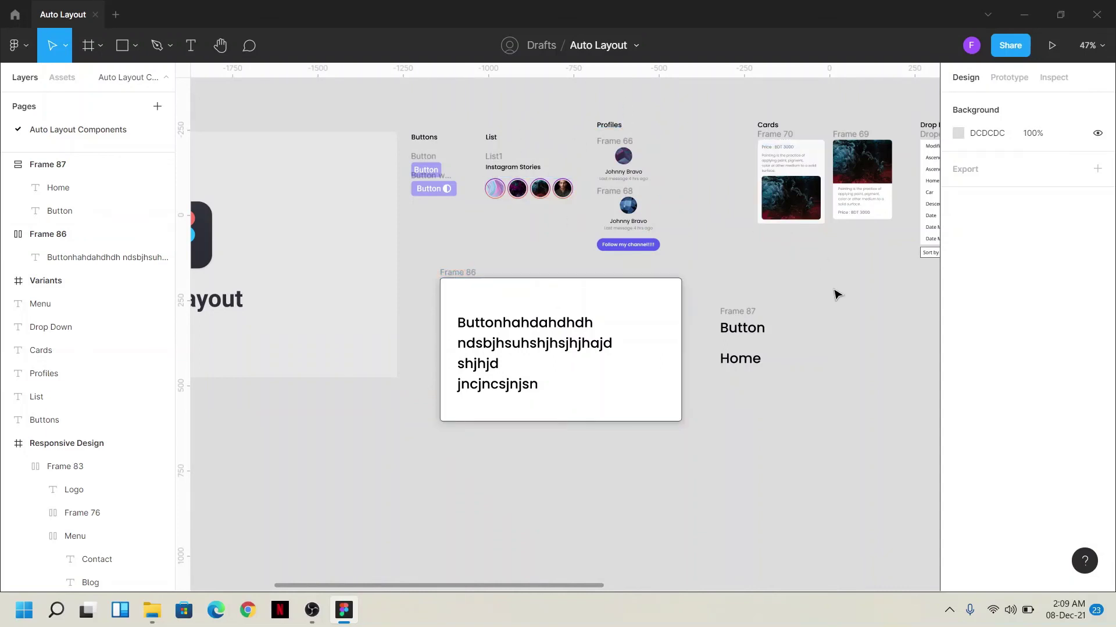
{"action": "mouse_move", "coordinate": [451, 278]}
{"action": "left_mouse_down"}
{"action": "mouse_move", "coordinate": [423, 306]}
{"action": "mouse_move", "coordinate": [424, 321]}
{"action": "left_mouse_up"}
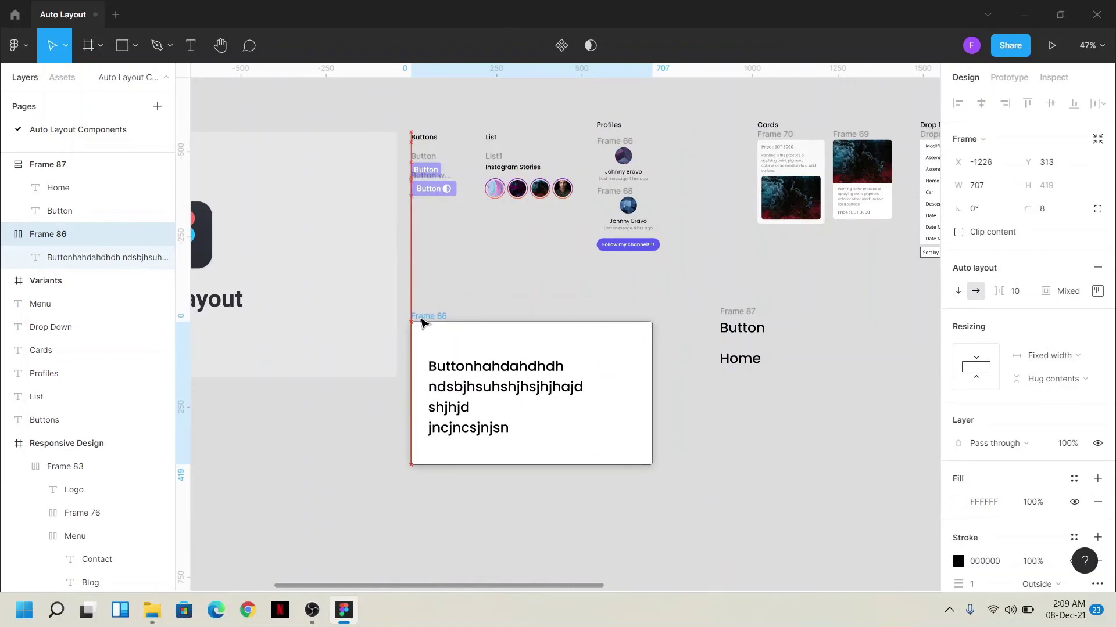